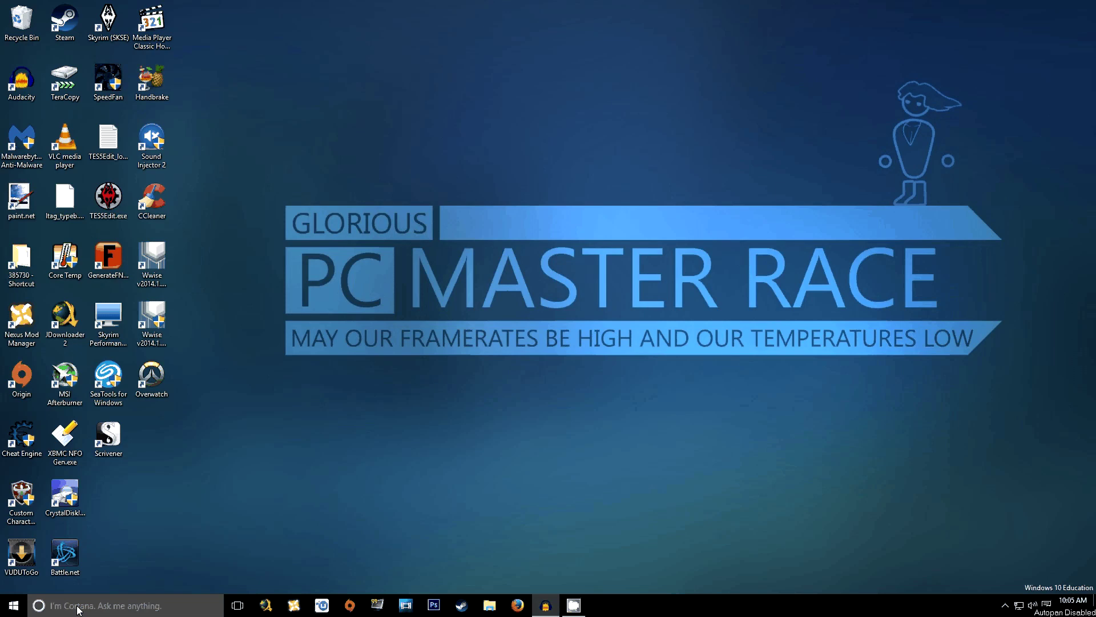
Step: Search 'folder options' and turn on Show hidden files, folders and drives in File Explorer Options
click(77, 606)
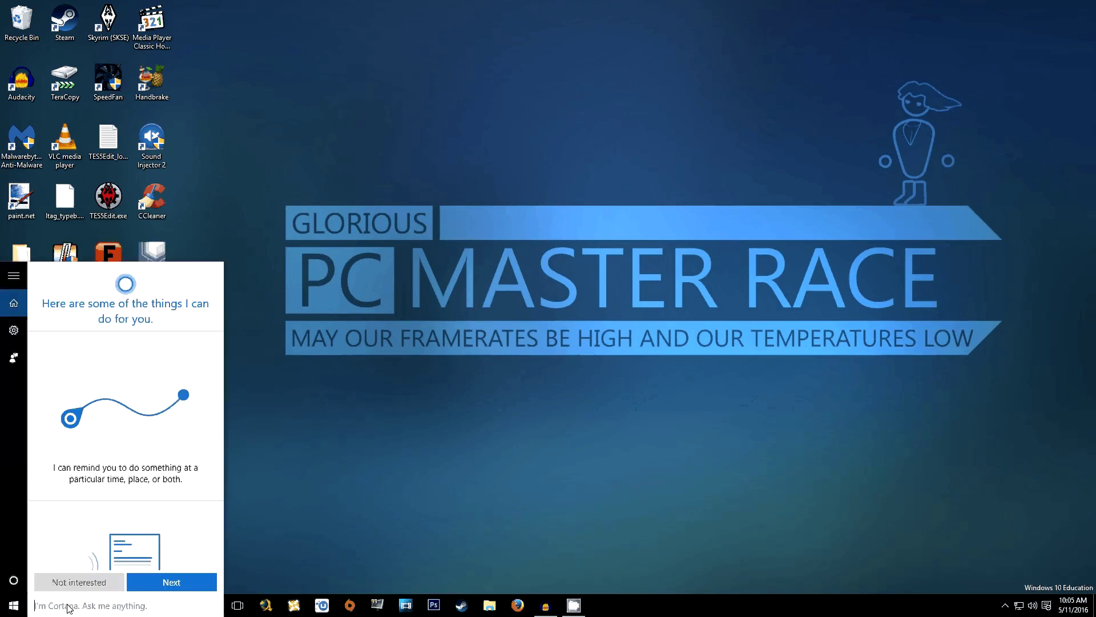
text(folder)
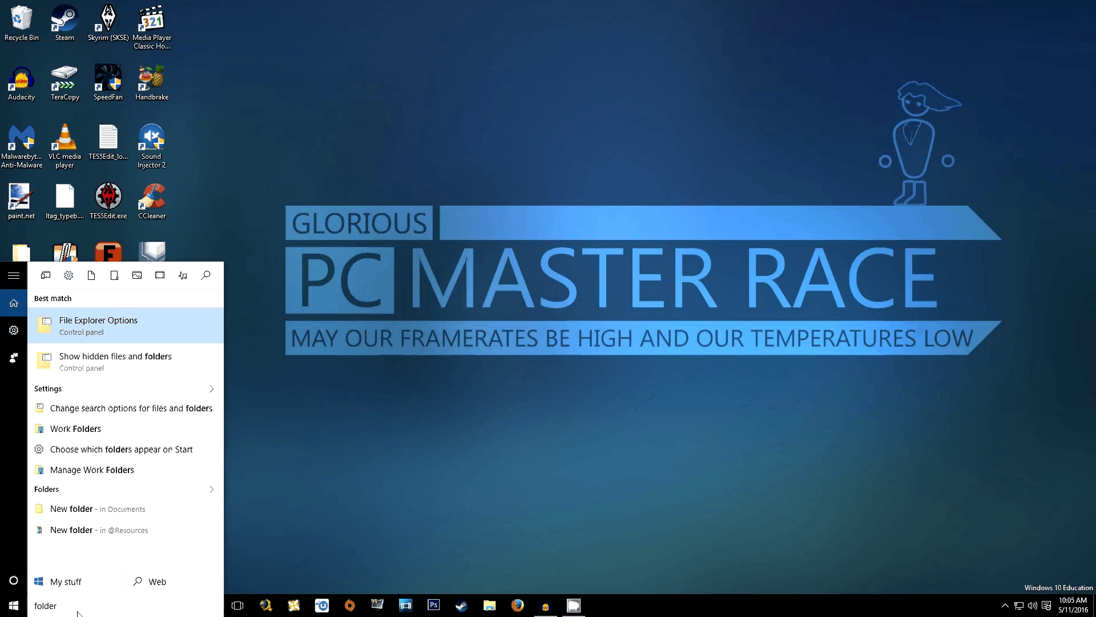
text( option)
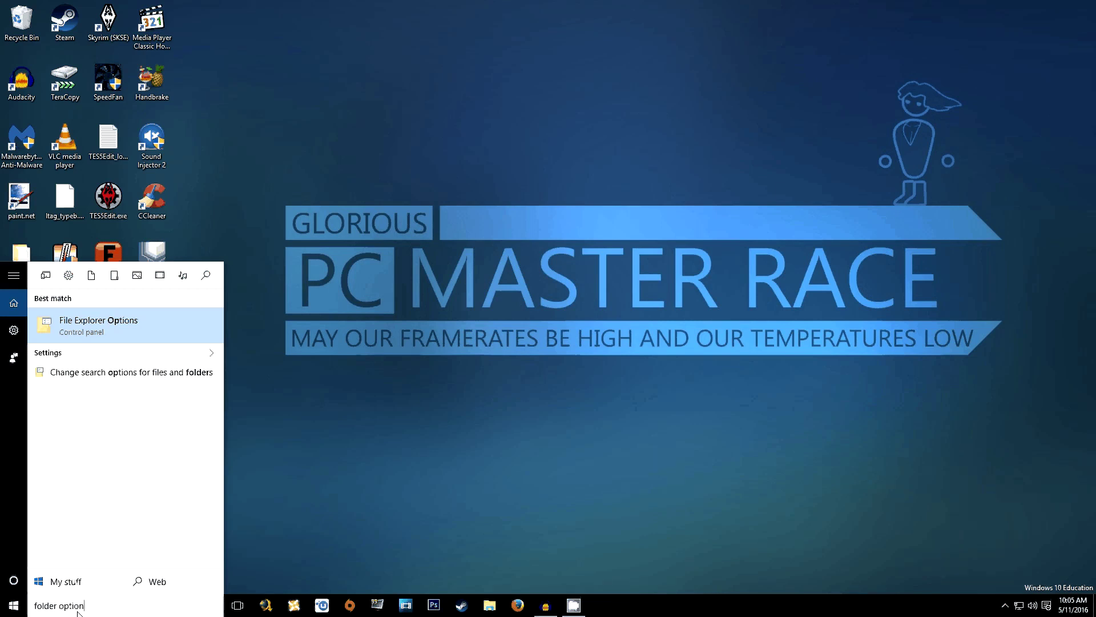
text(s)
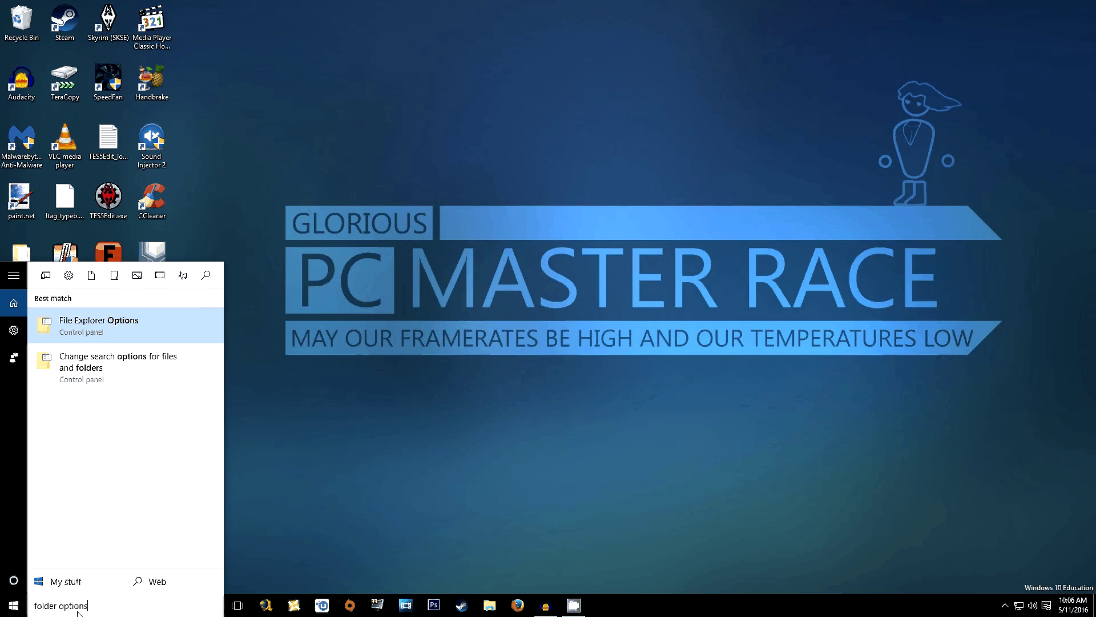
key(Return)
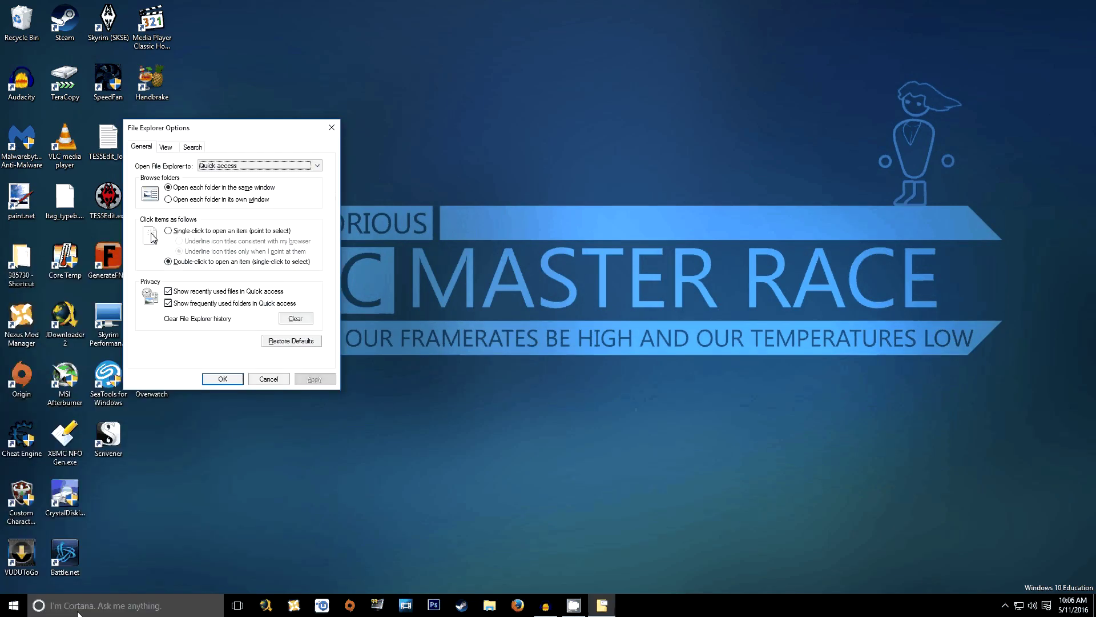
click(165, 149)
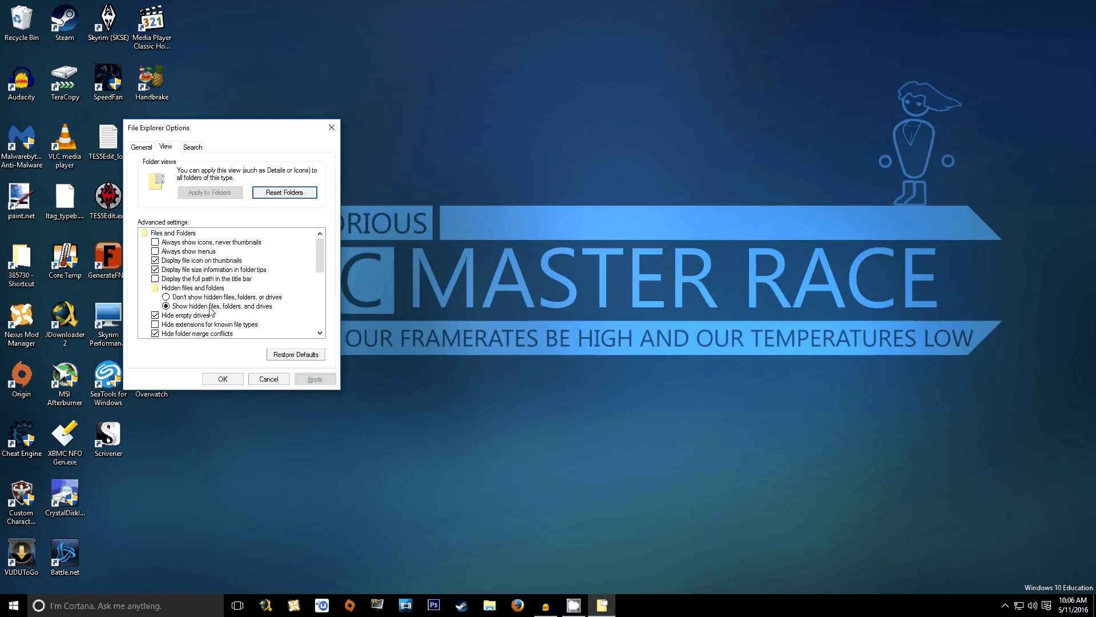
click(222, 379)
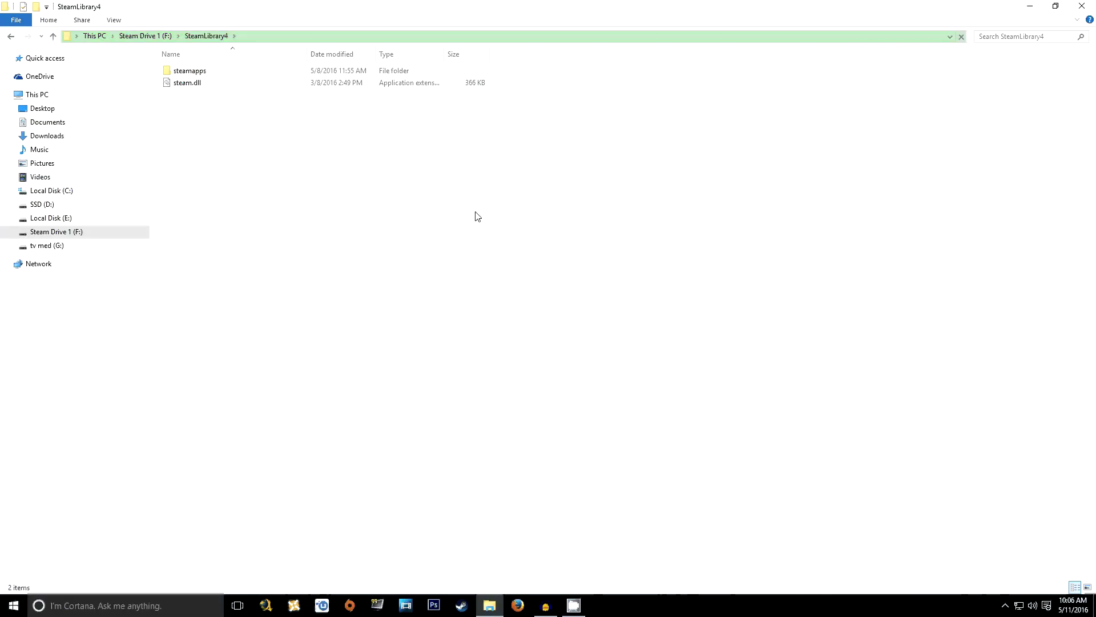
Step: Open steamapps > common > WWE2K16 in the Steam library
double_click(184, 76)
double_click(184, 76)
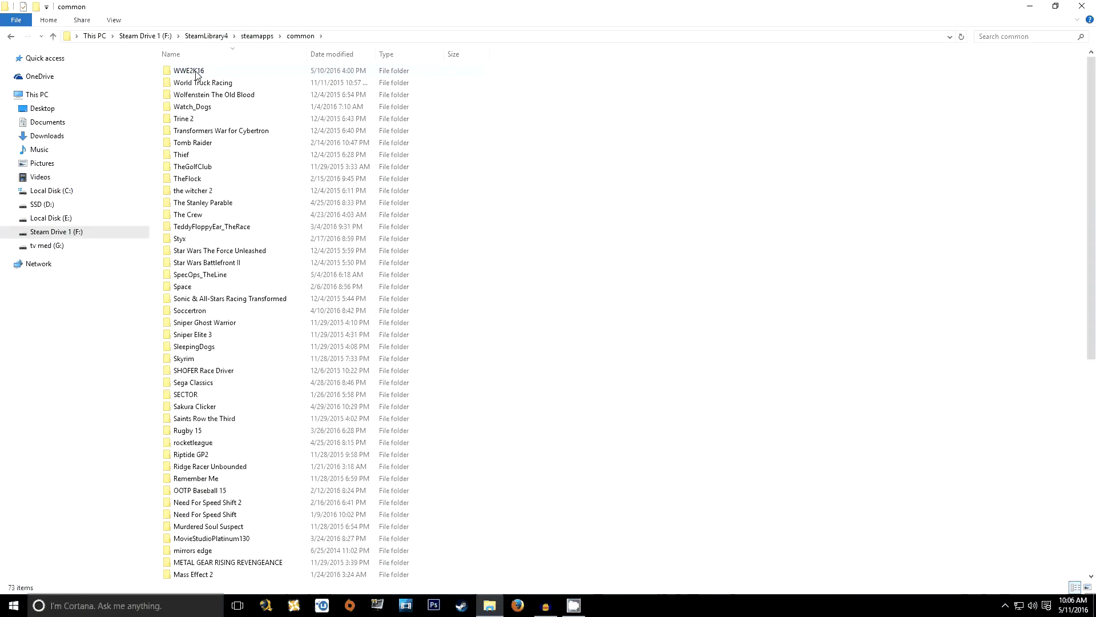
double_click(191, 73)
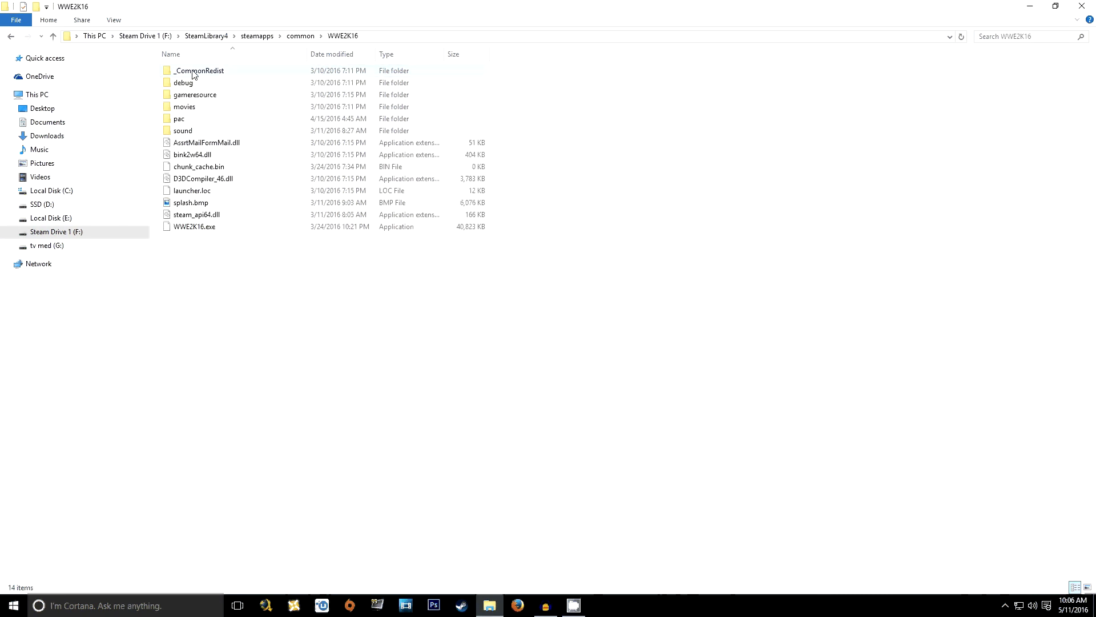
Step: Copy chunk_cache.bin from the WWE2K16 folder to the clipboard
click(185, 170)
ctrl+click(186, 171)
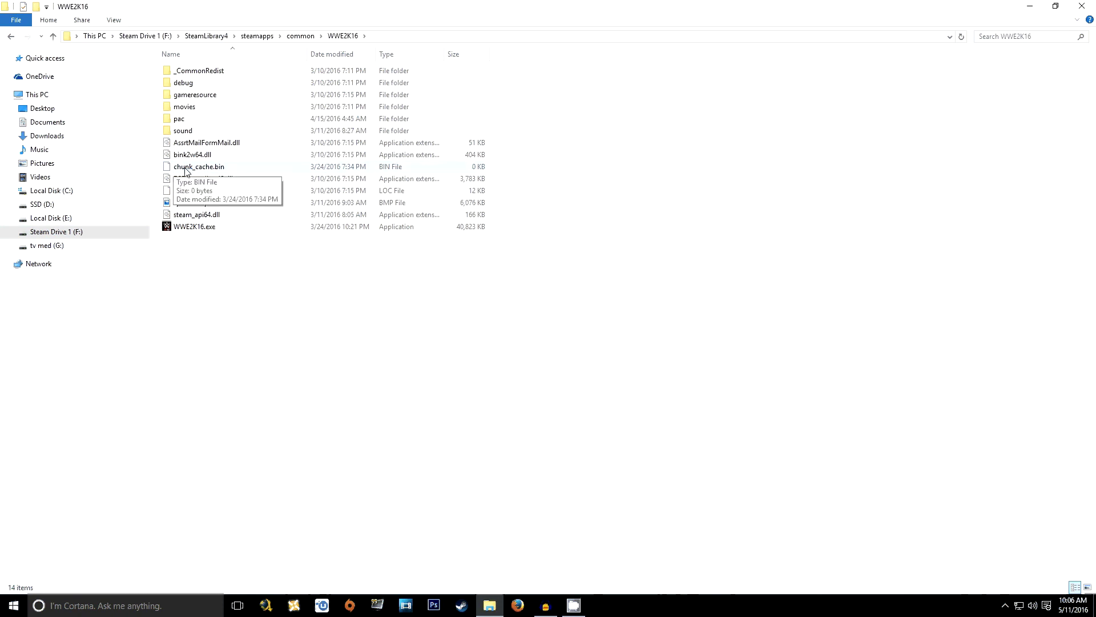
click(186, 172)
ctrl+click(186, 172)
click(187, 171)
right_click(185, 169)
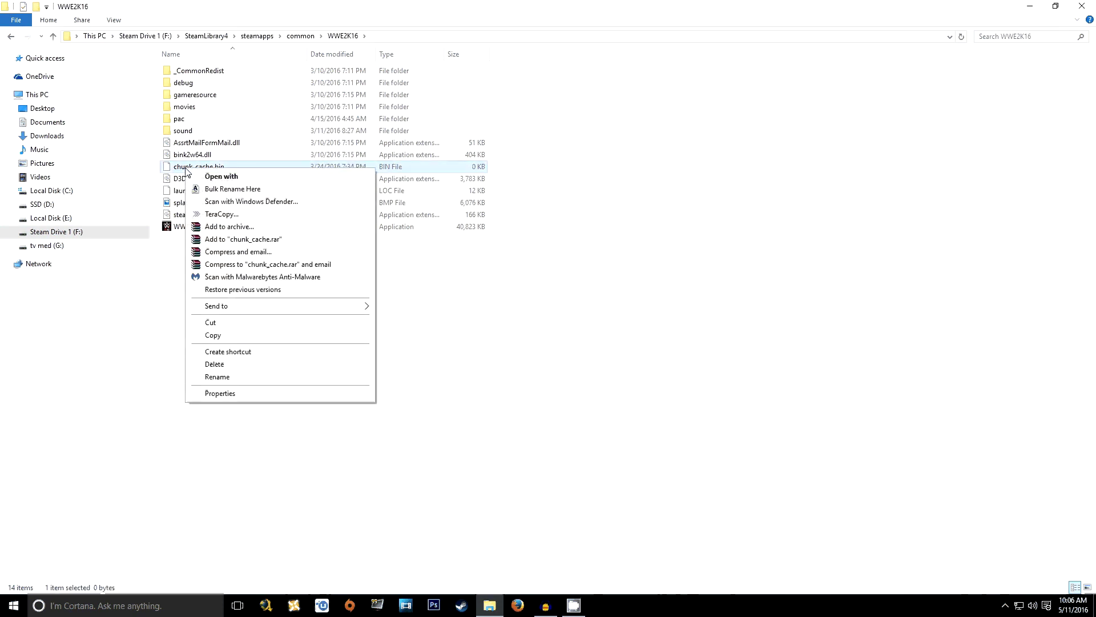
click(214, 336)
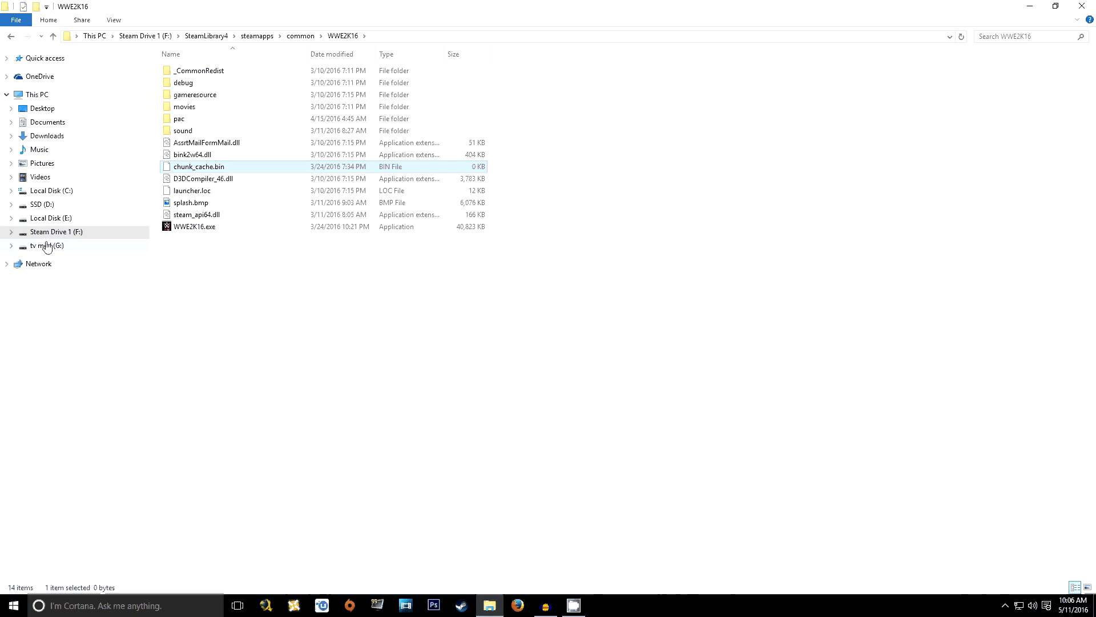
click(50, 209)
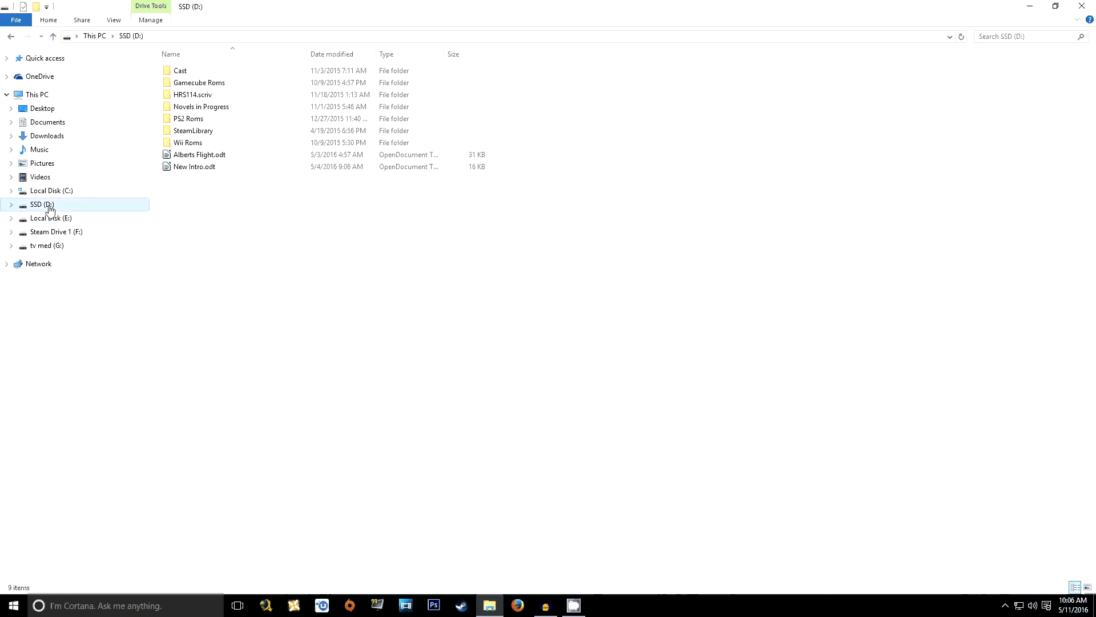
Step: Paste a chunk_cache.bin backup onto SSD (D:), copy its name text, and return to WWE2K16
right_click(224, 219)
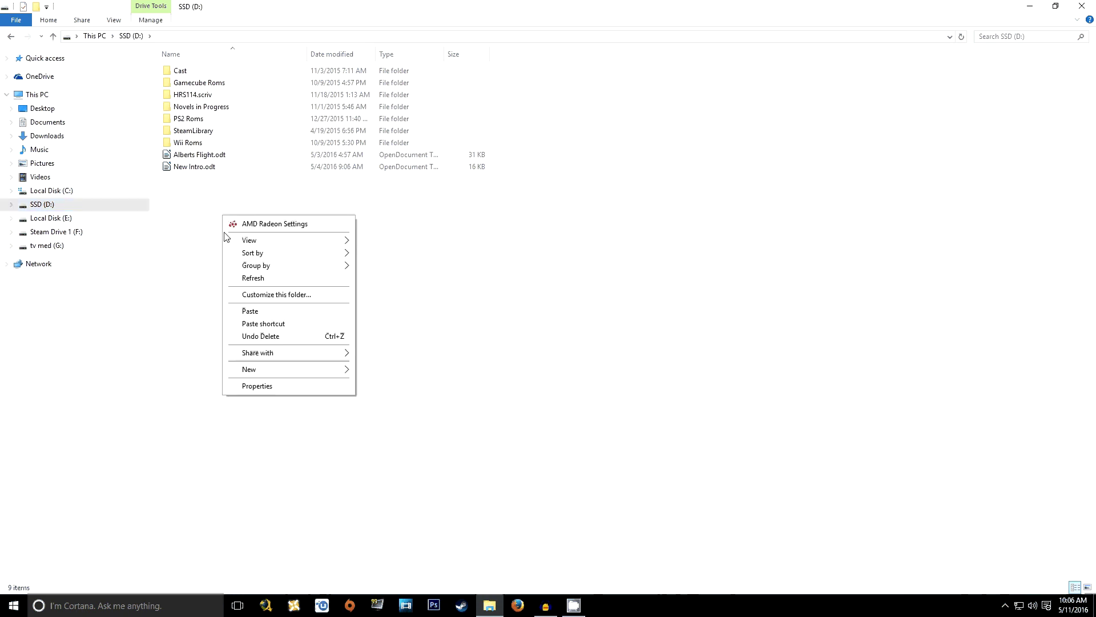
click(258, 315)
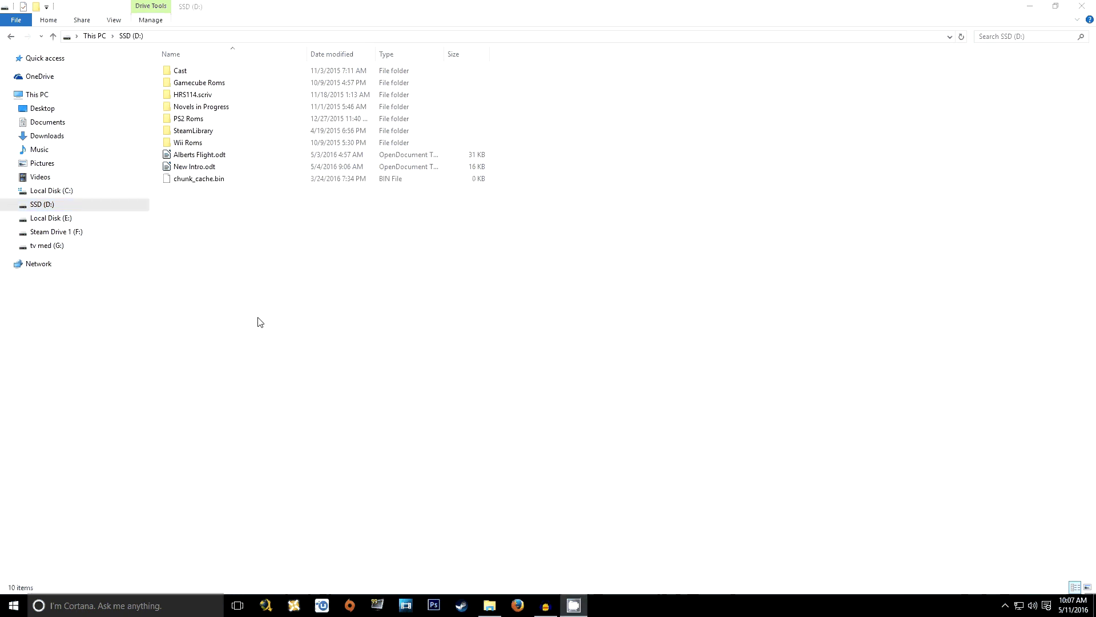
right_click(195, 182)
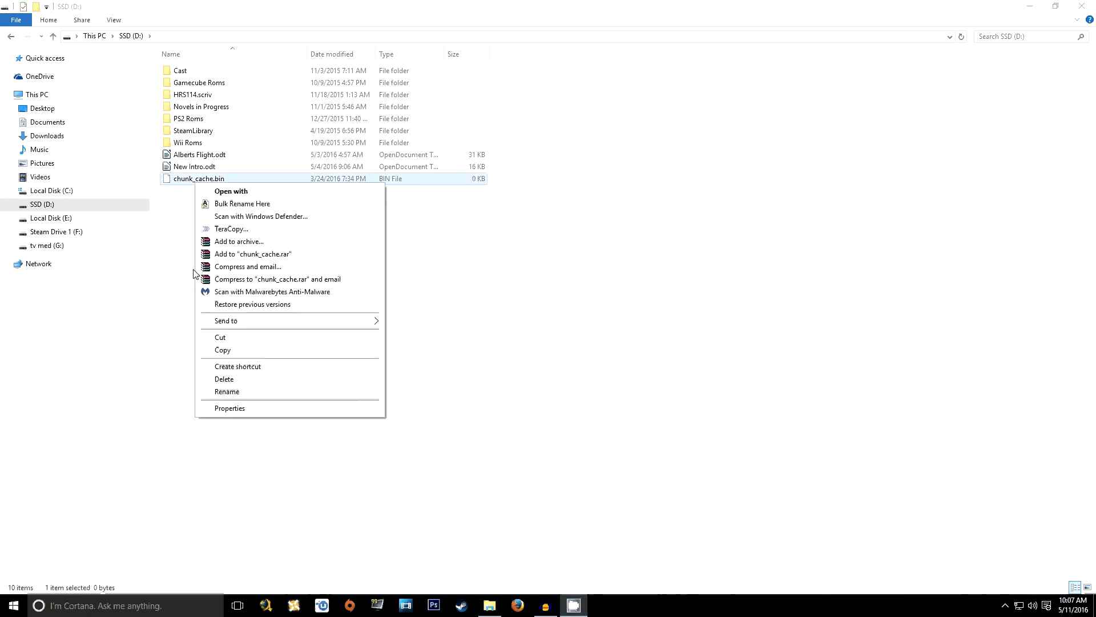
click(223, 392)
drag(231, 180, 171, 181)
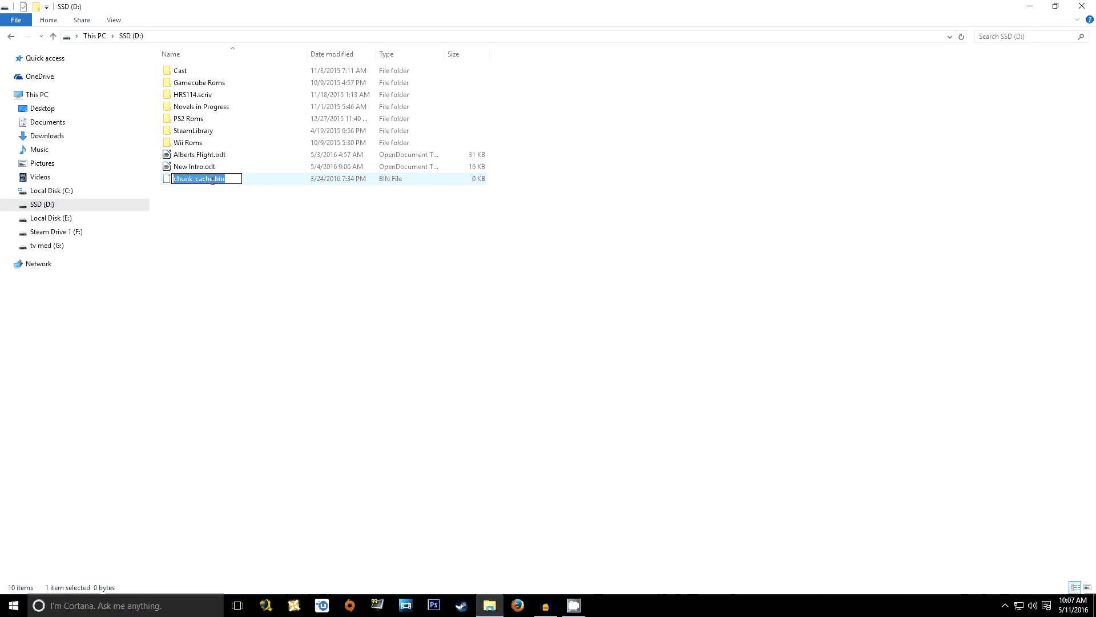
right_click(195, 181)
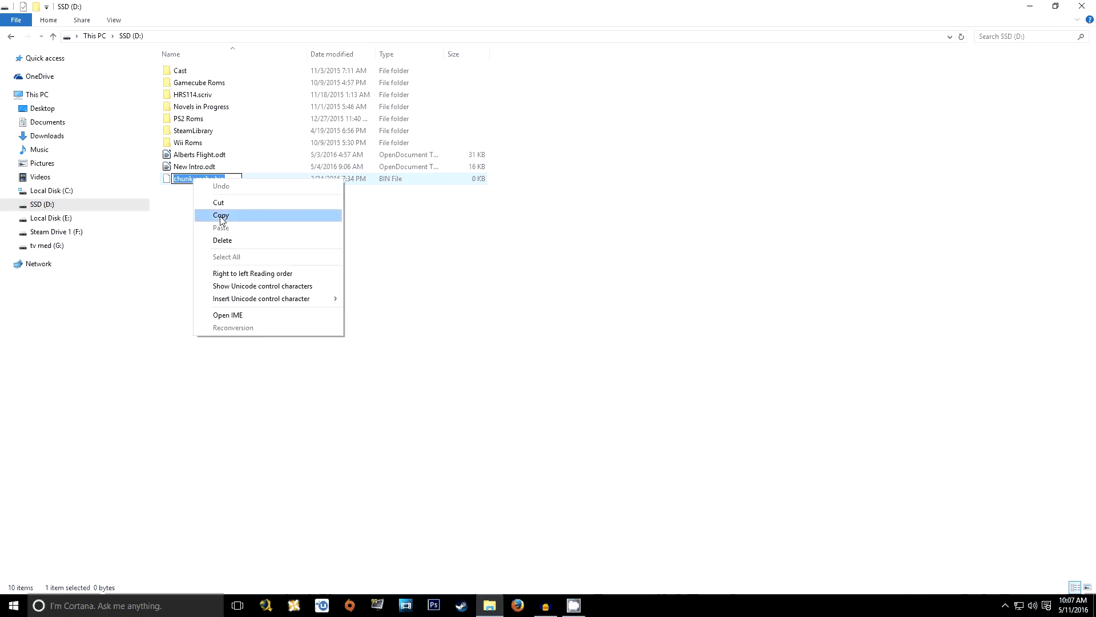
click(222, 216)
click(258, 270)
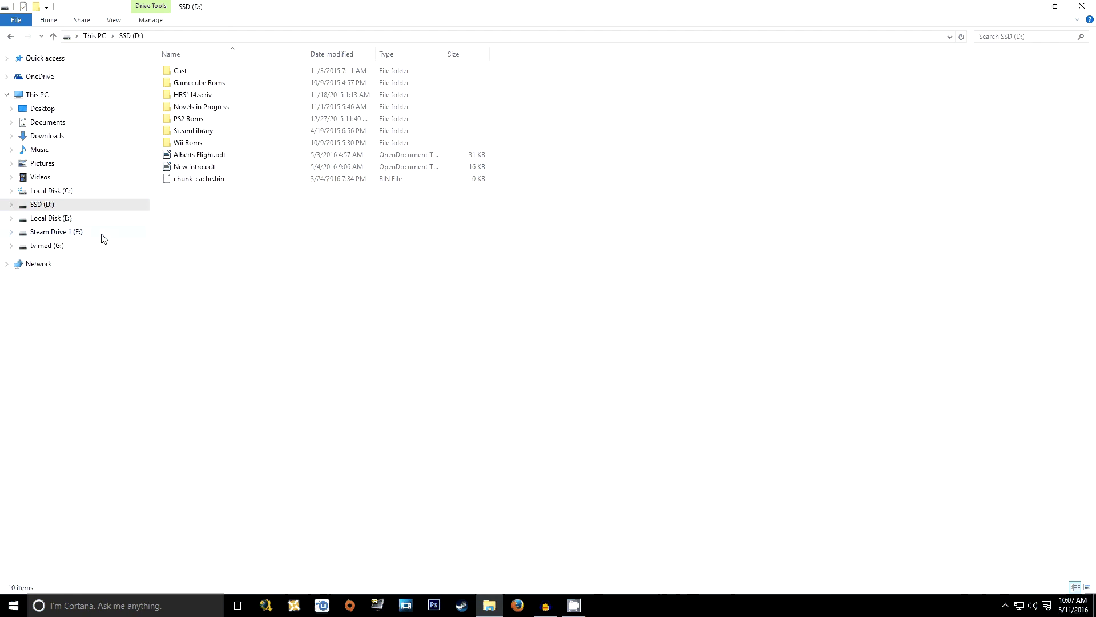
click(9, 37)
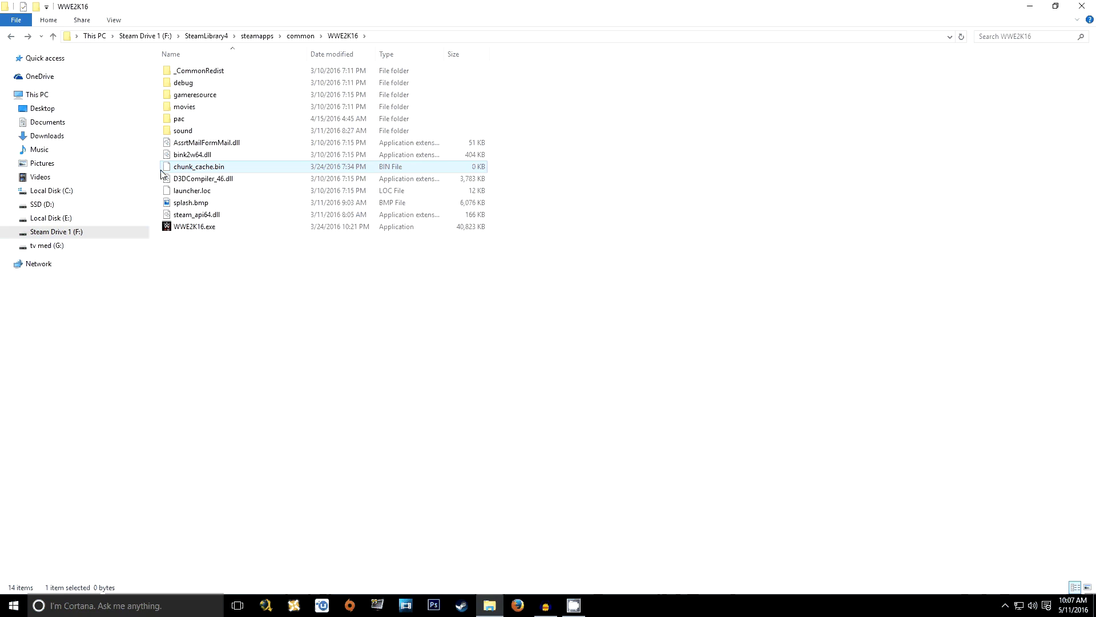
Step: Delete the original chunk_cache.bin and create an empty chunk_cache.bin file in its place
right_click(181, 170)
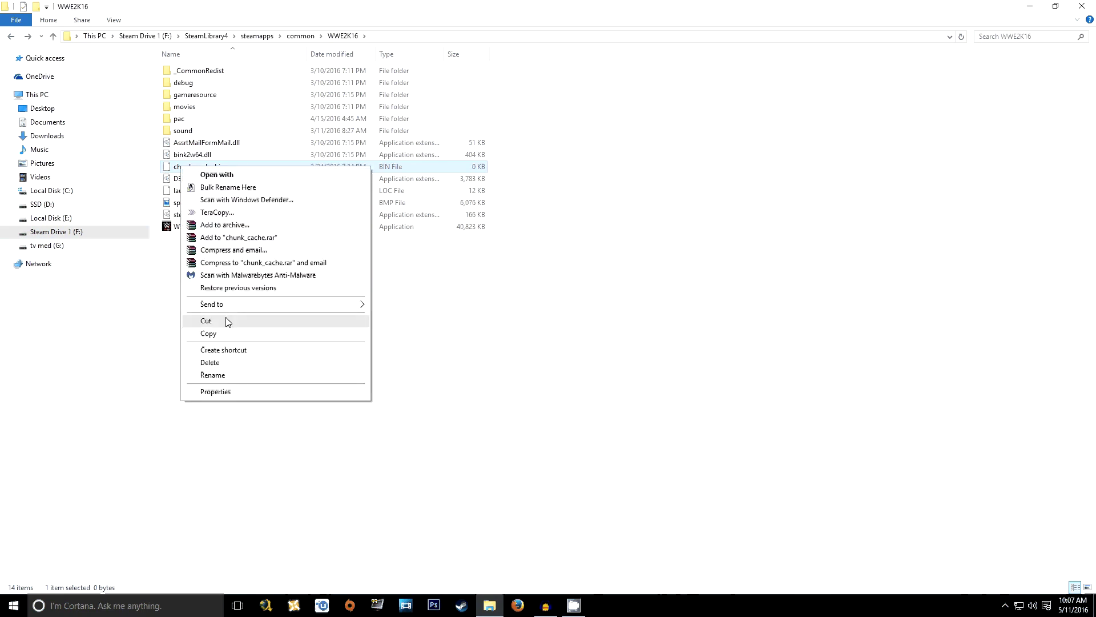
click(226, 366)
right_click(226, 267)
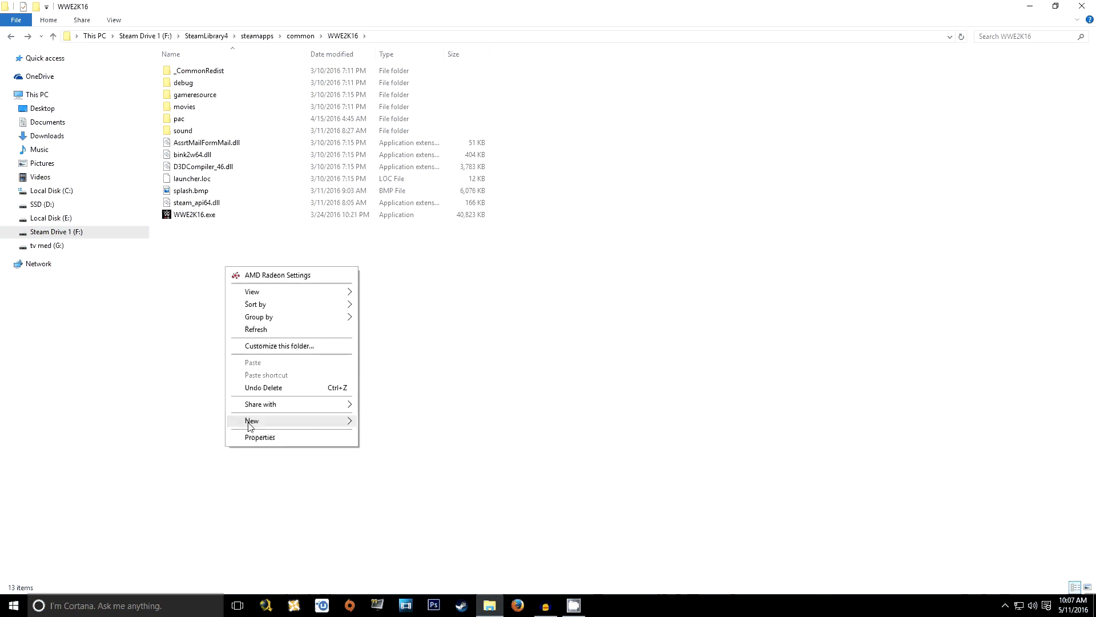
mouse_move(249, 426)
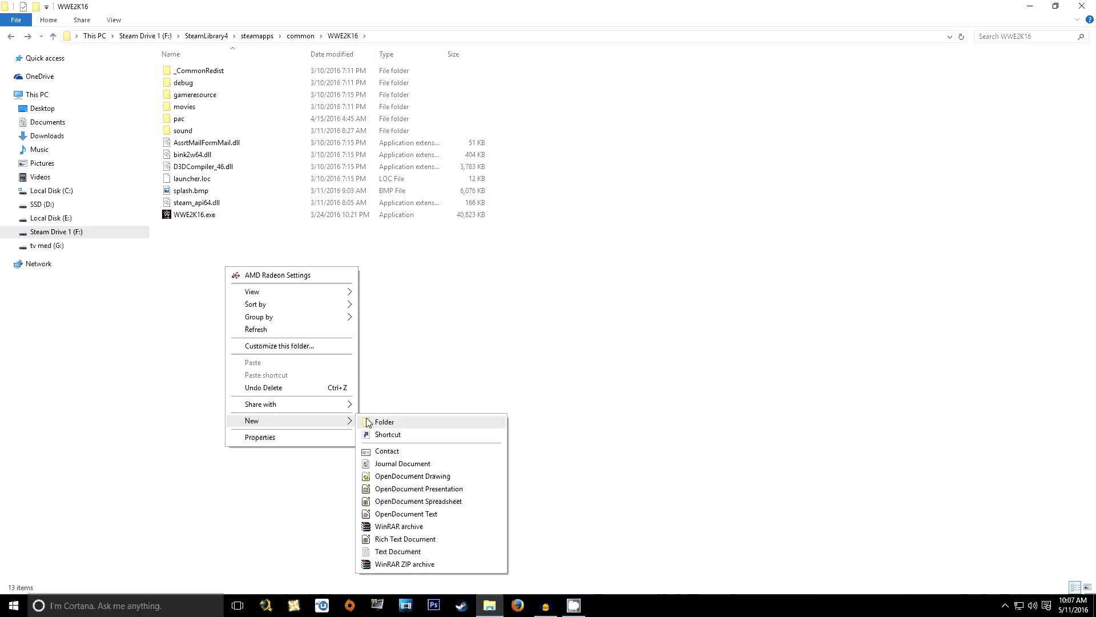
click(415, 553)
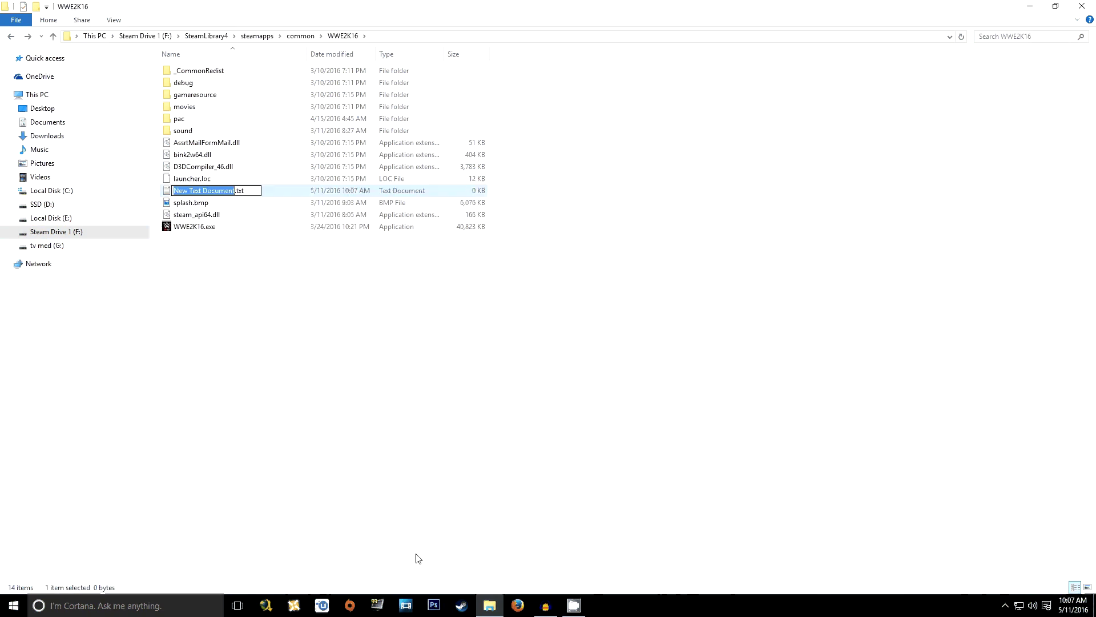
drag(251, 190, 173, 193)
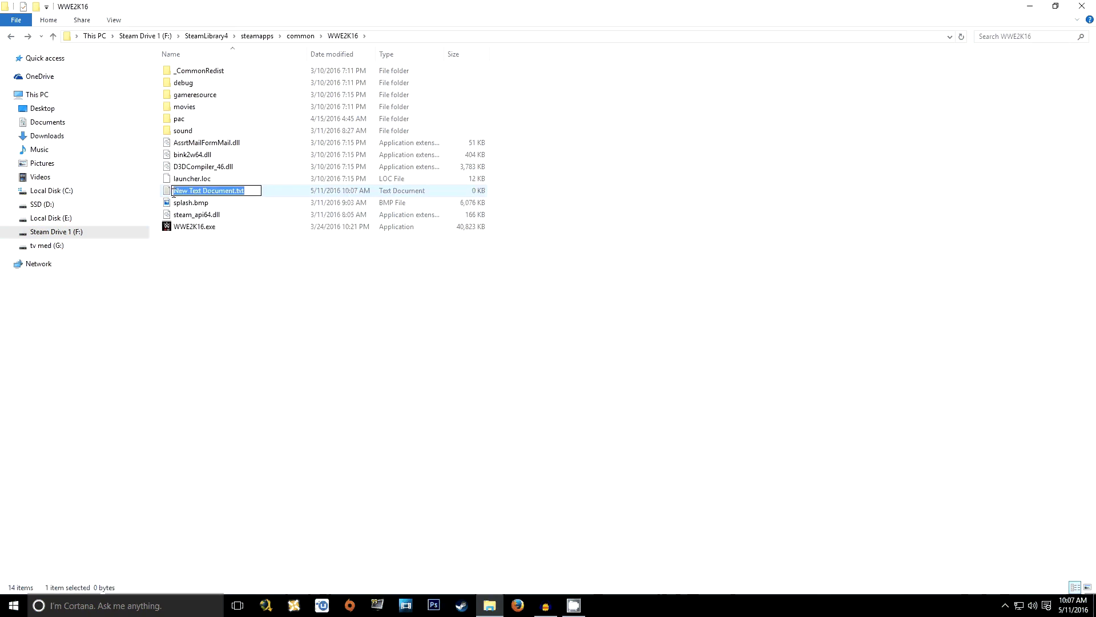
right_click(235, 188)
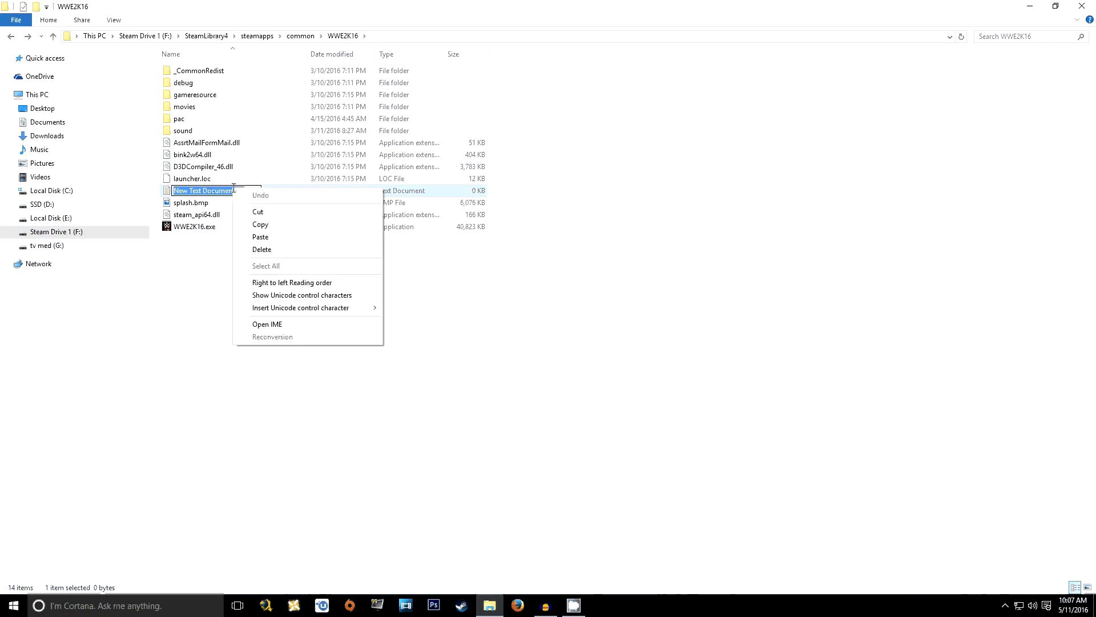
click(266, 239)
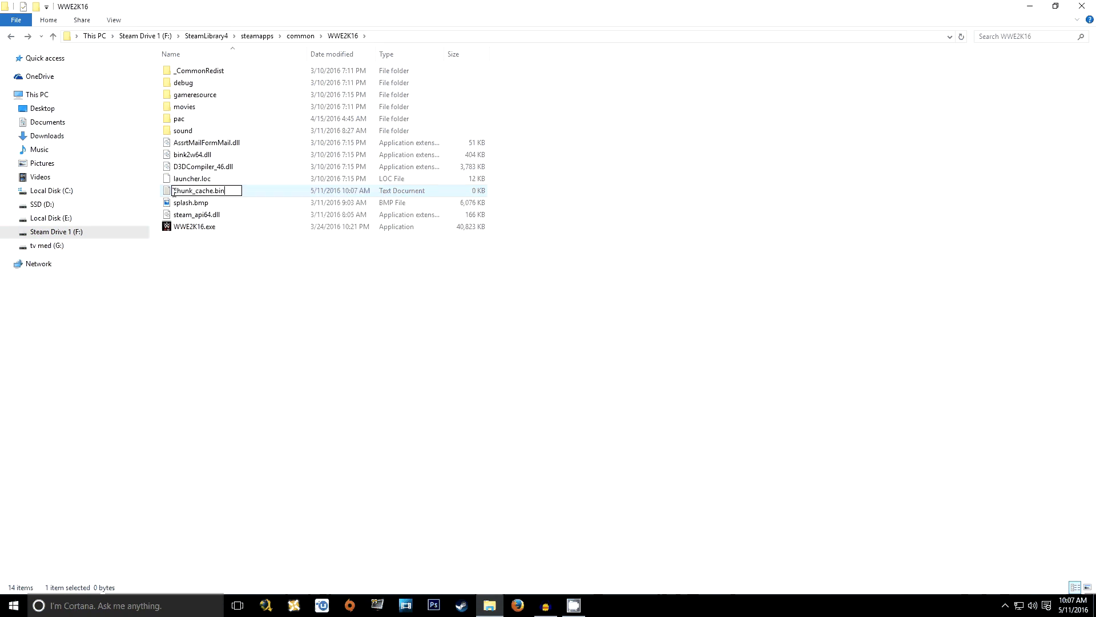
key(Return)
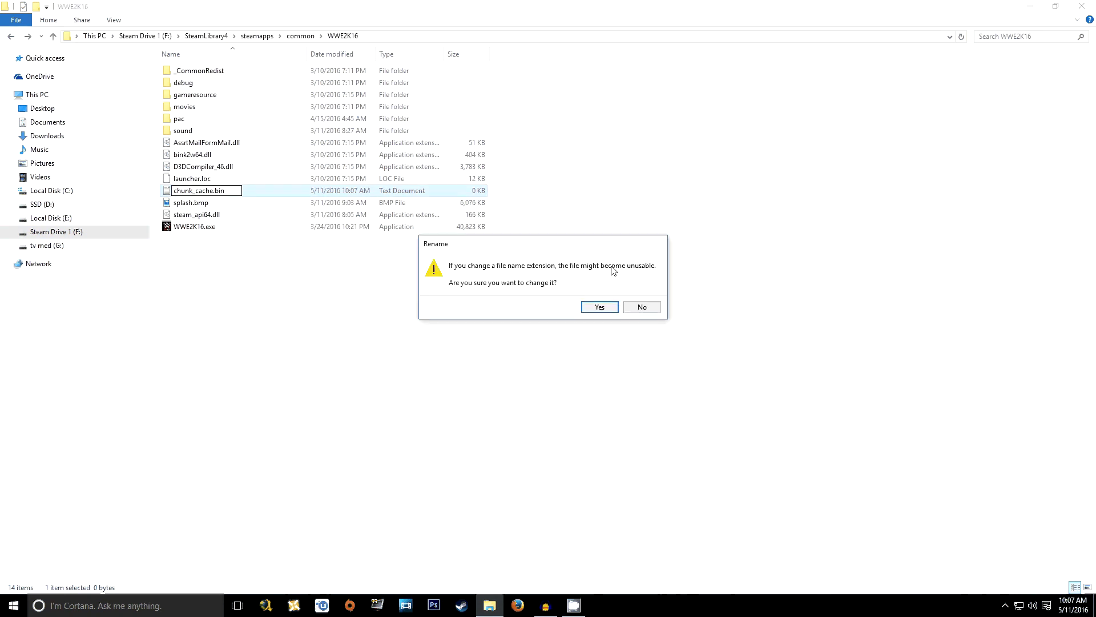
click(604, 316)
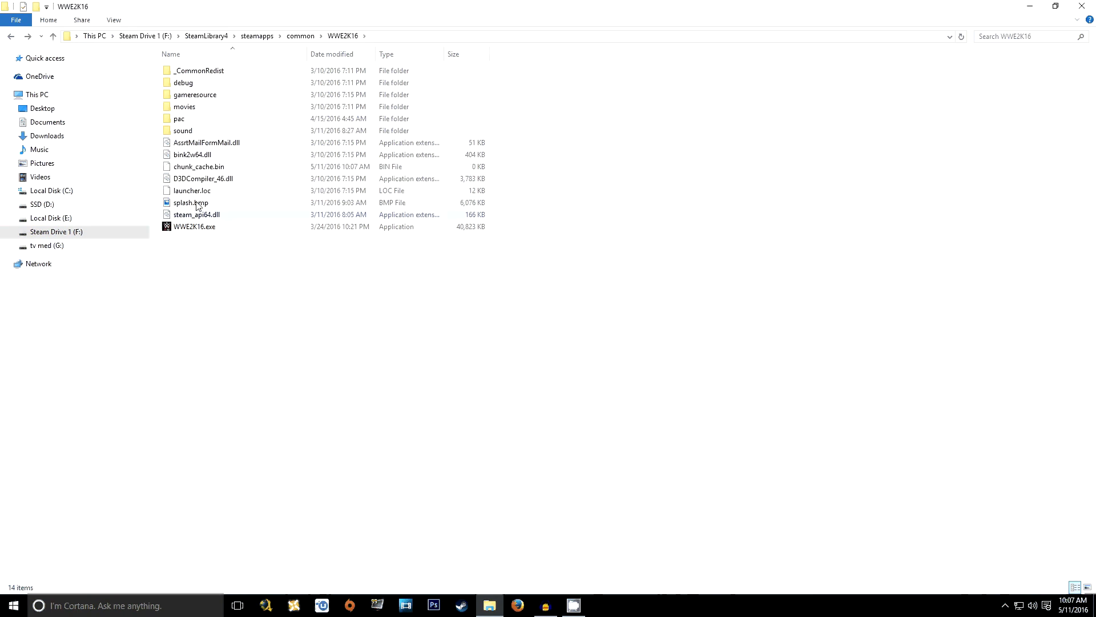
mouse_move(222, 171)
Step: Open the Custom Character Tools BETA3 + Tutorials topic on page 2 of the forum
click(1036, 7)
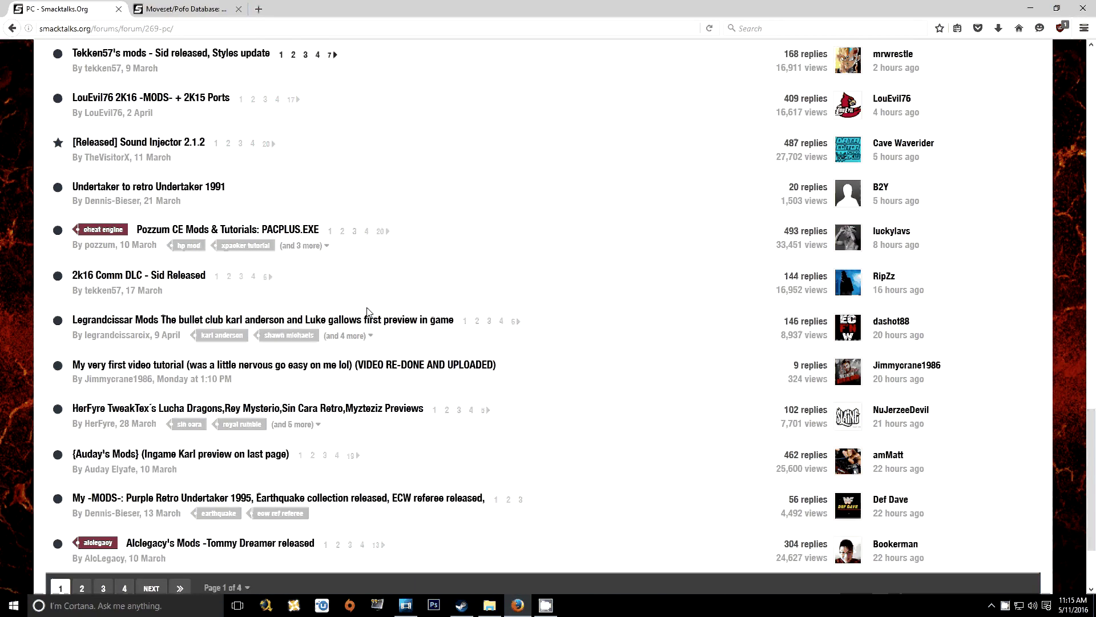
scroll(67, 402, down, 3)
click(82, 468)
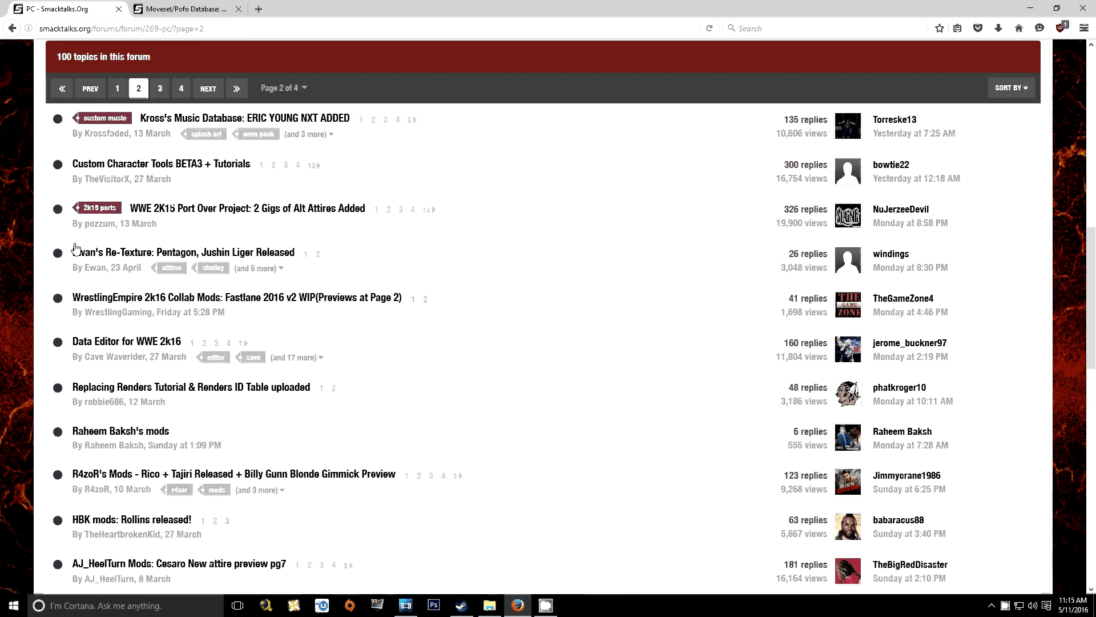
click(138, 165)
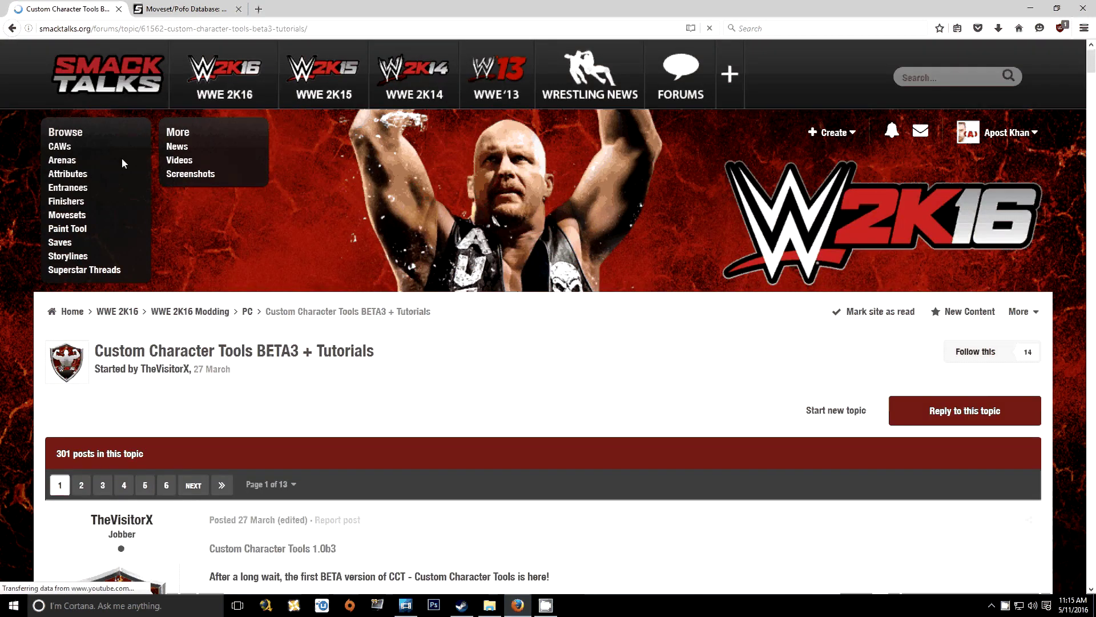
Step: Reveal the download link and save setup_custom_character_tools_BETA3.exe
scroll(599, 327, down, 8)
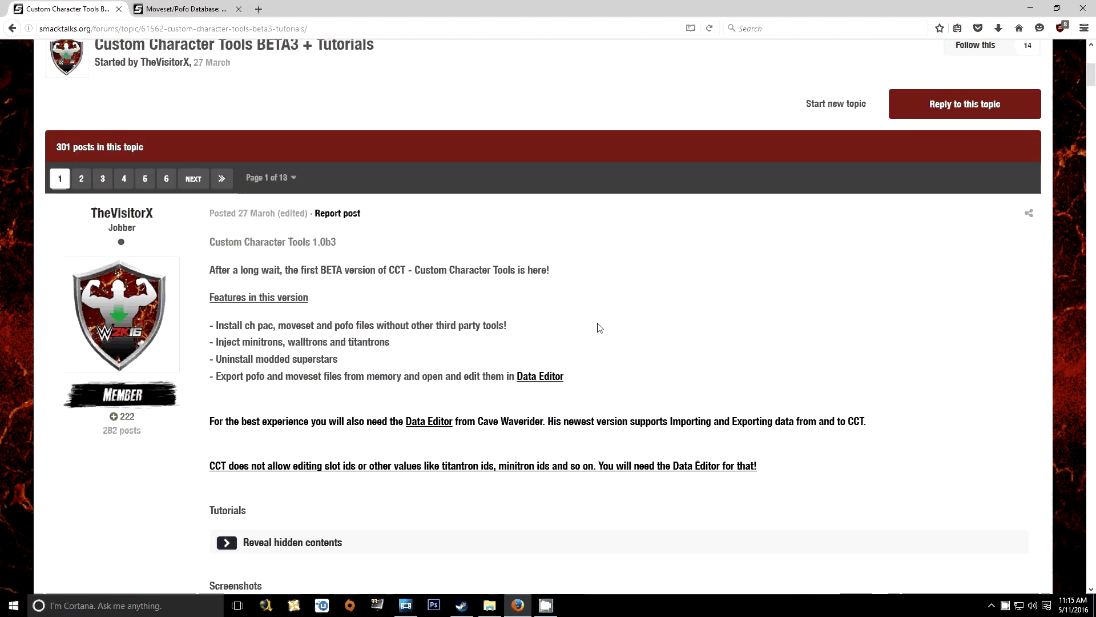
scroll(600, 327, down, 5)
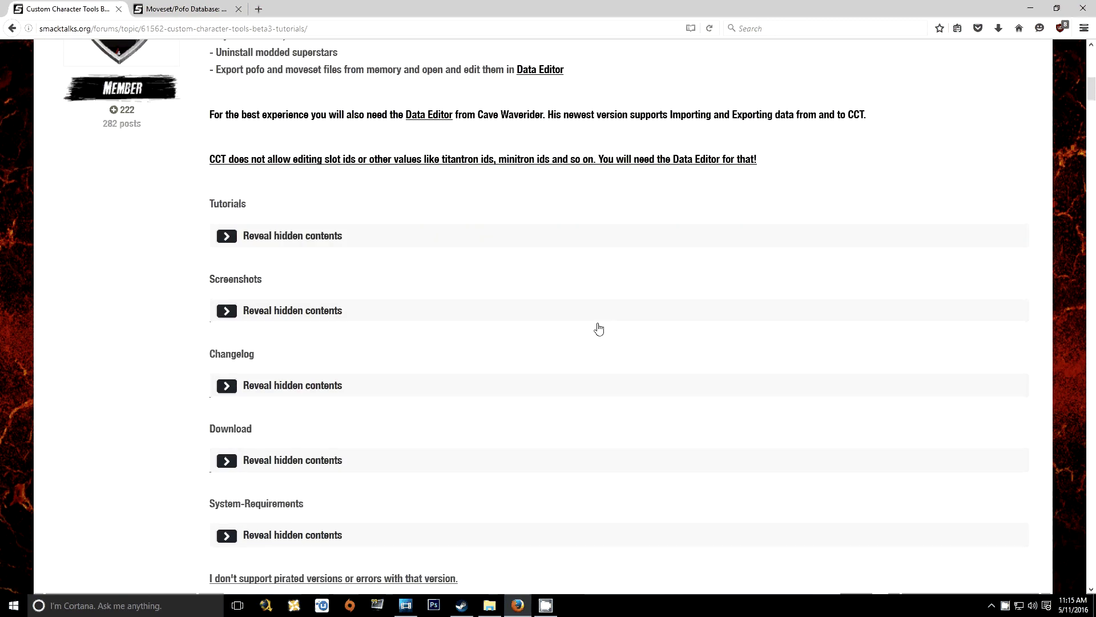
click(221, 305)
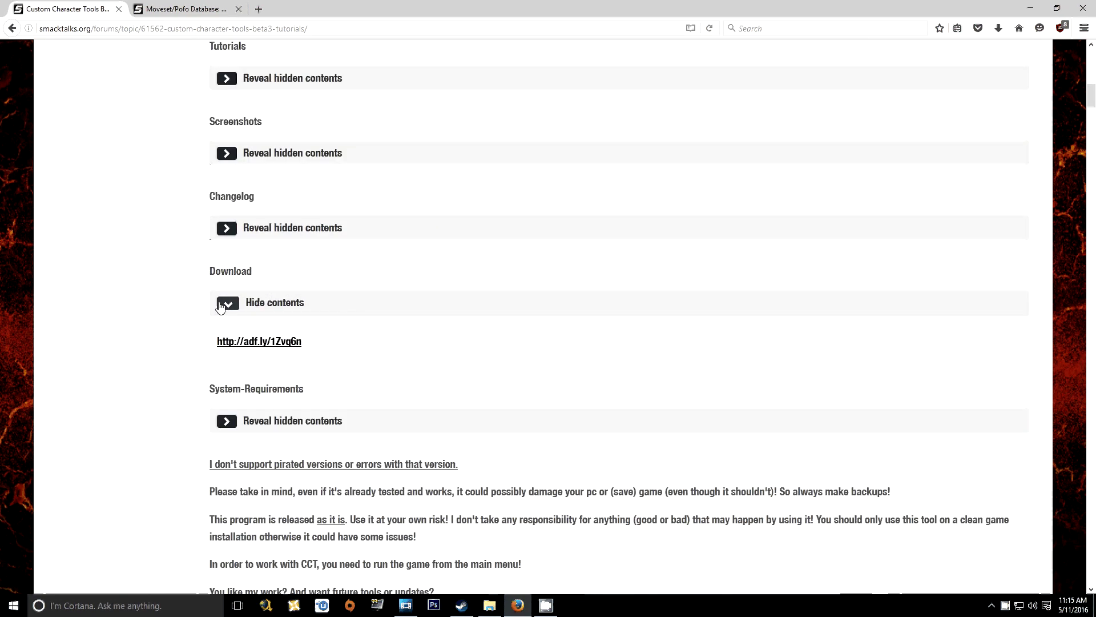
click(229, 341)
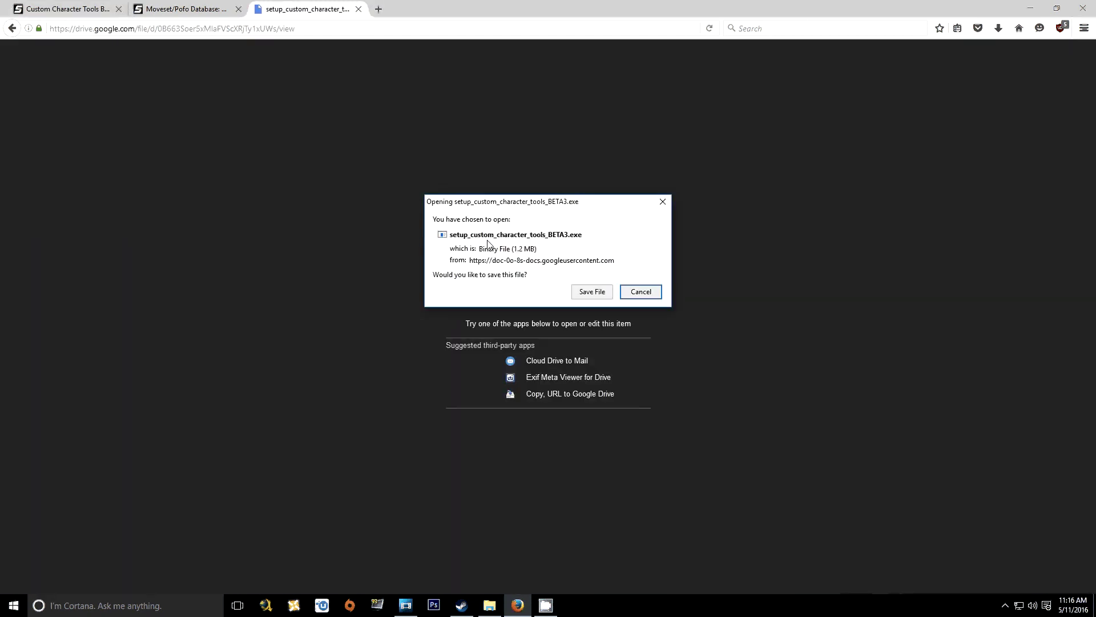
click(592, 292)
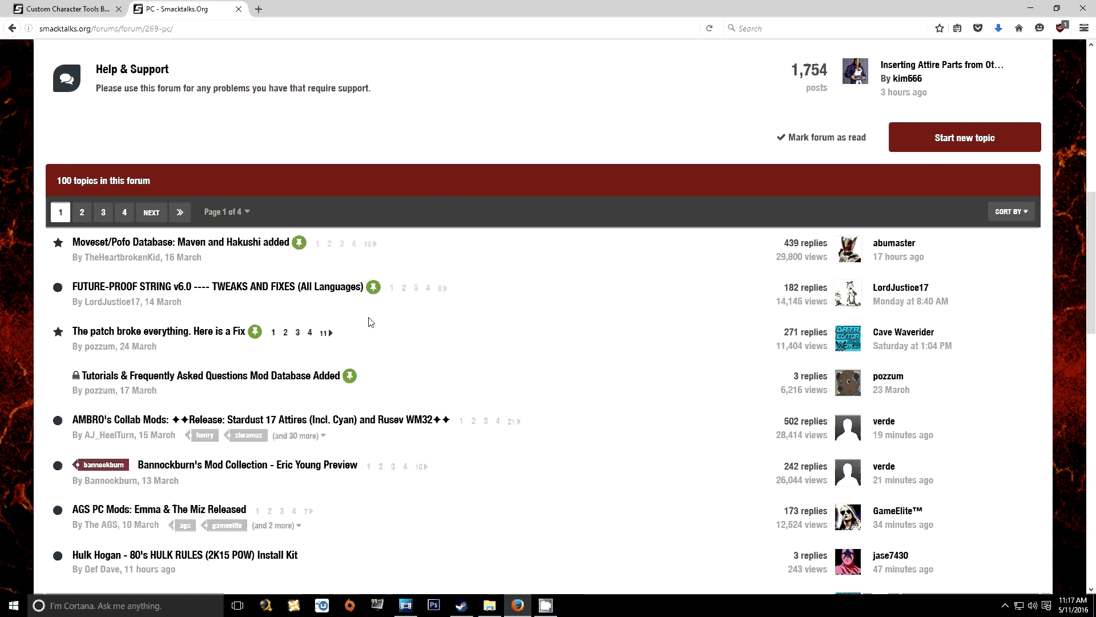
Step: Go to page 2 of the Smacktalks.org PC forum topic list
scroll(368, 317, down, 3)
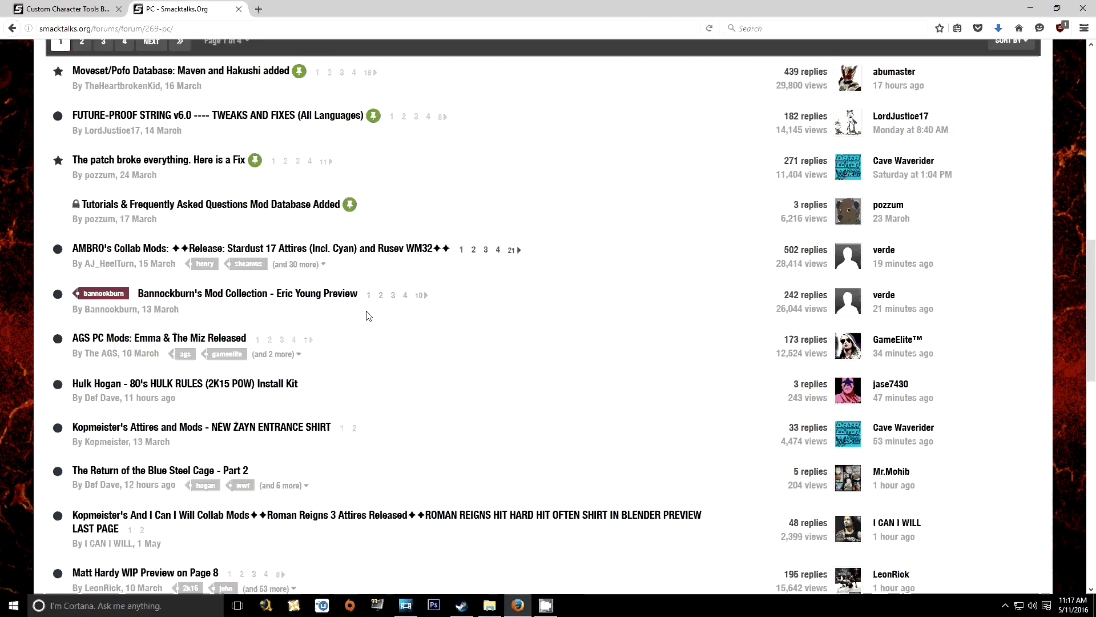
scroll(368, 316, down, 5)
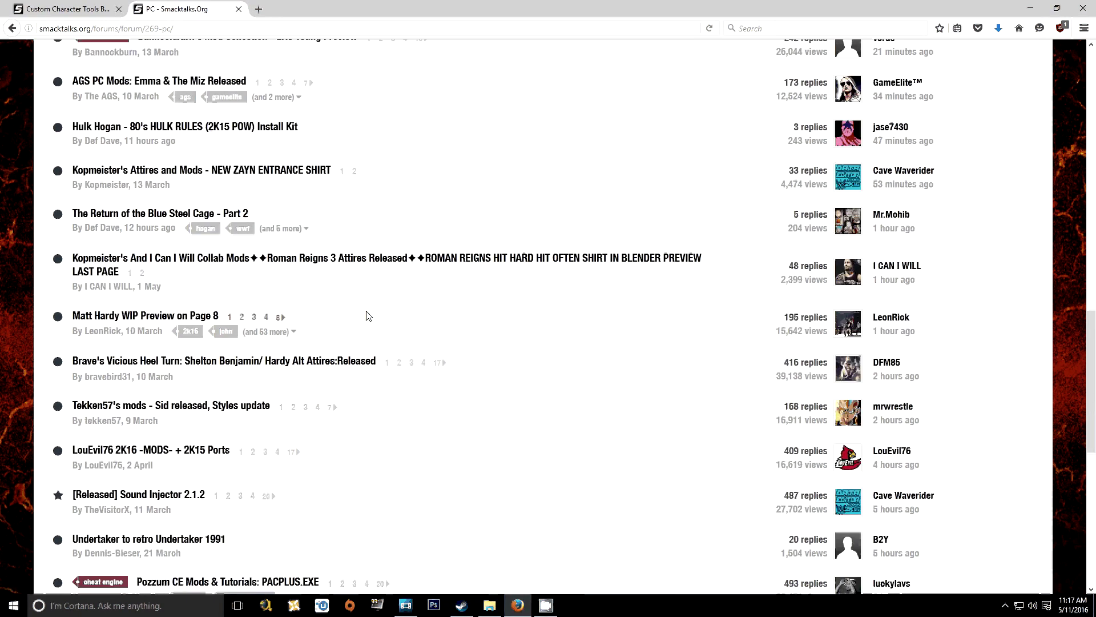
scroll(368, 315, down, 5)
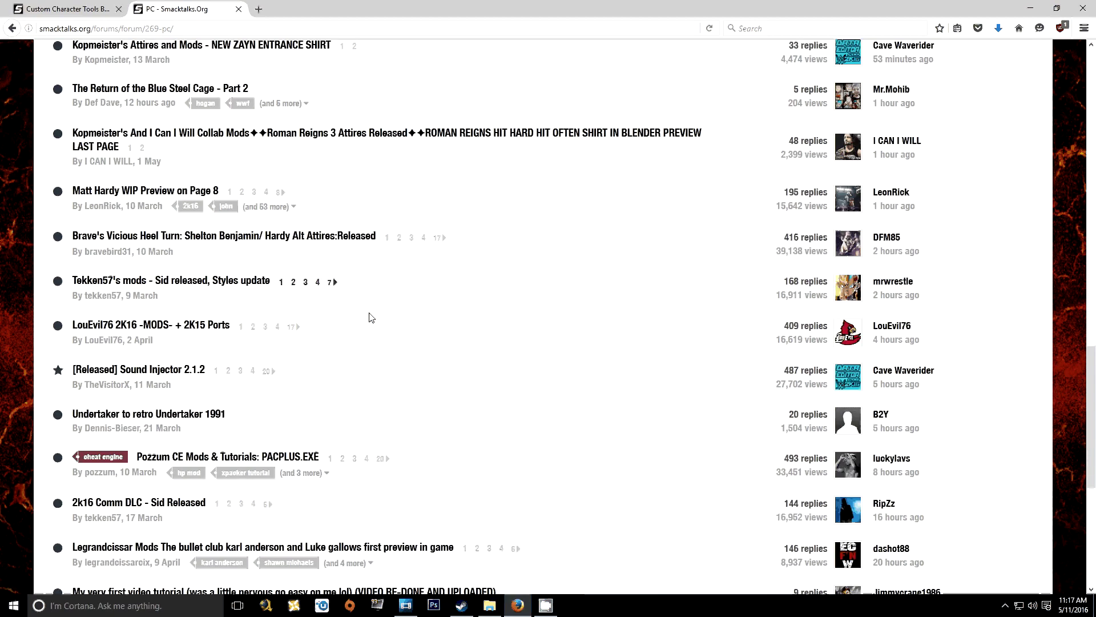
scroll(369, 317, down, 2)
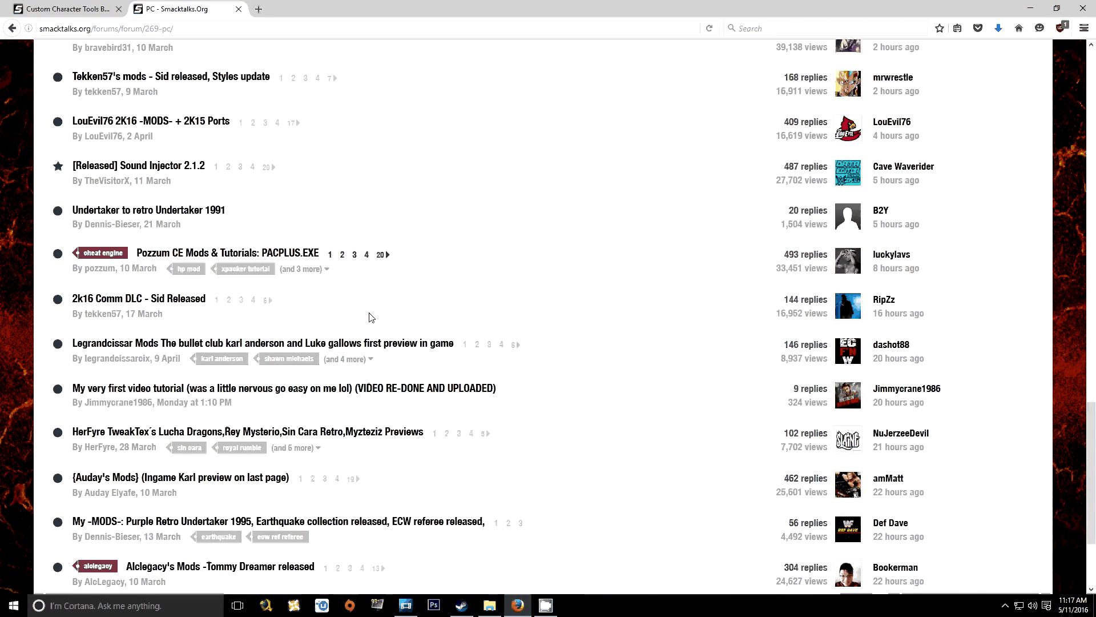
scroll(370, 317, down, 2)
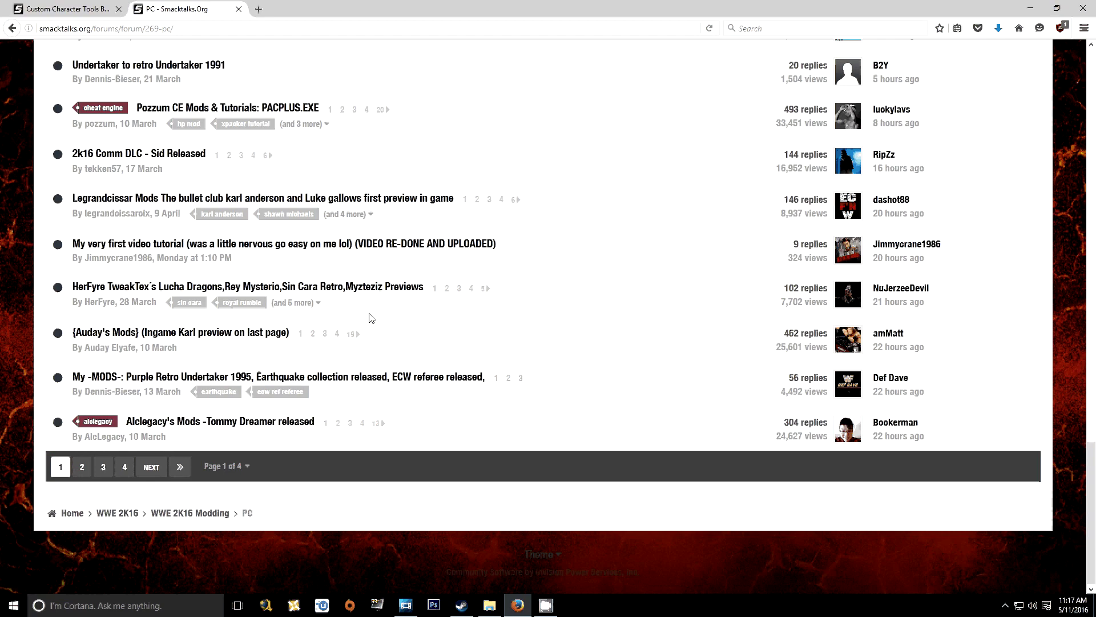
click(82, 467)
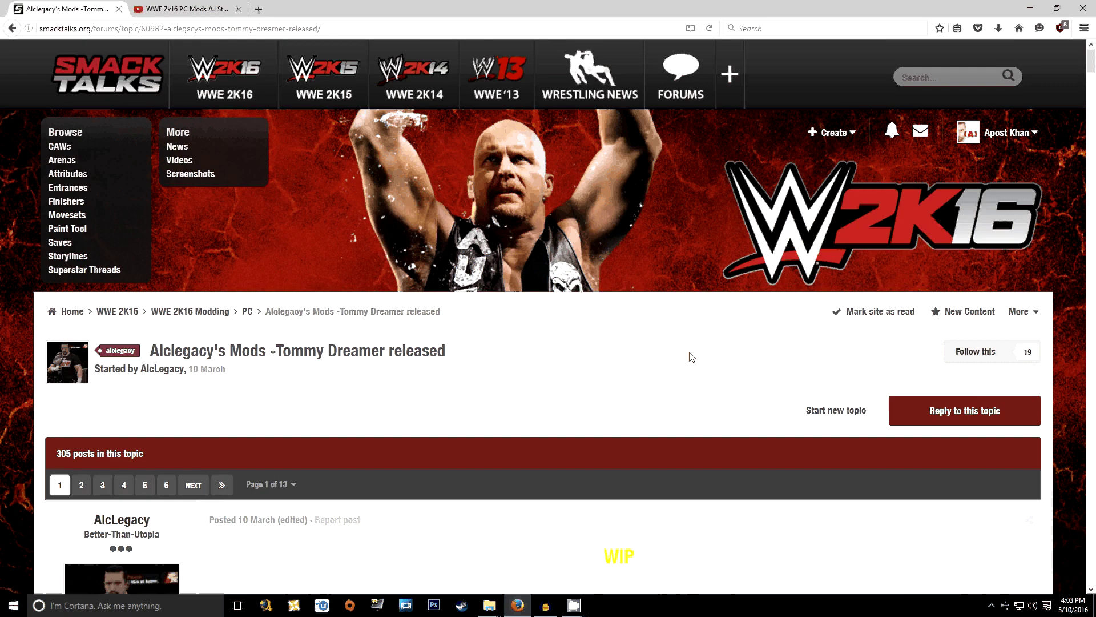
Step: Reveal AlcLegacy's hidden AJ Styles mod contents, then bring the mod archive's folder forward
scroll(692, 357, down, 1)
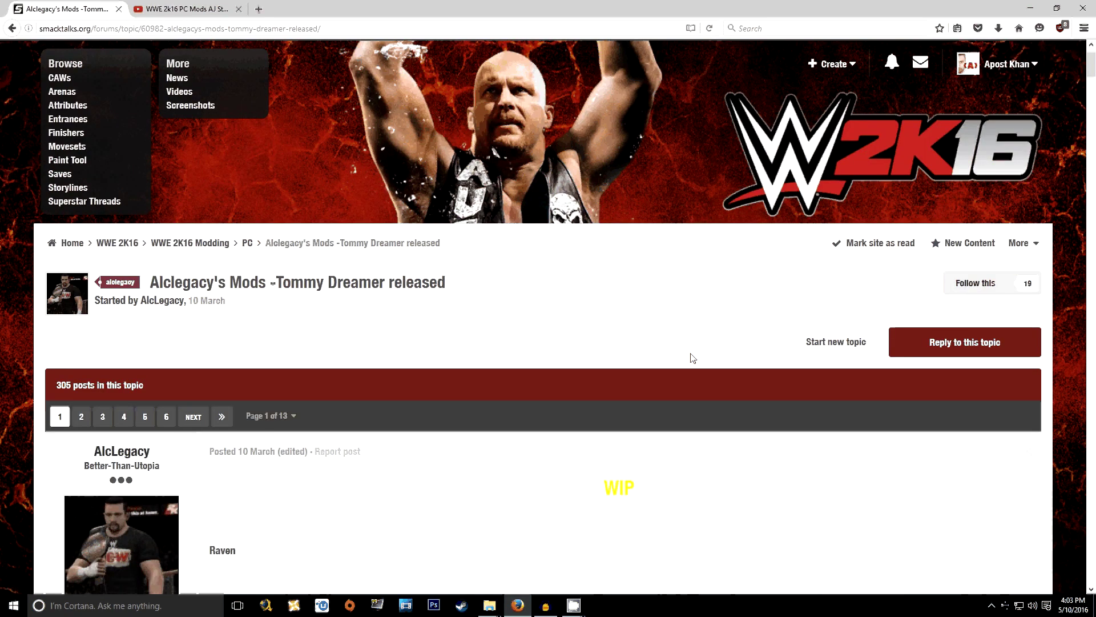
scroll(693, 358, down, 15)
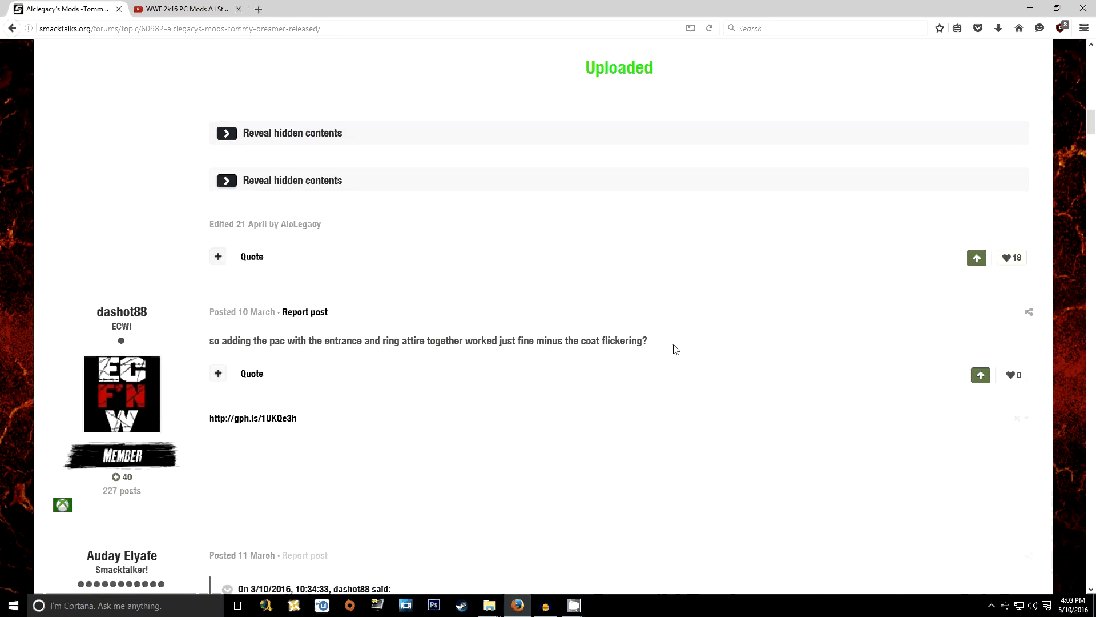
click(226, 133)
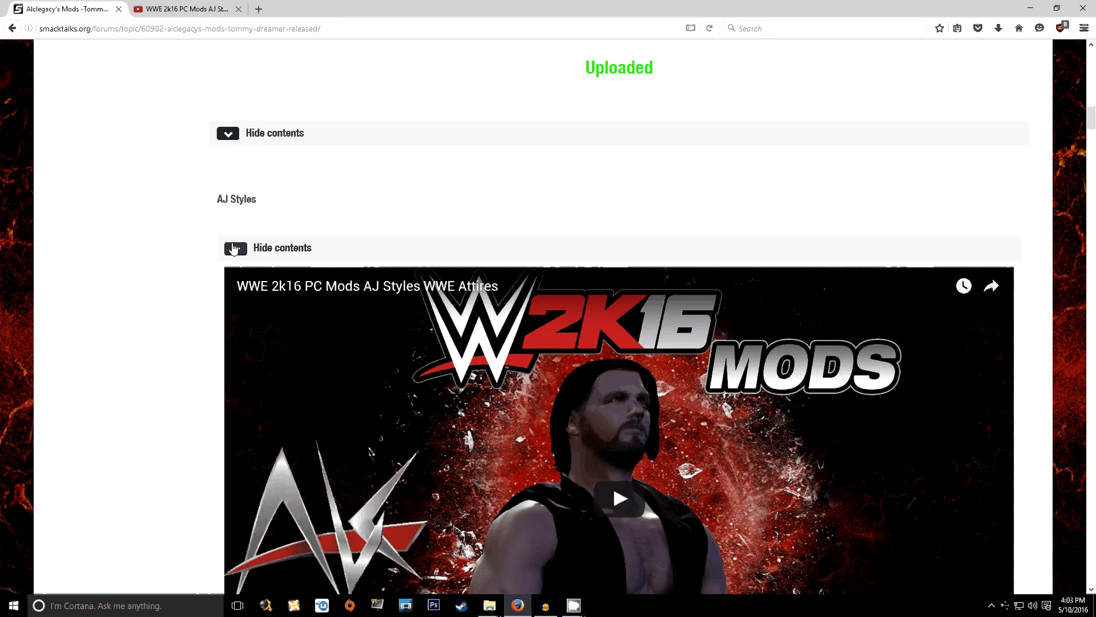
scroll(135, 201, down, 4)
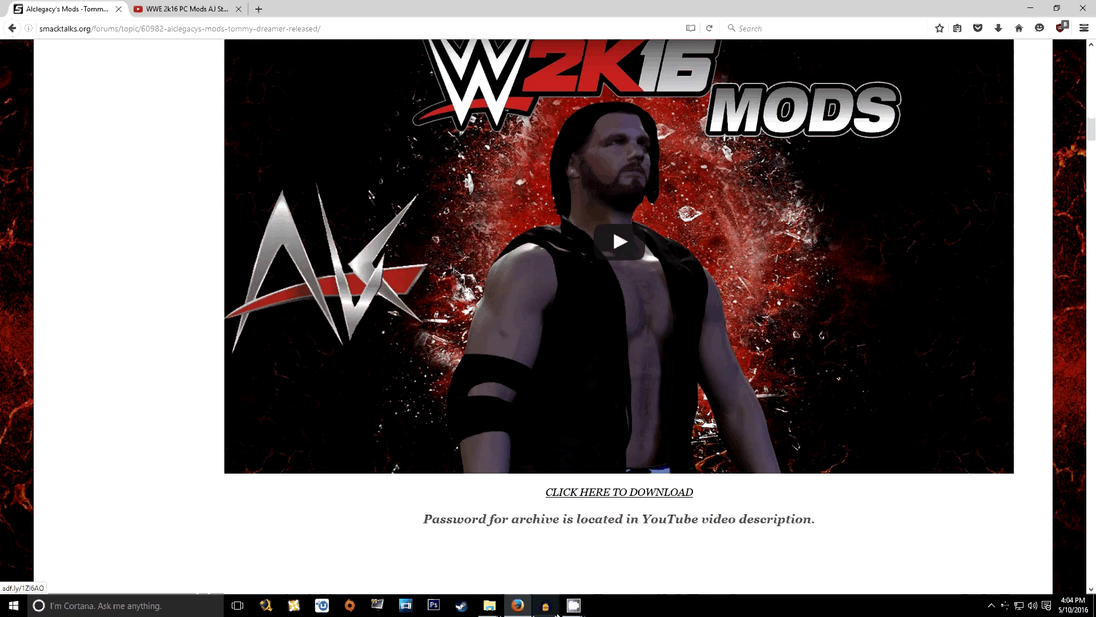
mouse_move(494, 608)
click(514, 548)
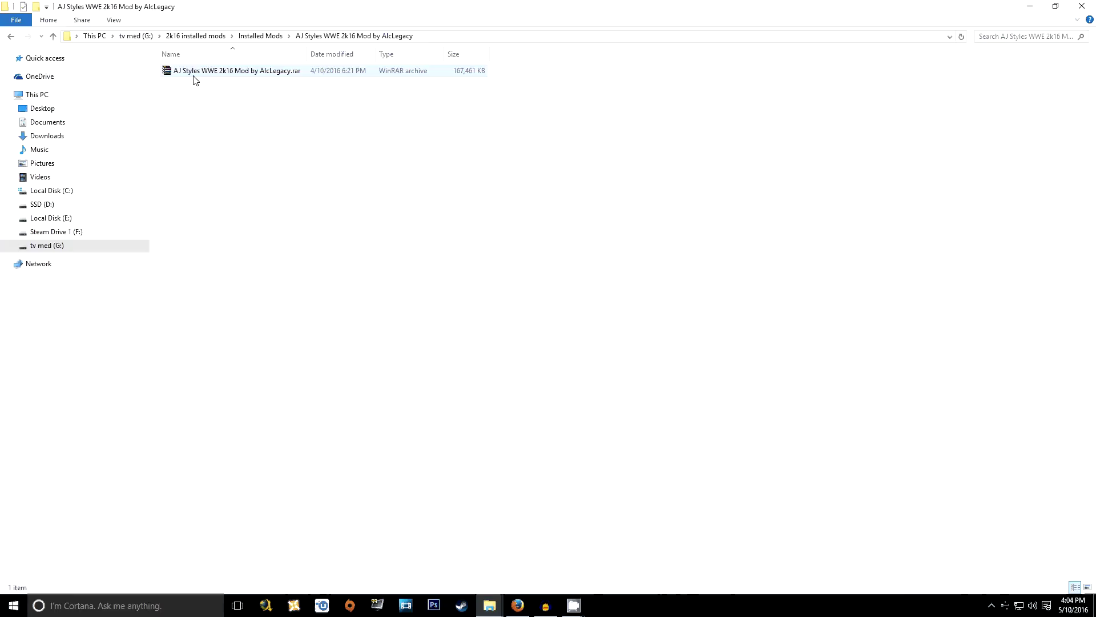
Step: Extract AJ Styles WWE 2k16 Mod by AlcLegacy.rar with the pasted password and open its folder
right_click(212, 76)
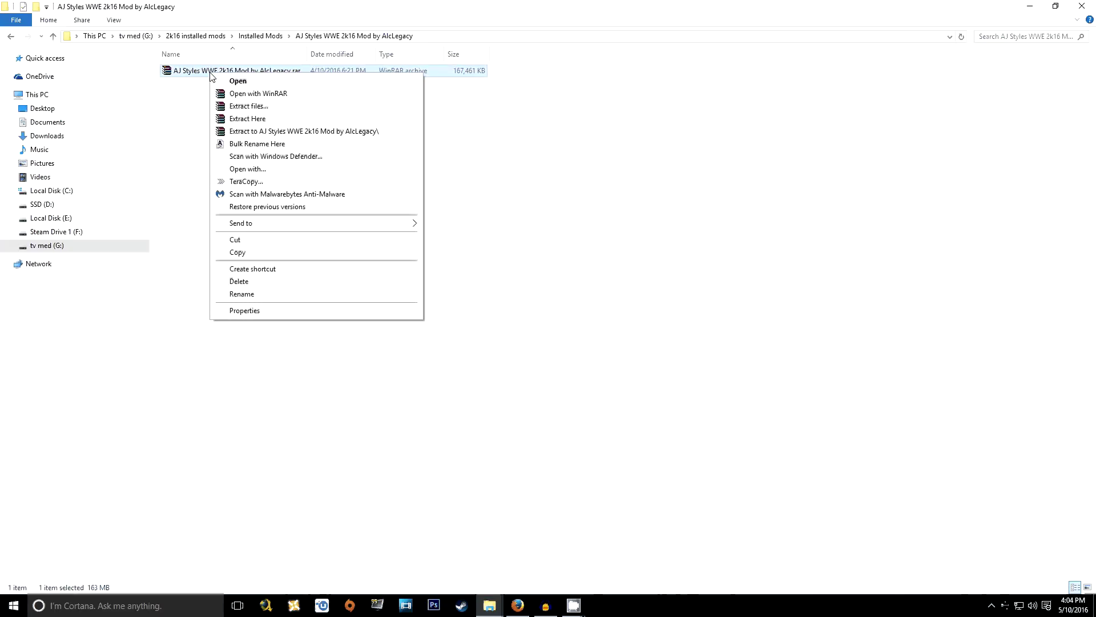
click(319, 135)
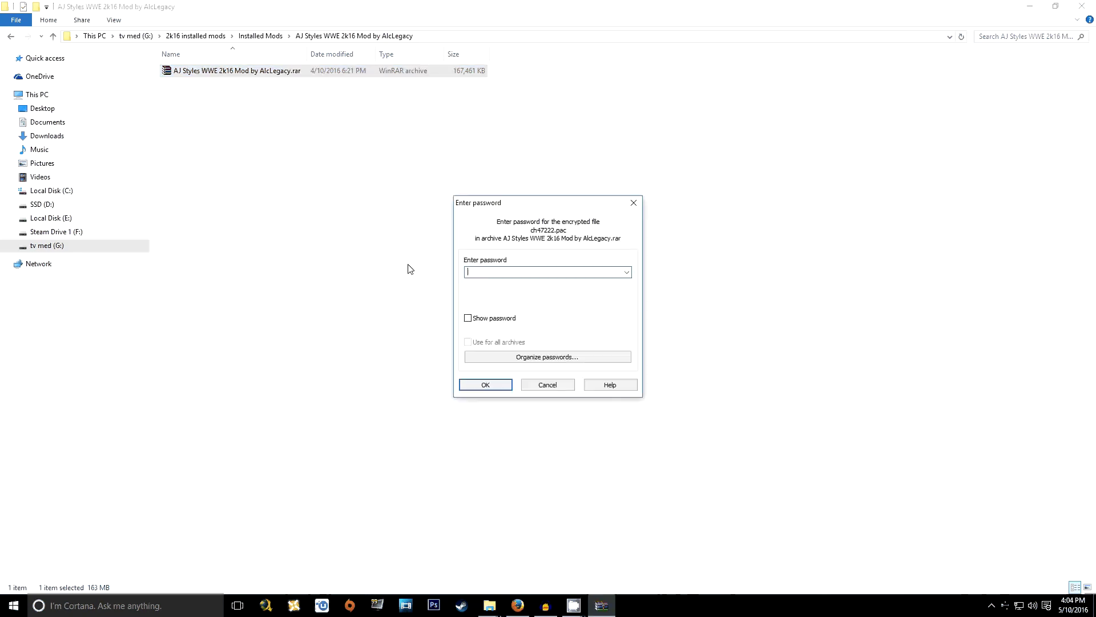
right_click(477, 273)
click(502, 321)
click(486, 384)
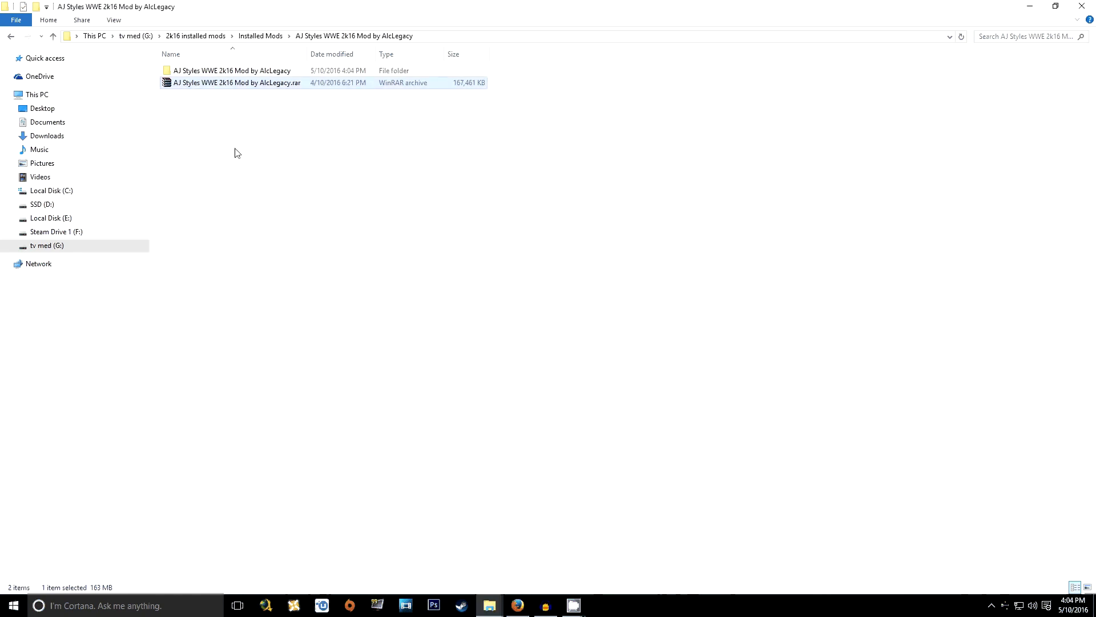
double_click(225, 72)
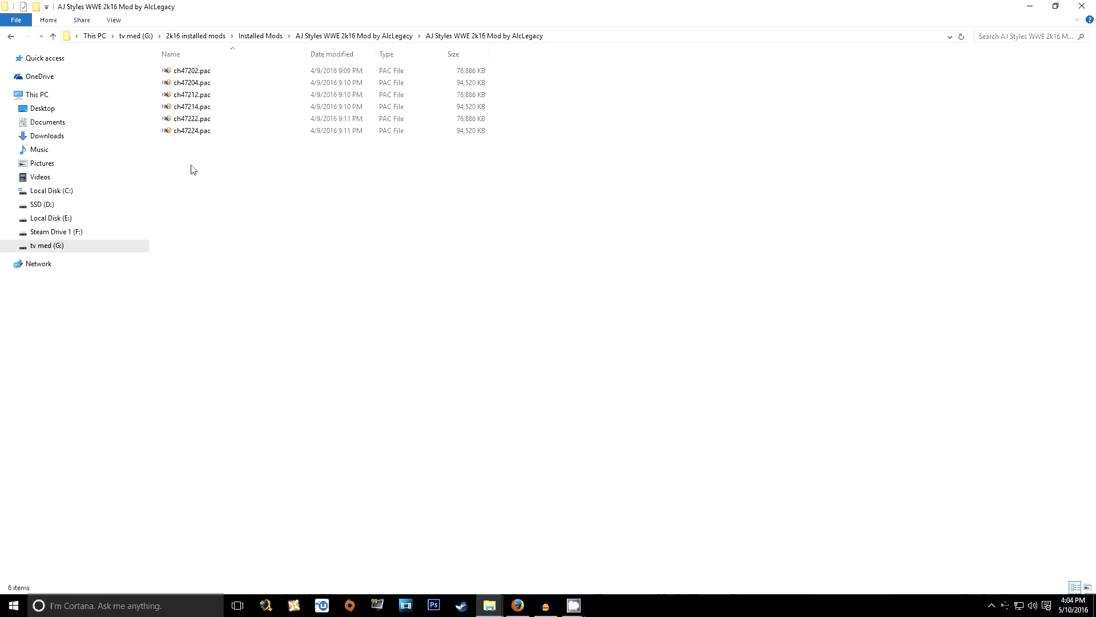
Step: Copy all six AJ Styles .pac files, ch47202.pac through ch47224.pac
drag(314, 168, 189, 67)
right_click(191, 80)
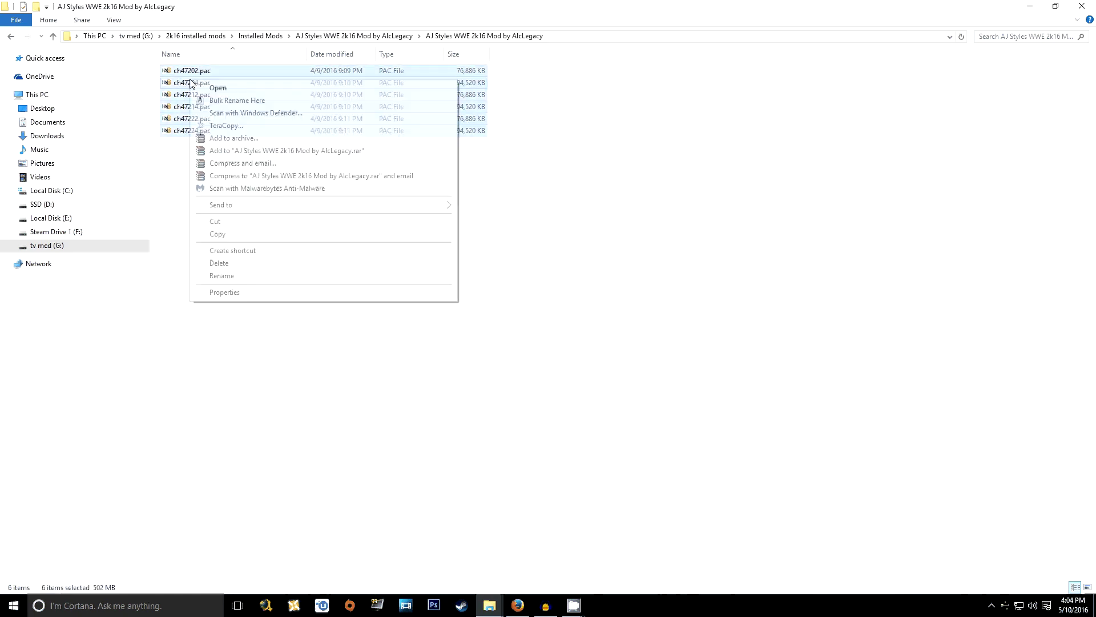
click(216, 233)
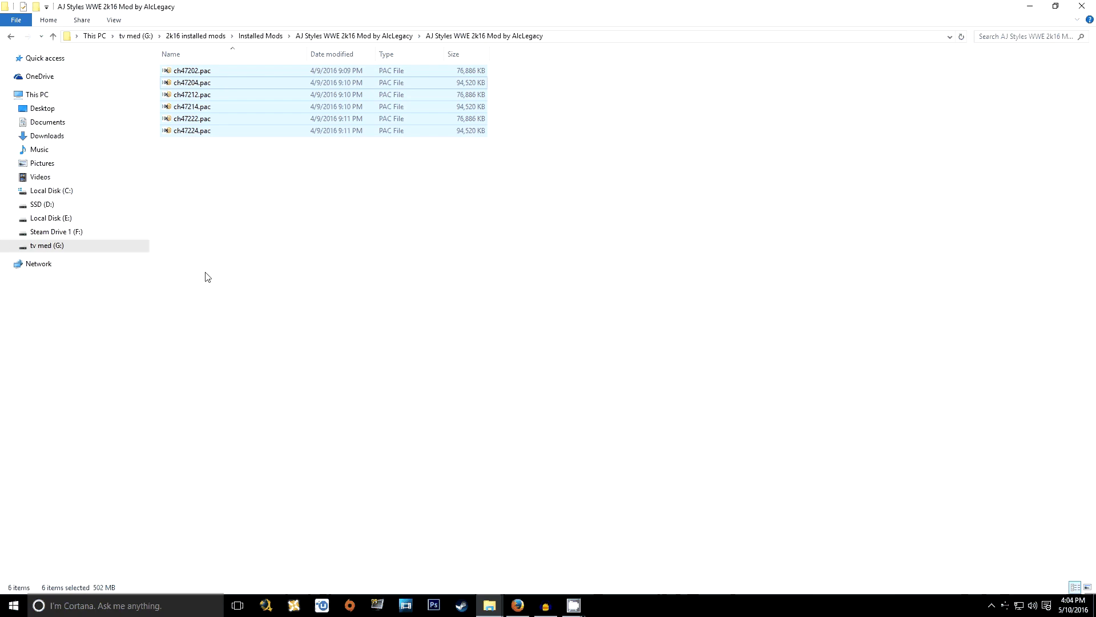
Step: Go to Steam Drive 1 (F:) > SteamLibrary4 > steamapps > common > WWE2K16
click(55, 231)
double_click(190, 71)
double_click(190, 71)
double_click(195, 73)
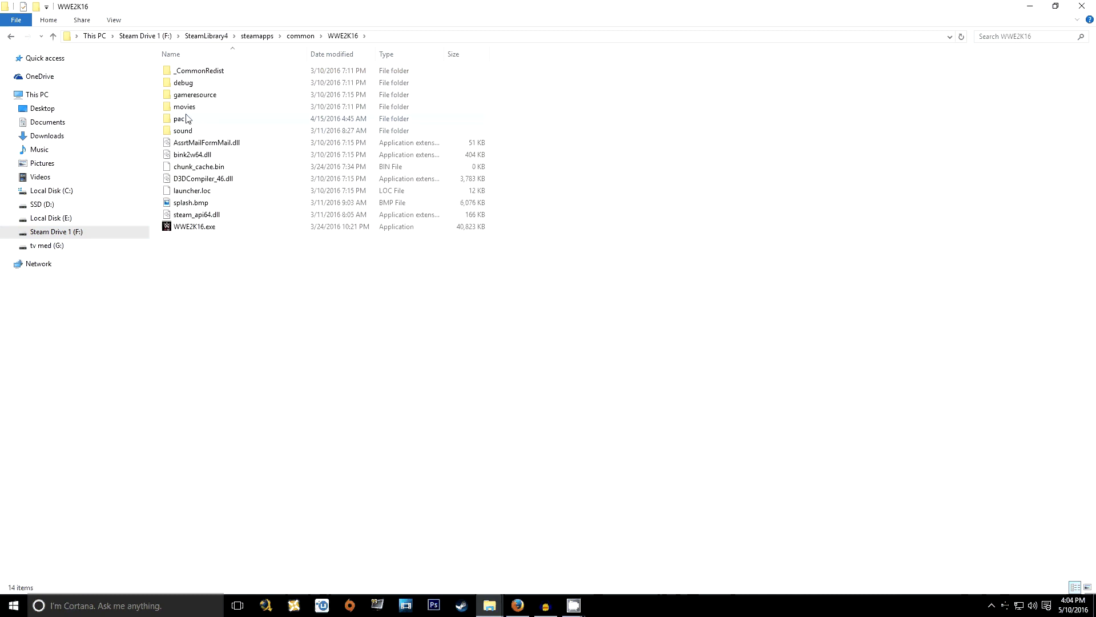
Step: Paste the six AJ Styles .pac files into WWE2K16\pac\ch
double_click(178, 119)
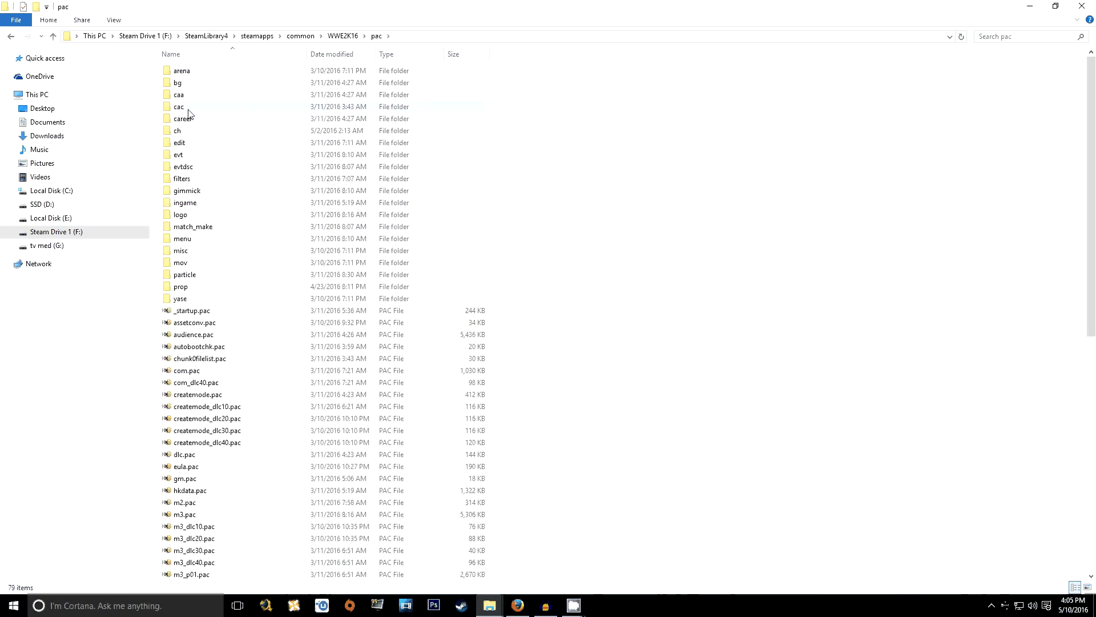
double_click(192, 131)
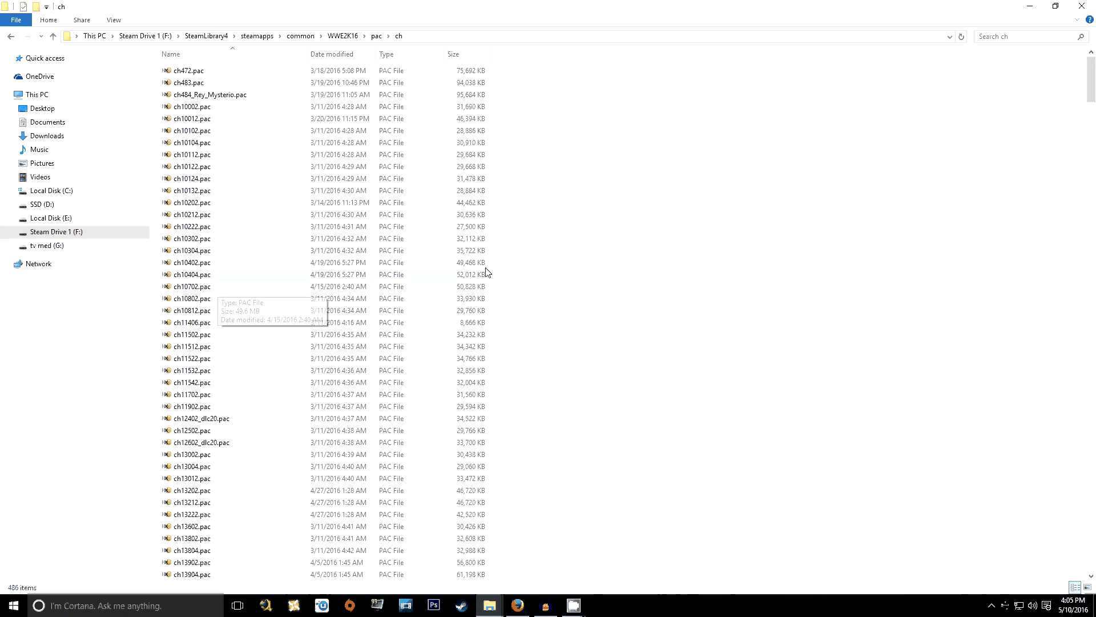
right_click(676, 267)
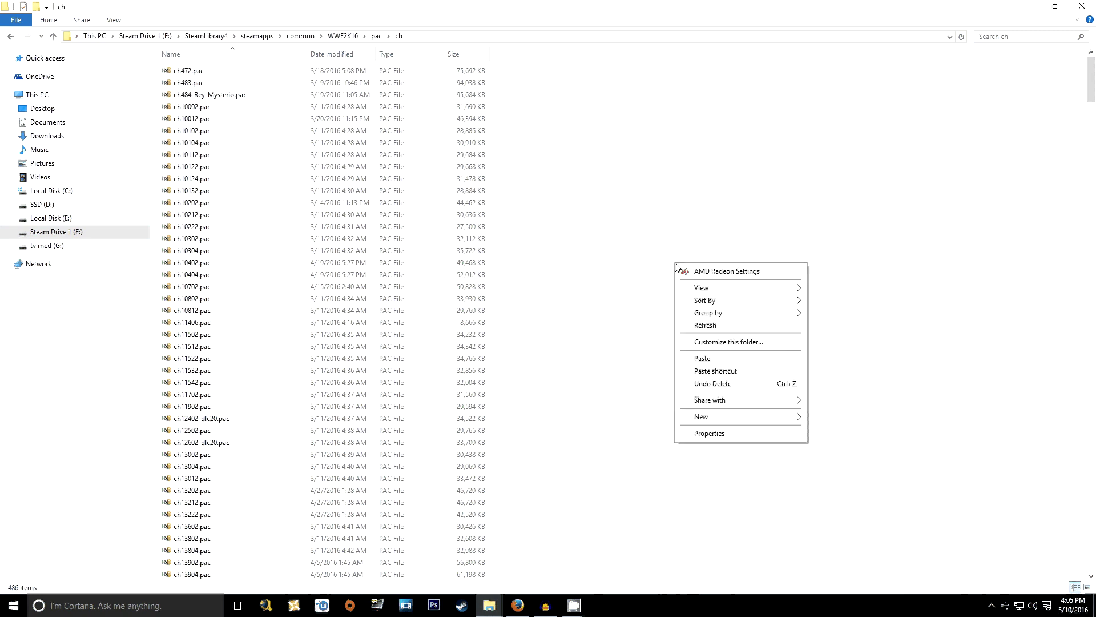
click(710, 360)
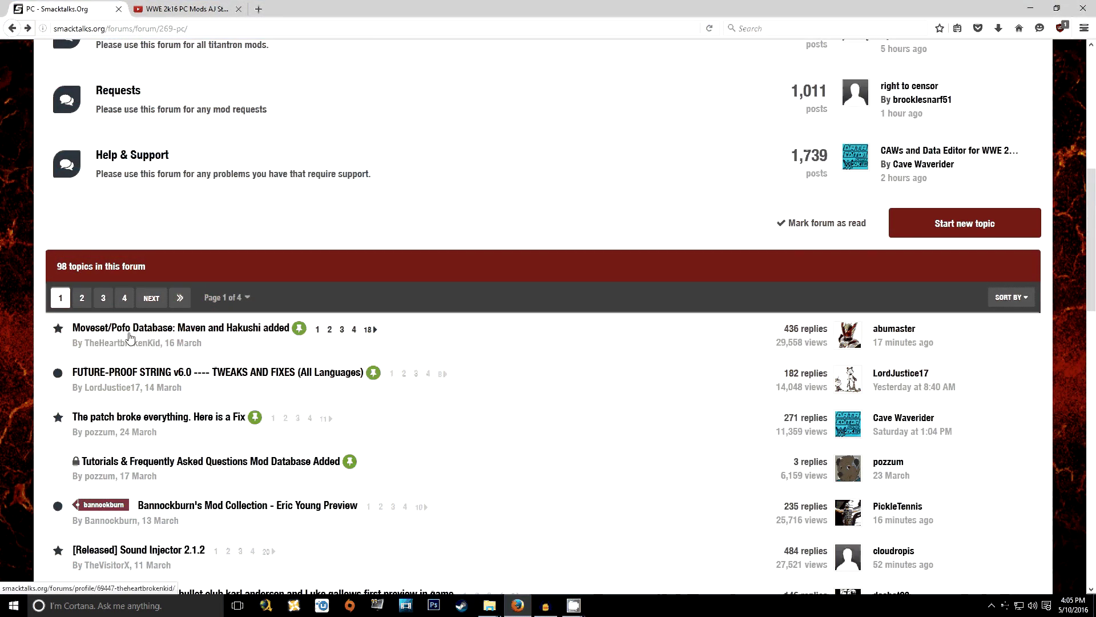
Step: Reveal AJ Styles' links in the Moveset/Pofo Database topic and save Slot - 472.pofo
click(153, 333)
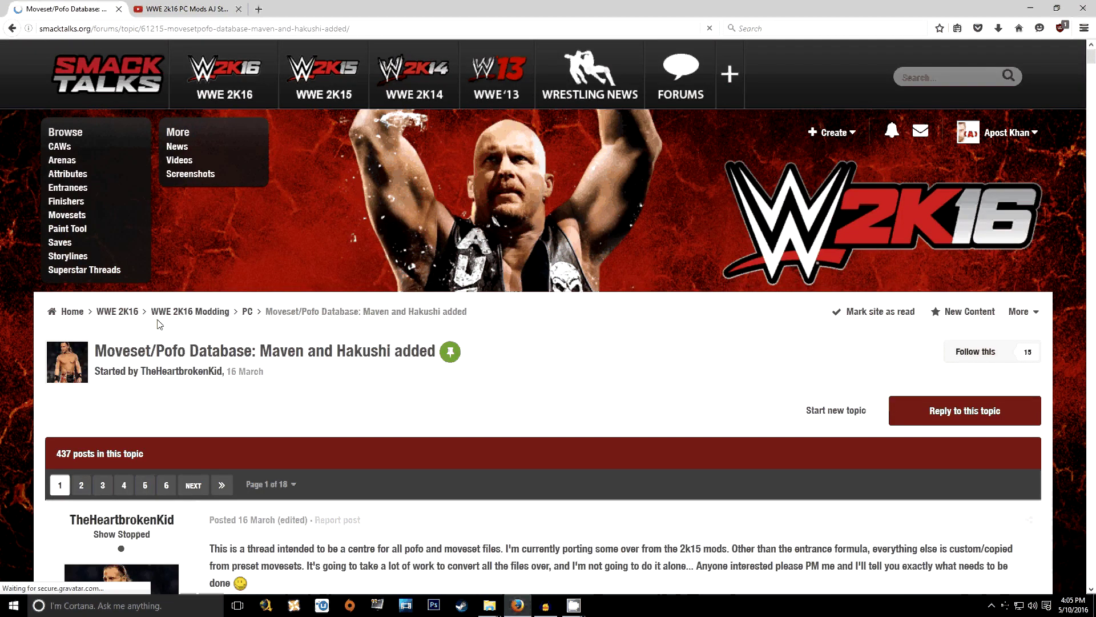
scroll(673, 371, down, 10)
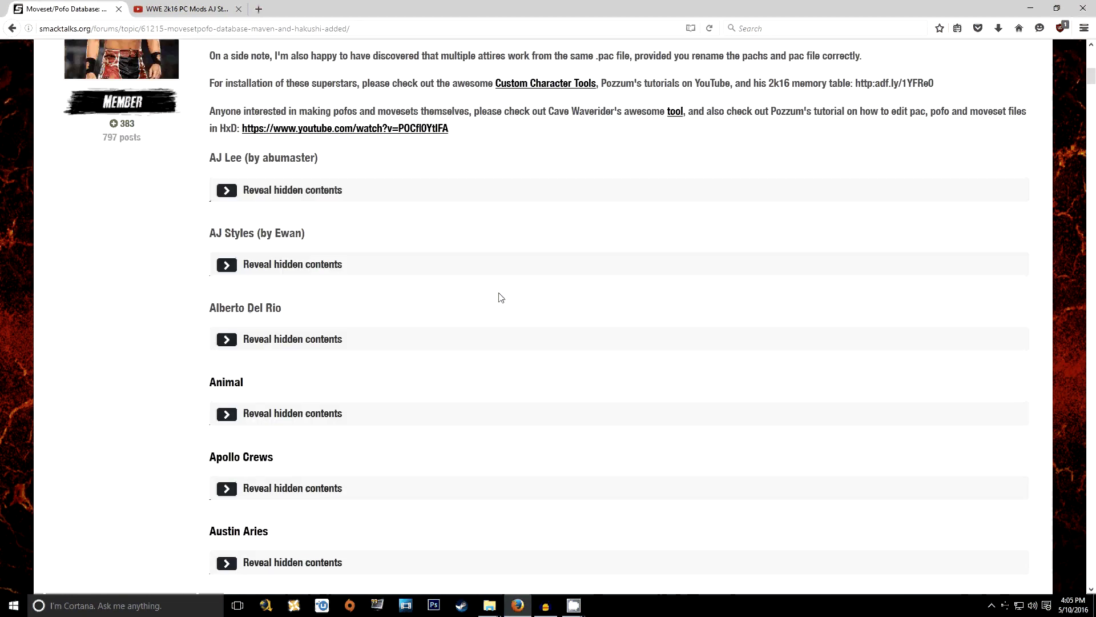
click(226, 268)
click(571, 302)
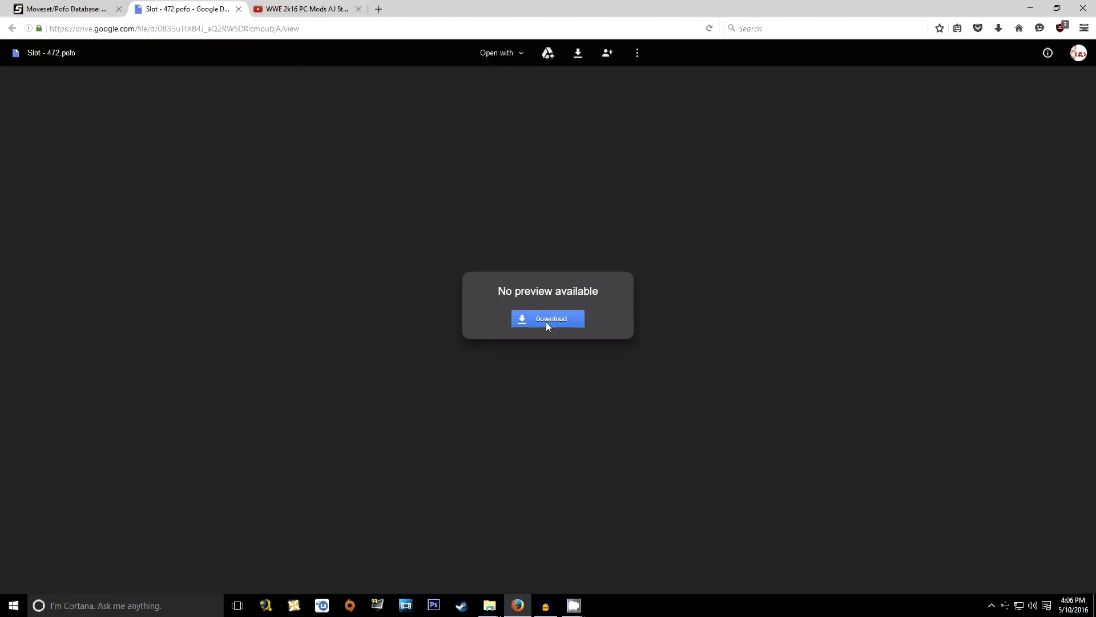
click(547, 319)
click(469, 310)
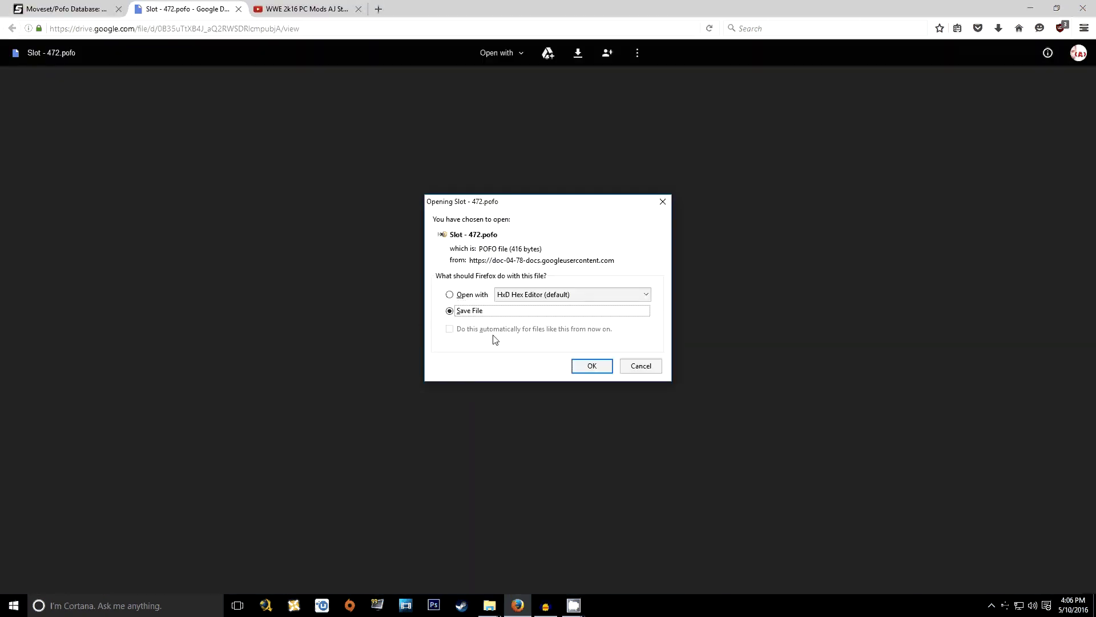
Step: Save Slot - 472.pofo from Google Drive to the computer
click(592, 365)
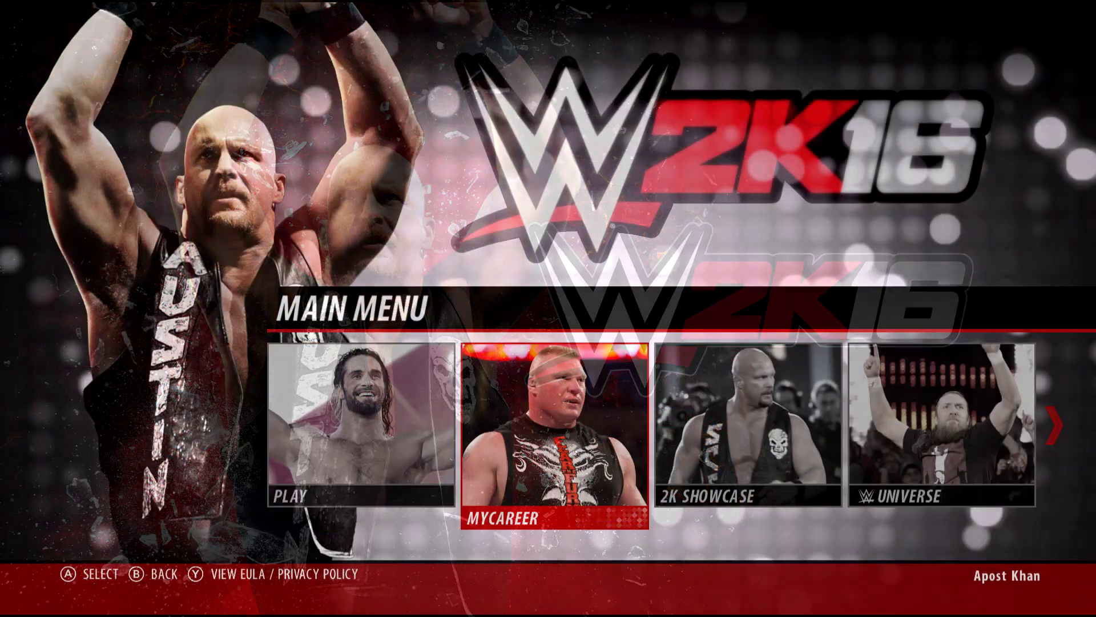
key(Right)
key(Right)
key(Right)
key(Right)
key(Right)
key(Right)
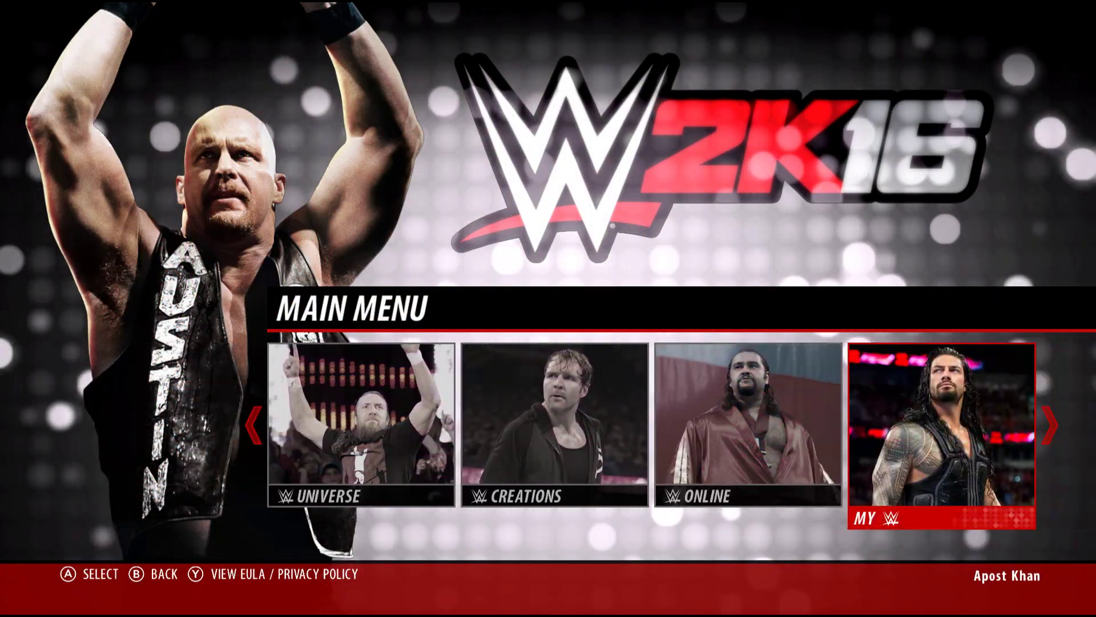
Step: Turn on windowed mode in WWE 2K16's Graphics Settings for 1280x720 play
key(Return)
key(Down)
key(Down)
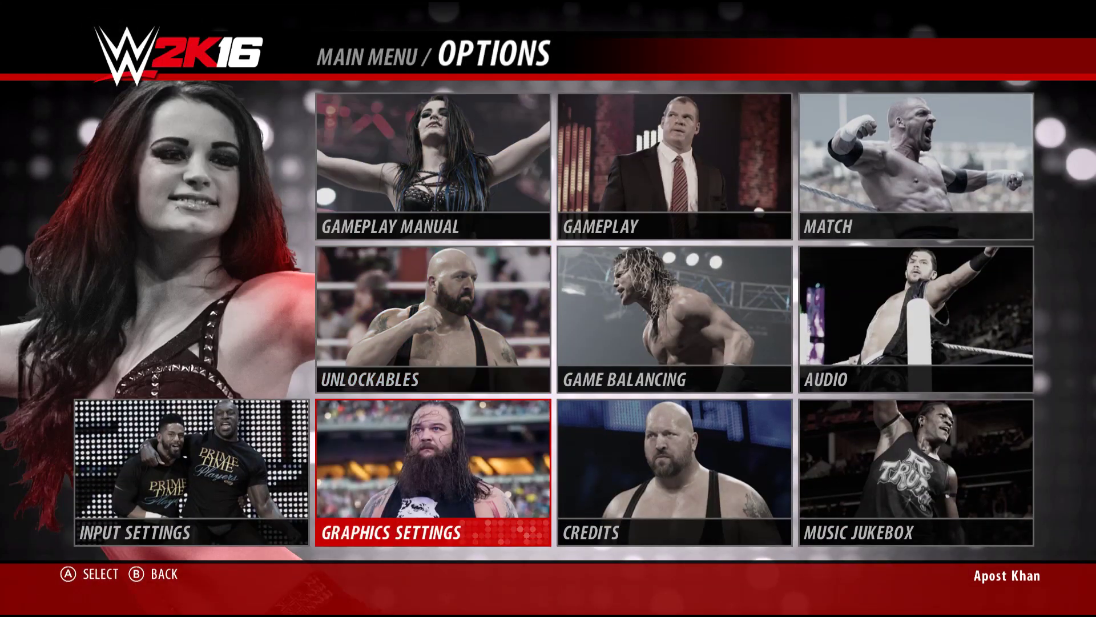
key(Return)
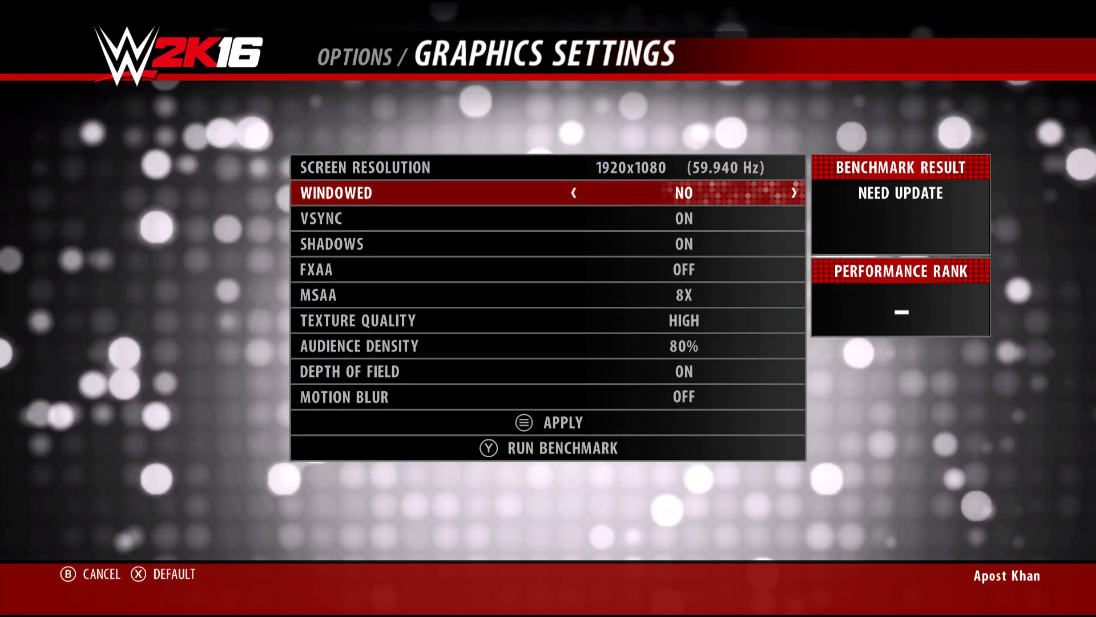
key(Right)
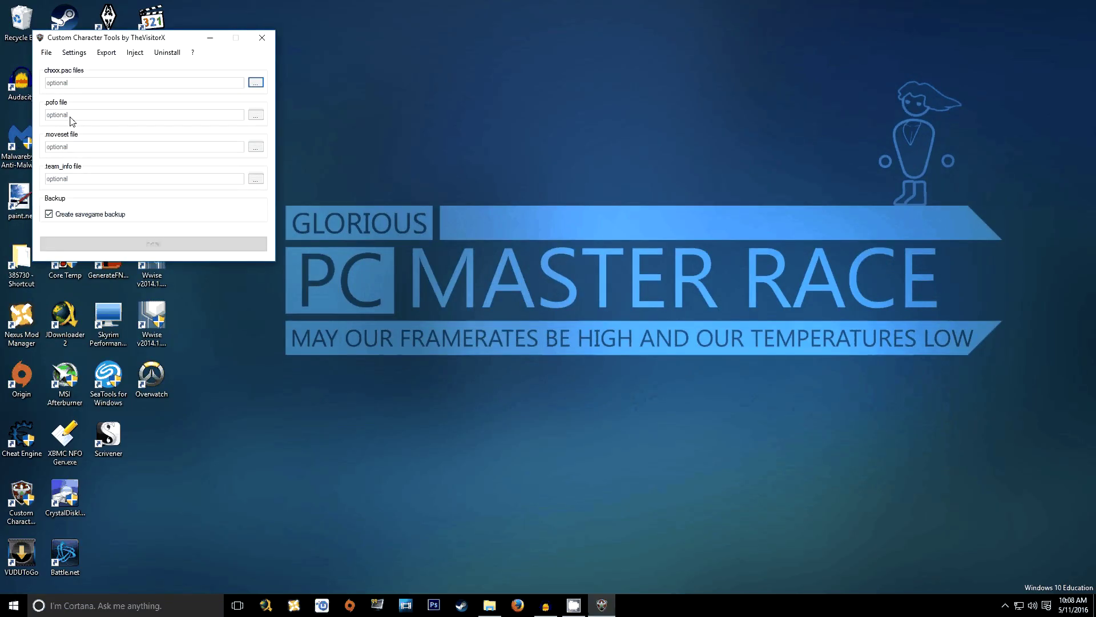
Step: Load Slot - 472.pofo from the AJ Styles folder as the tool's .pofo file
drag(93, 38, 251, 164)
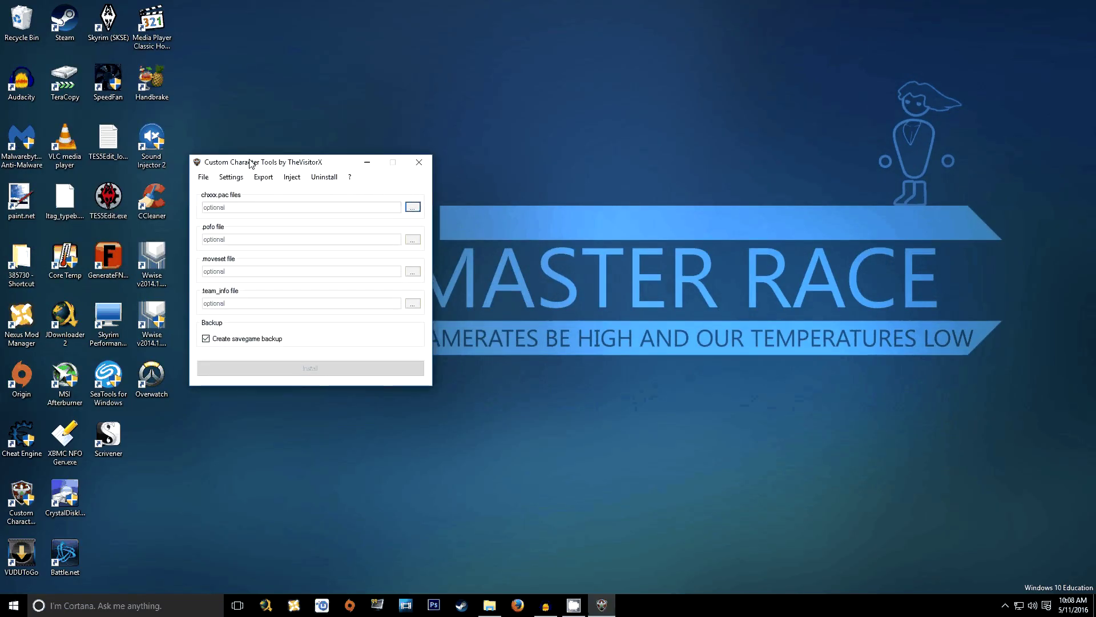
click(413, 240)
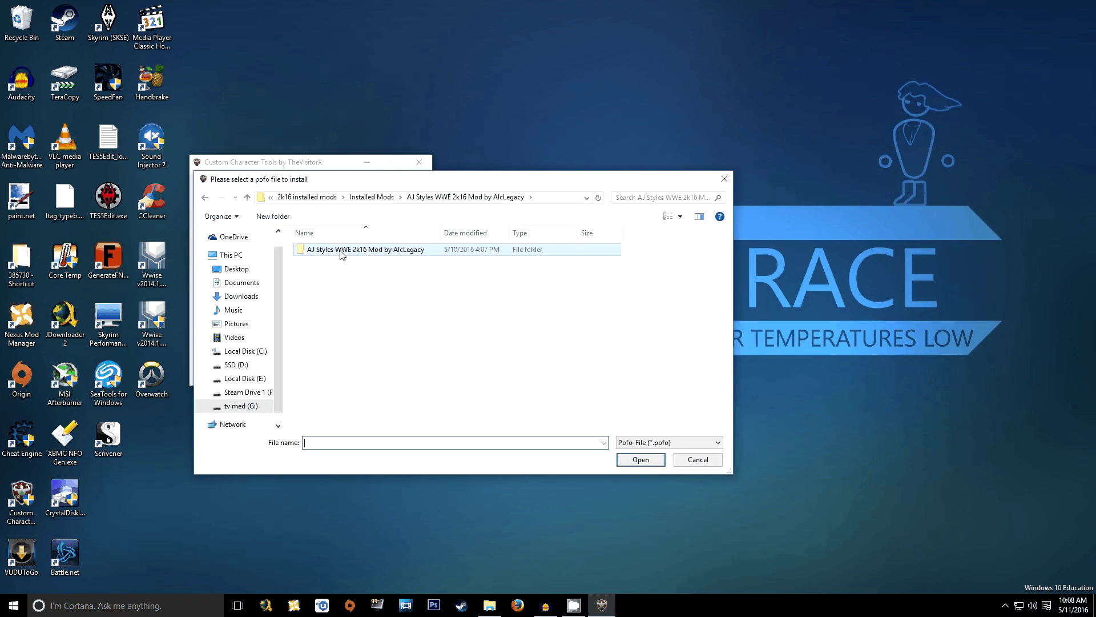
double_click(412, 251)
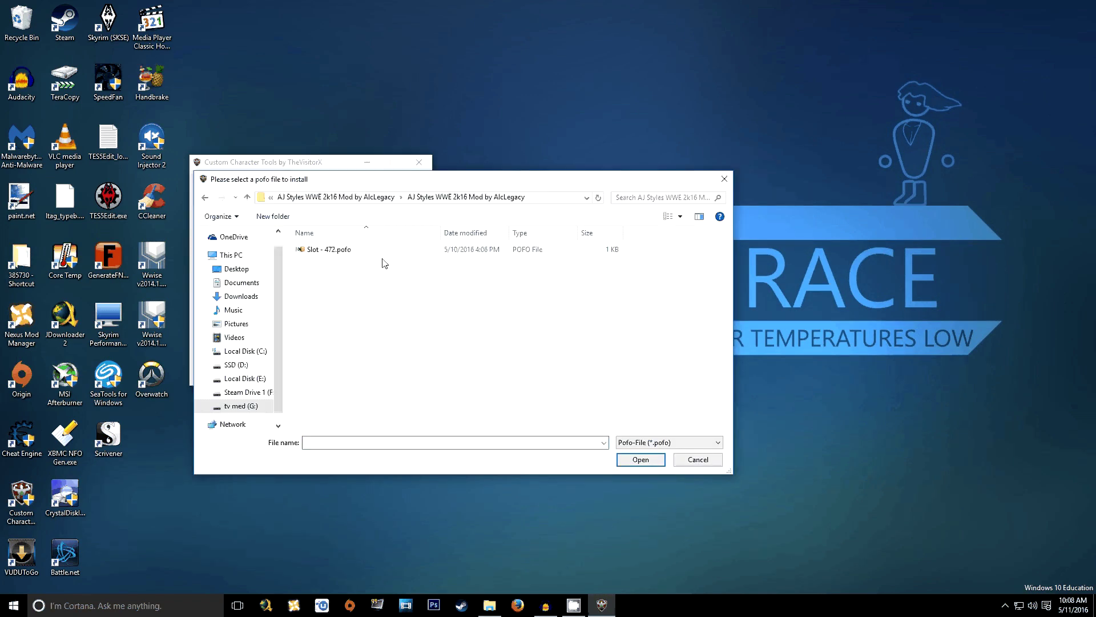
click(339, 255)
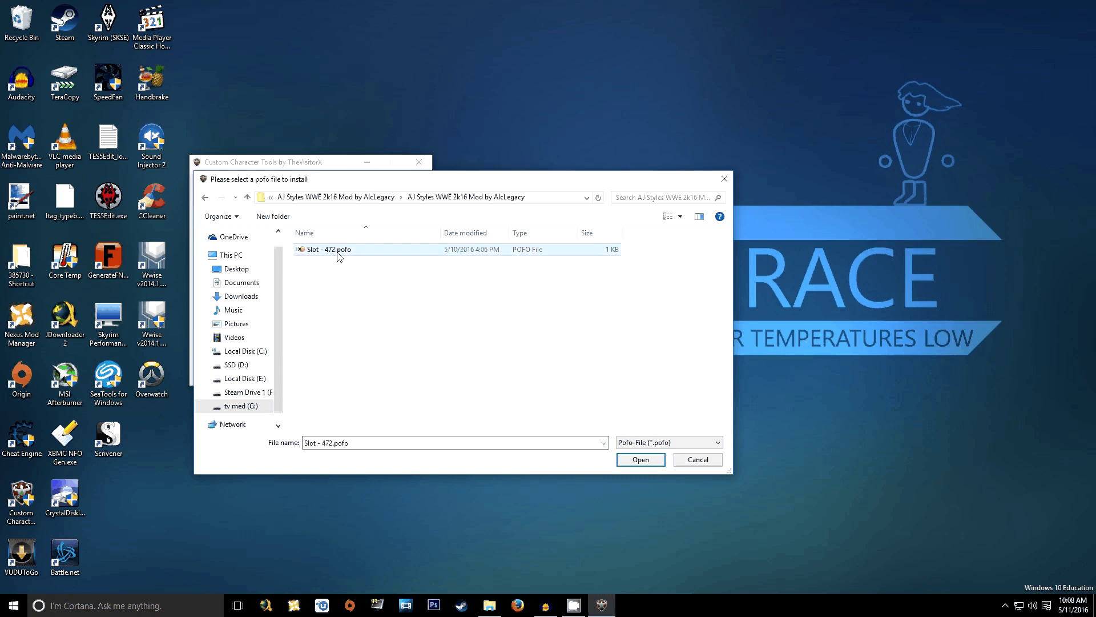
double_click(339, 256)
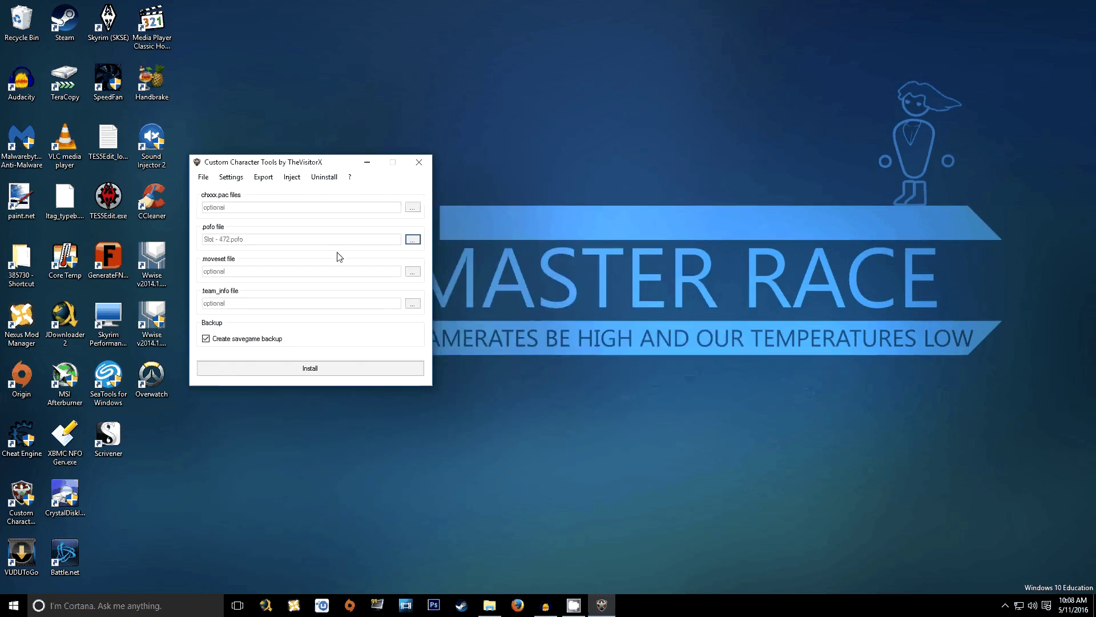
Step: Load Slot - 460.moveset as the tool's .moveset file
click(411, 271)
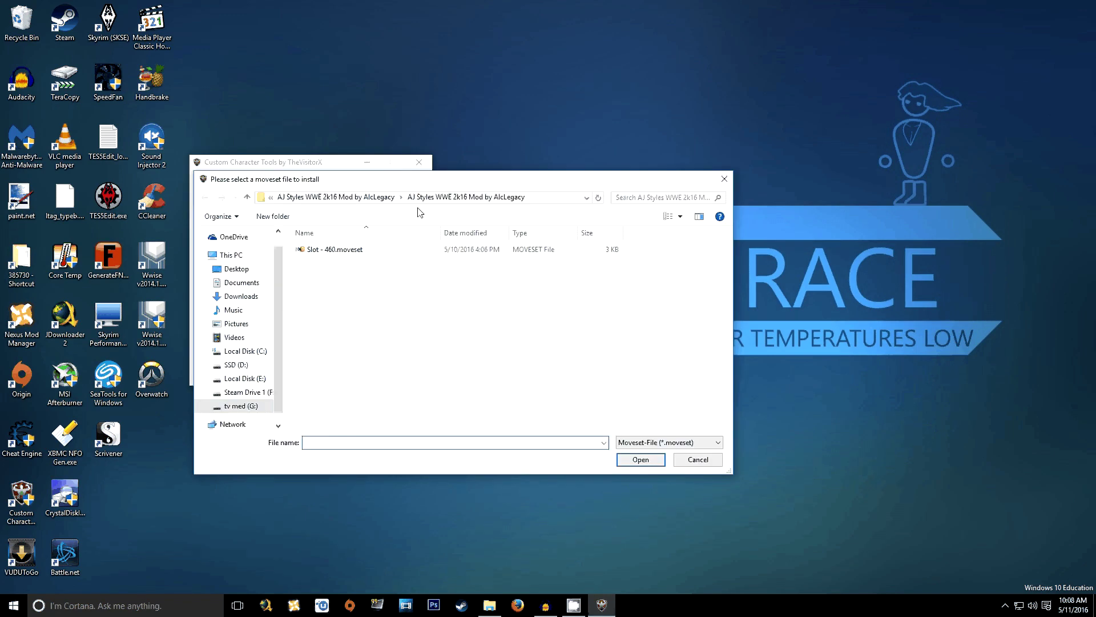
click(333, 256)
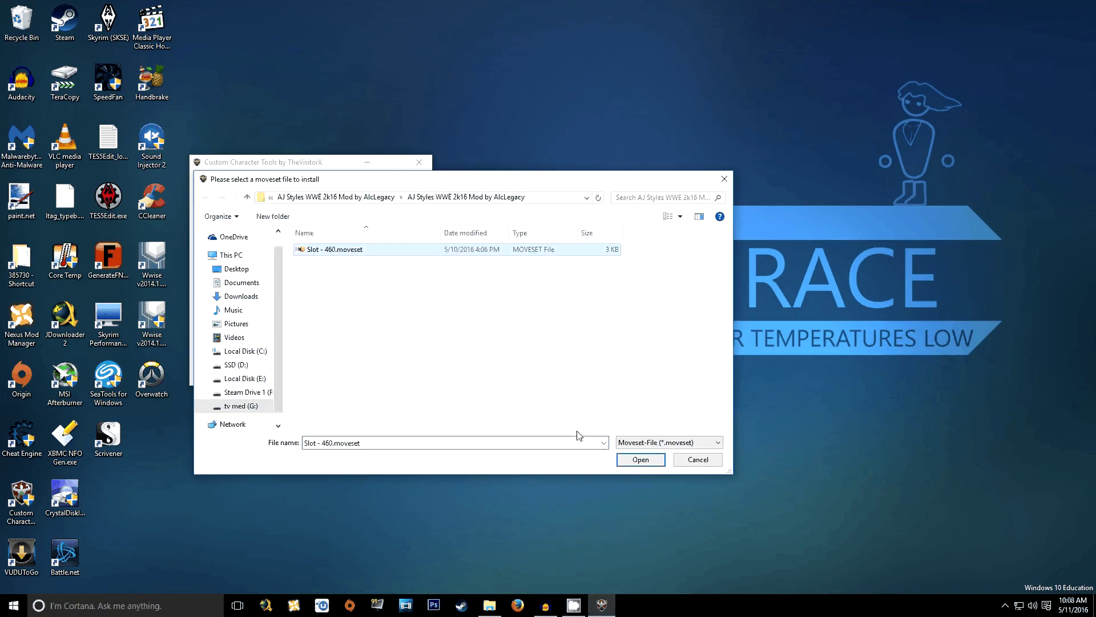
click(646, 459)
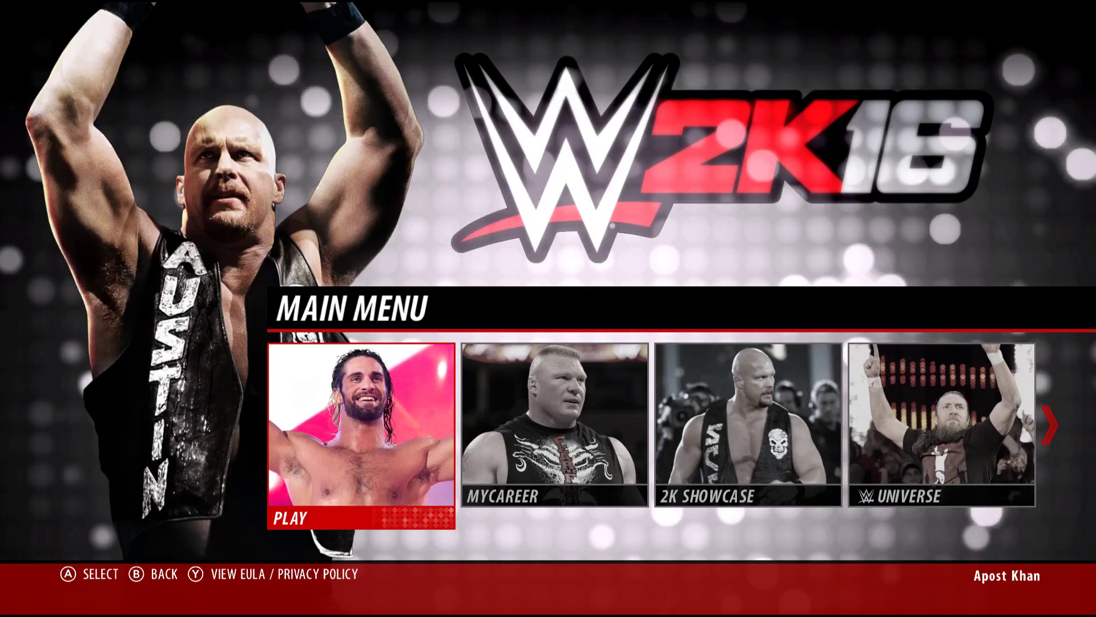
Step: Open Adam Rose for editing under My WWE > Edit Superstars
click(554, 436)
key(Right)
key(Right)
key(Right)
key(Right)
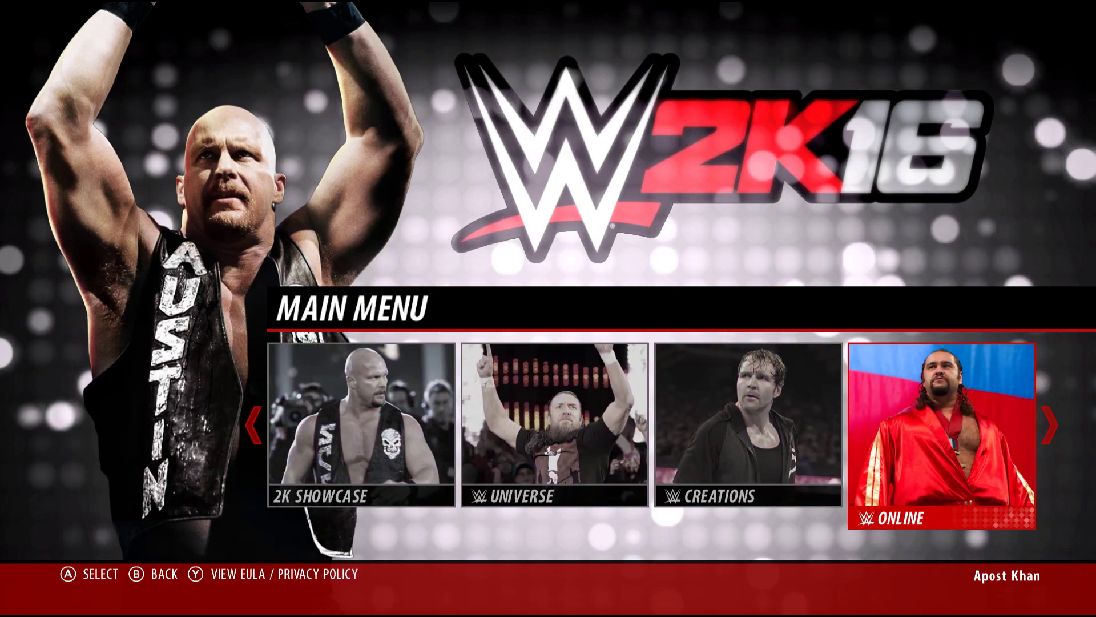
key(Right)
key(Return)
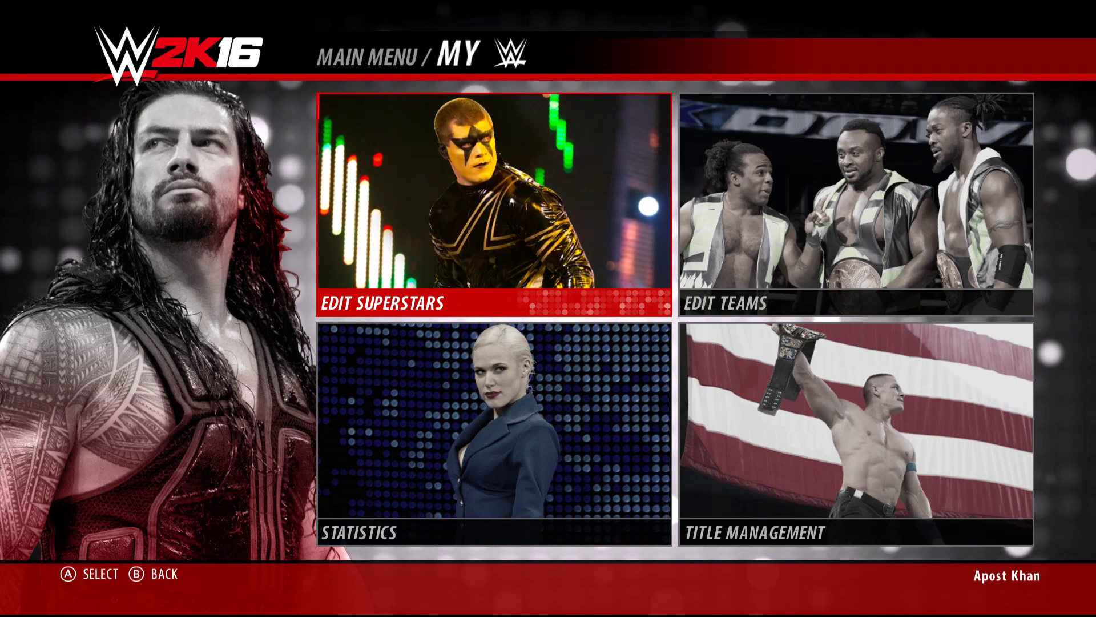
key(Return)
key(Down)
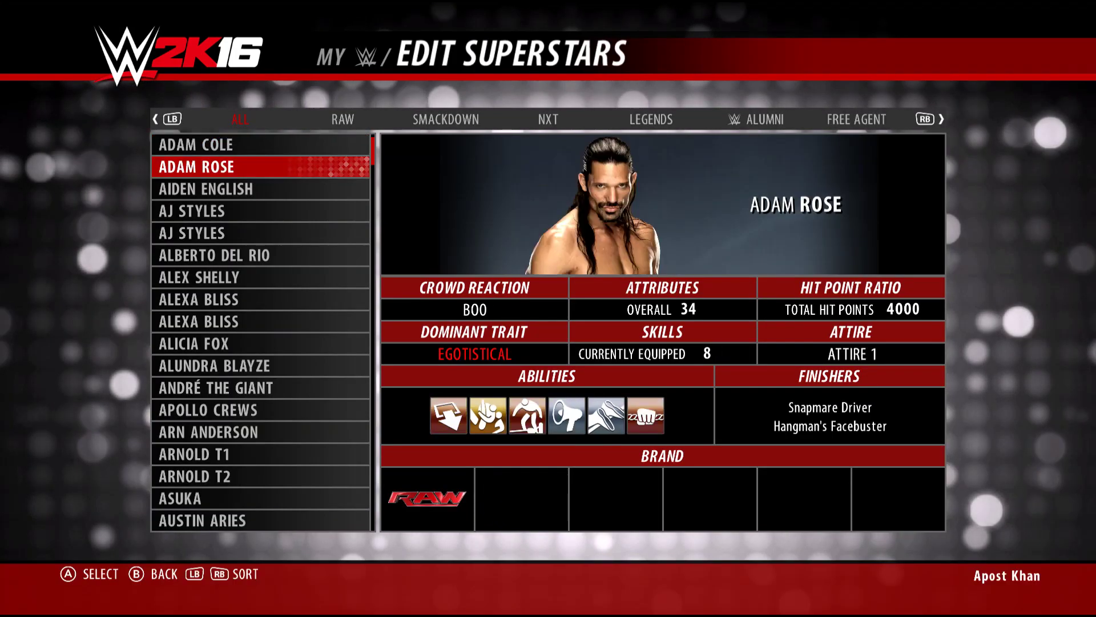
key(Return)
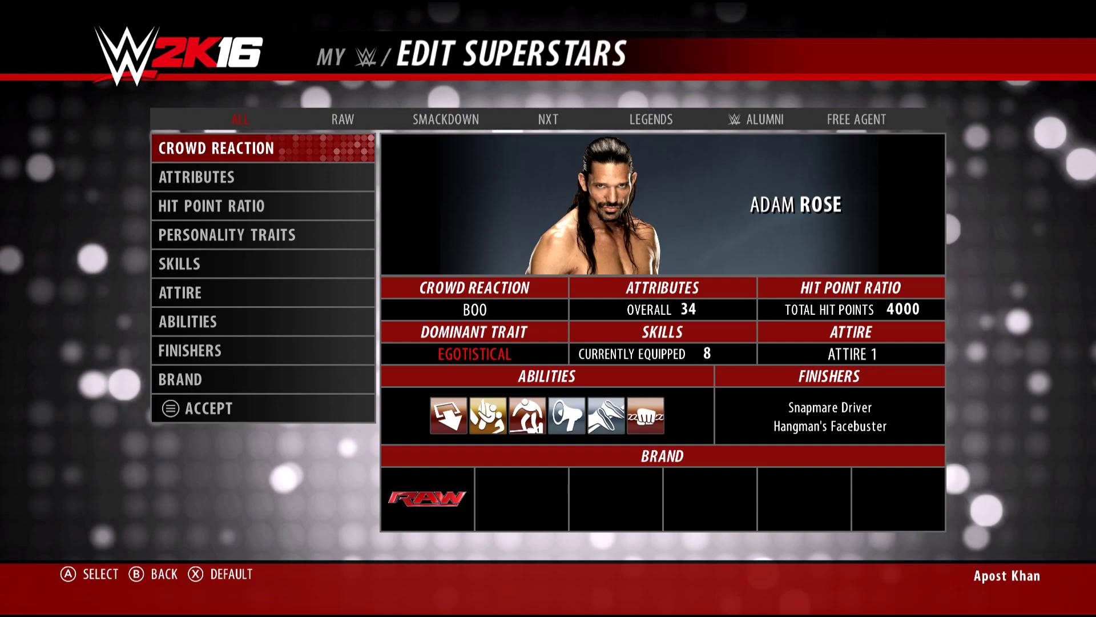
Step: Change Adam Rose's brand from RAW to SmackDown and accept the edits
key(Down)
key(Down)
key(Down)
key(Down)
key(Down)
key(Down)
key(Down)
key(Down)
key(Return)
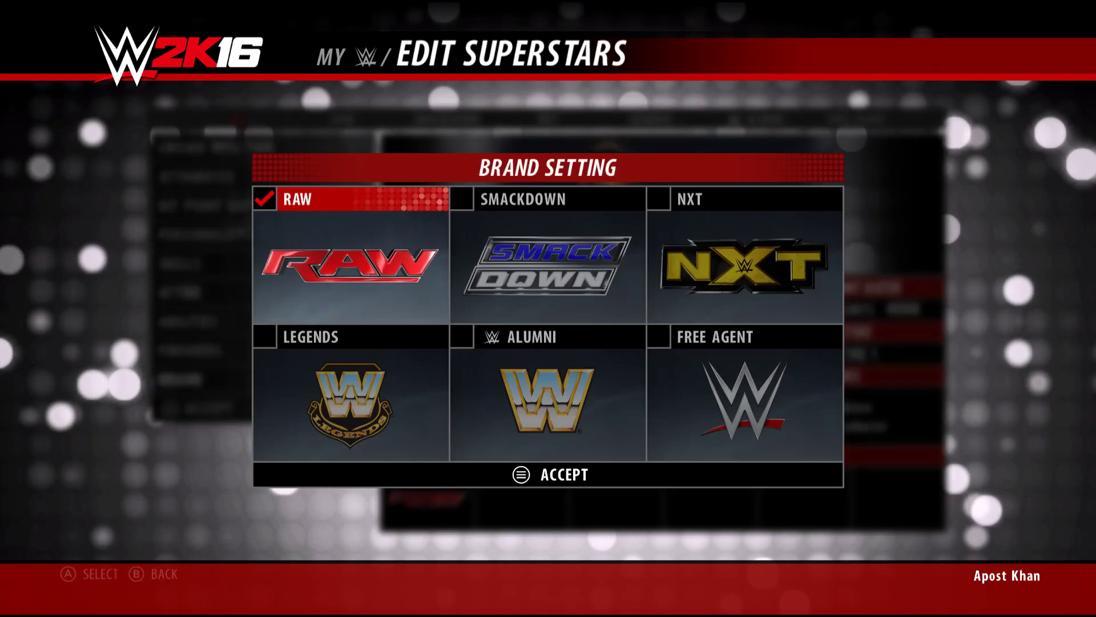
key(Right)
key(Return)
key(Left)
key(Down)
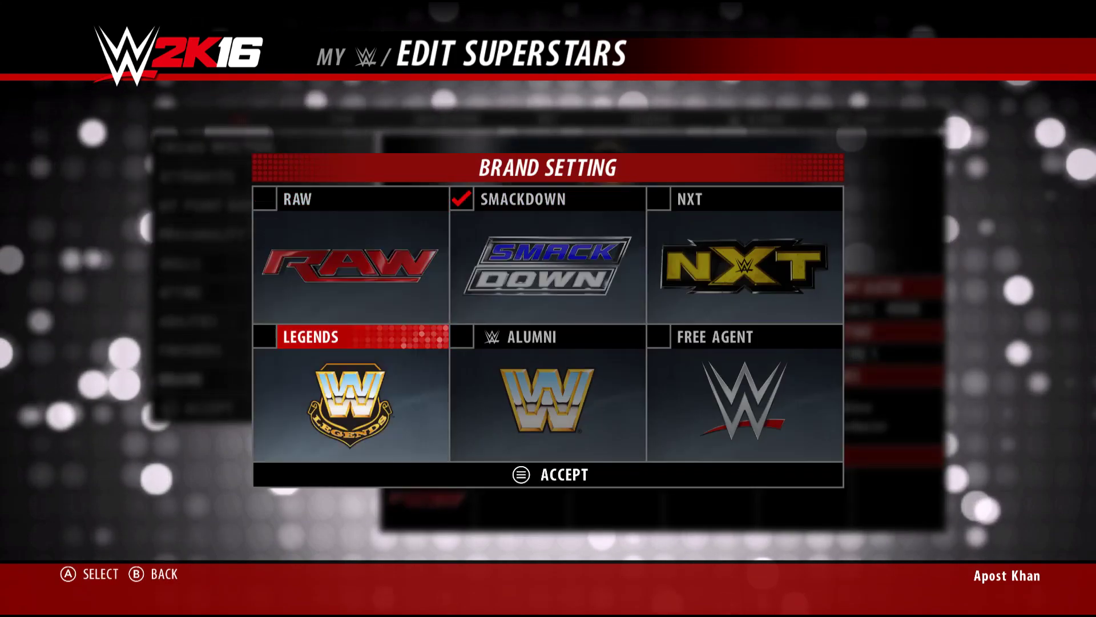
key(Down)
key(Down)
key(Up)
key(Return)
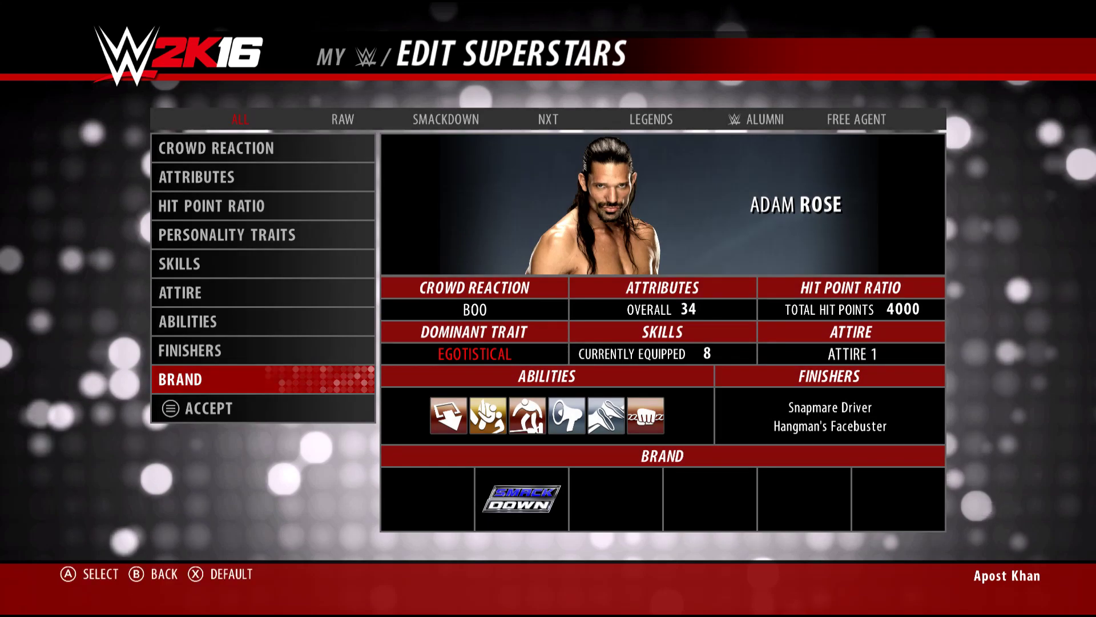
key(Down)
key(Return)
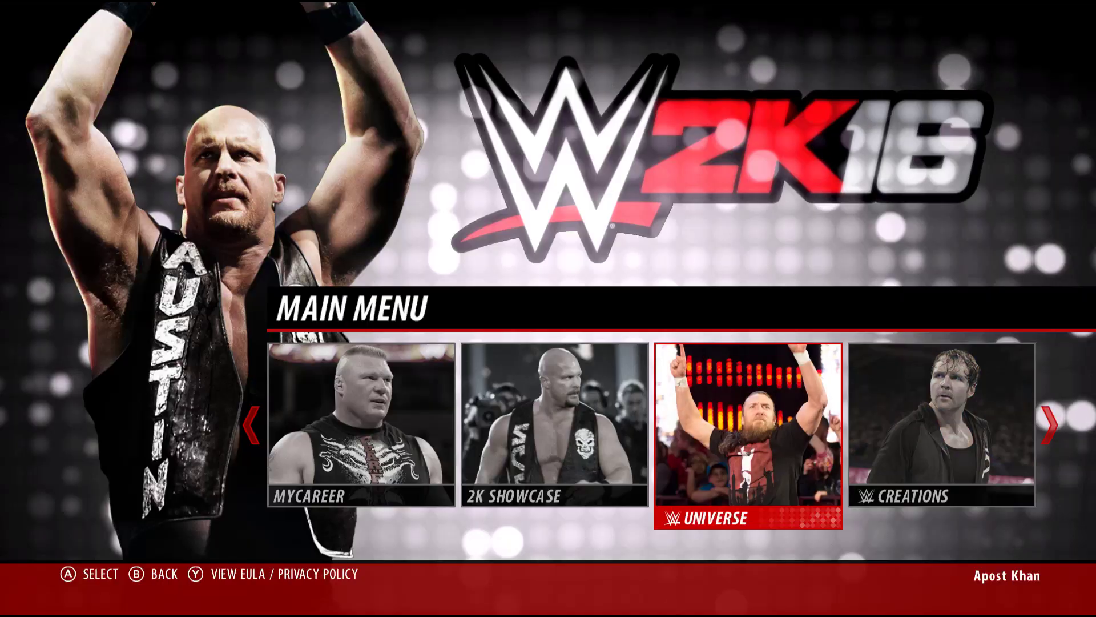
Step: Leave the finished AJ Styles test match and return to the main menu
key(Right)
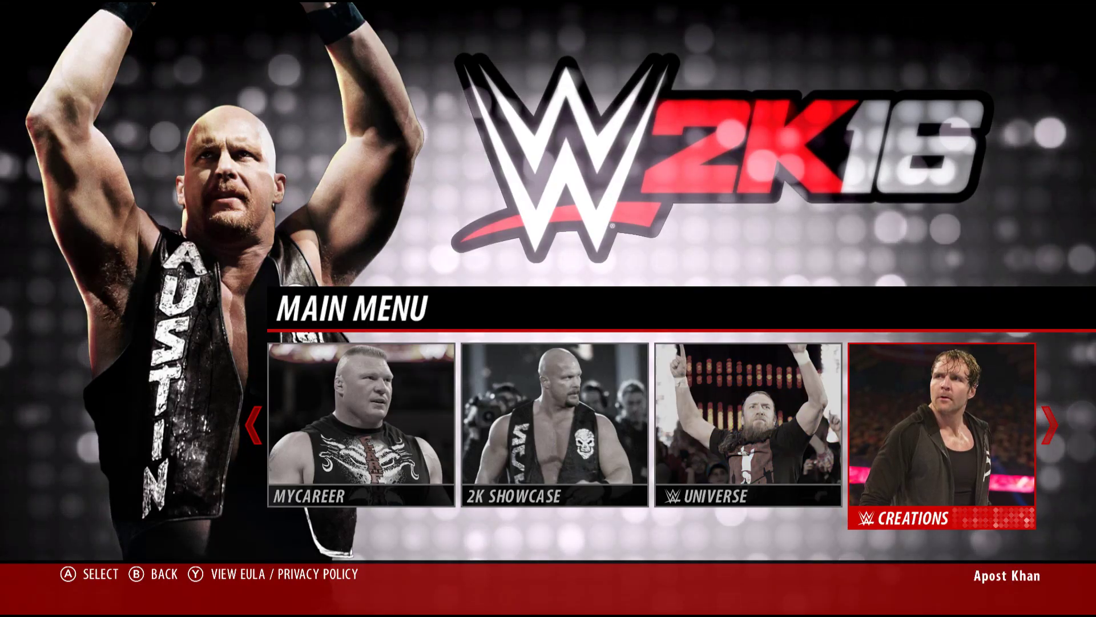
Step: Open the custom move-set editor and browse the Rope and Apron move situations
key(Return)
key(Right)
key(Return)
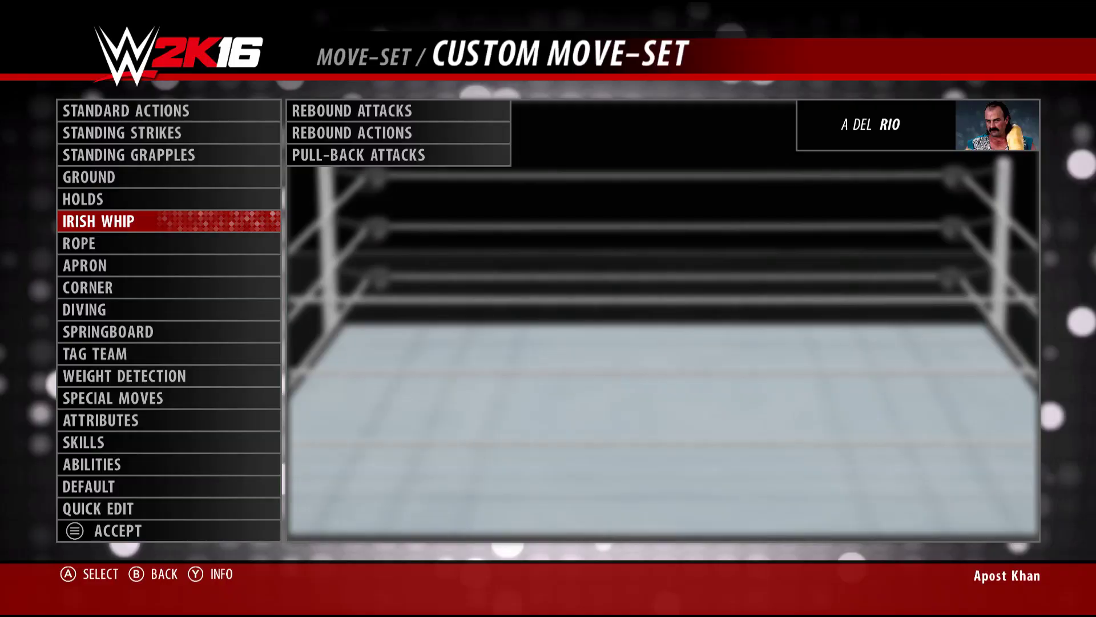
key(Escape)
key(Down)
key(Return)
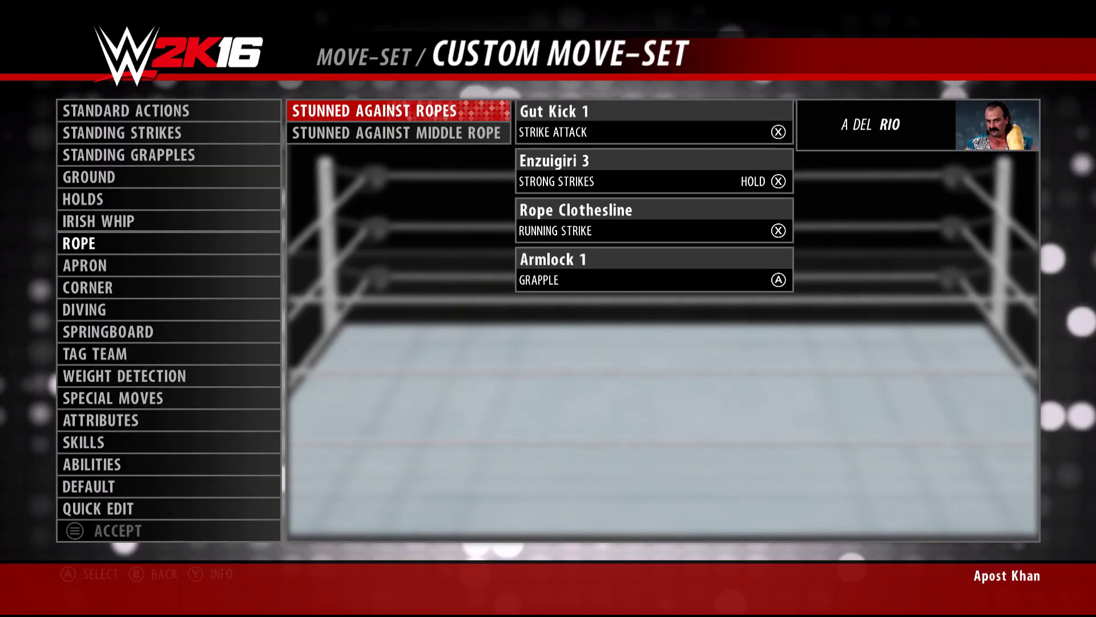
key(Down)
key(Escape)
key(Down)
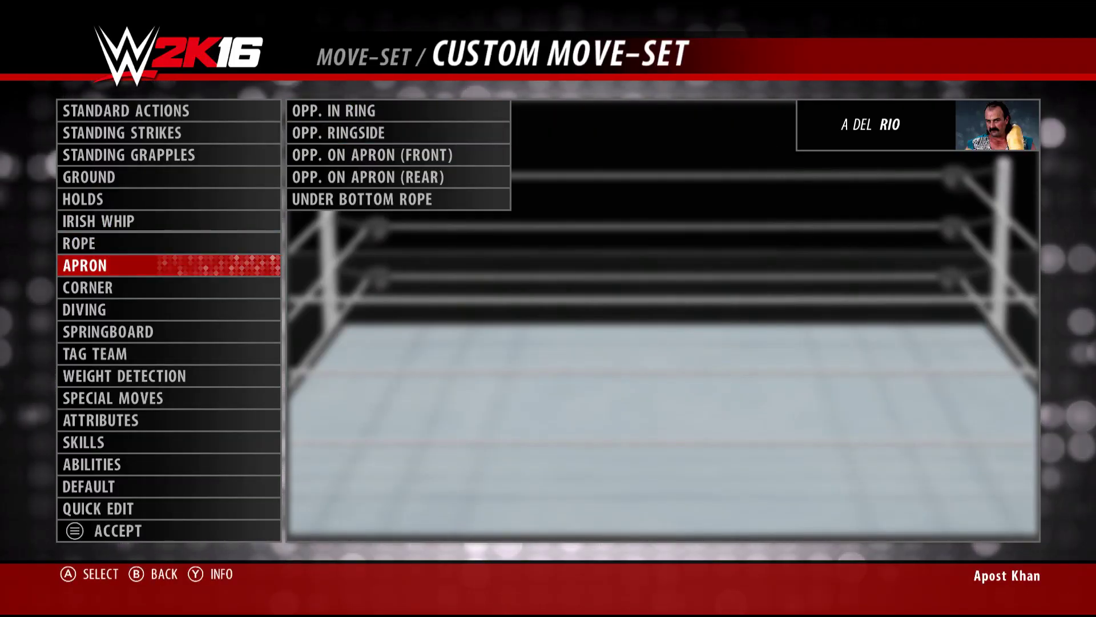
key(Return)
key(Down)
key(Down)
Step: Assign Corner Stomps 1 to the empty Corner > Seated move slot
key(Down)
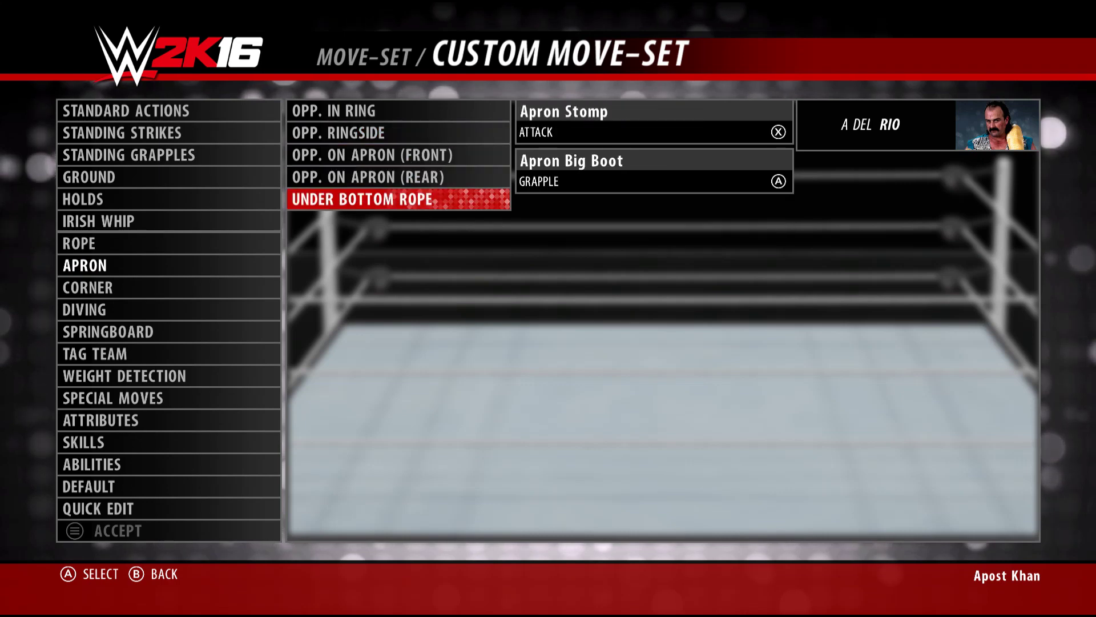
key(Escape)
key(Down)
key(Return)
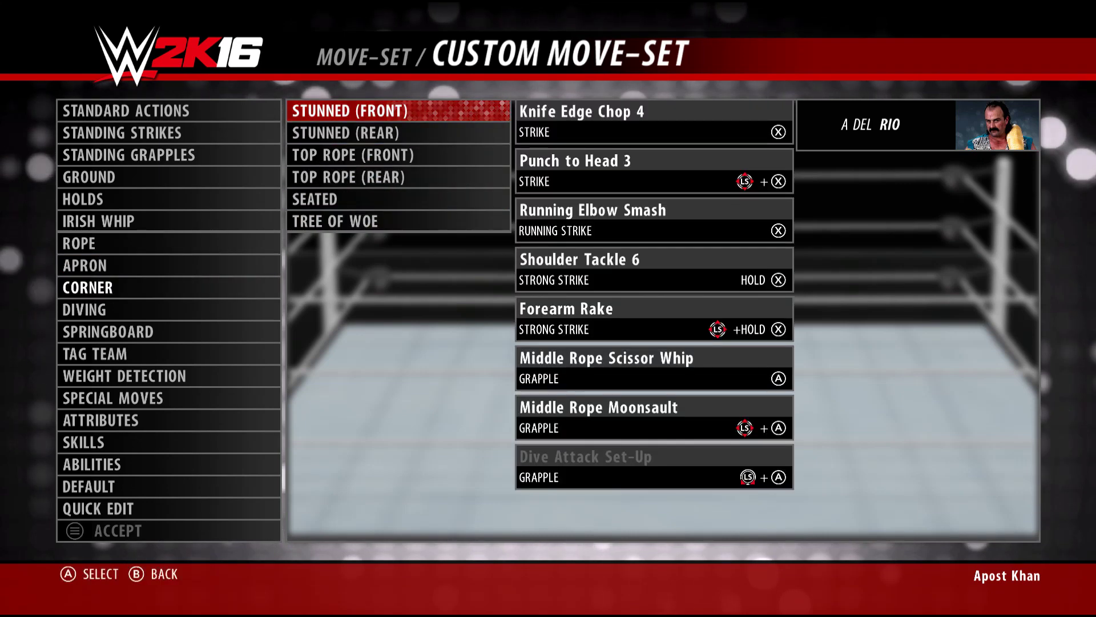
key(Down)
key(Down)
key(Down)
key(Down)
key(Down)
key(Return)
key(Down)
key(Up)
key(Return)
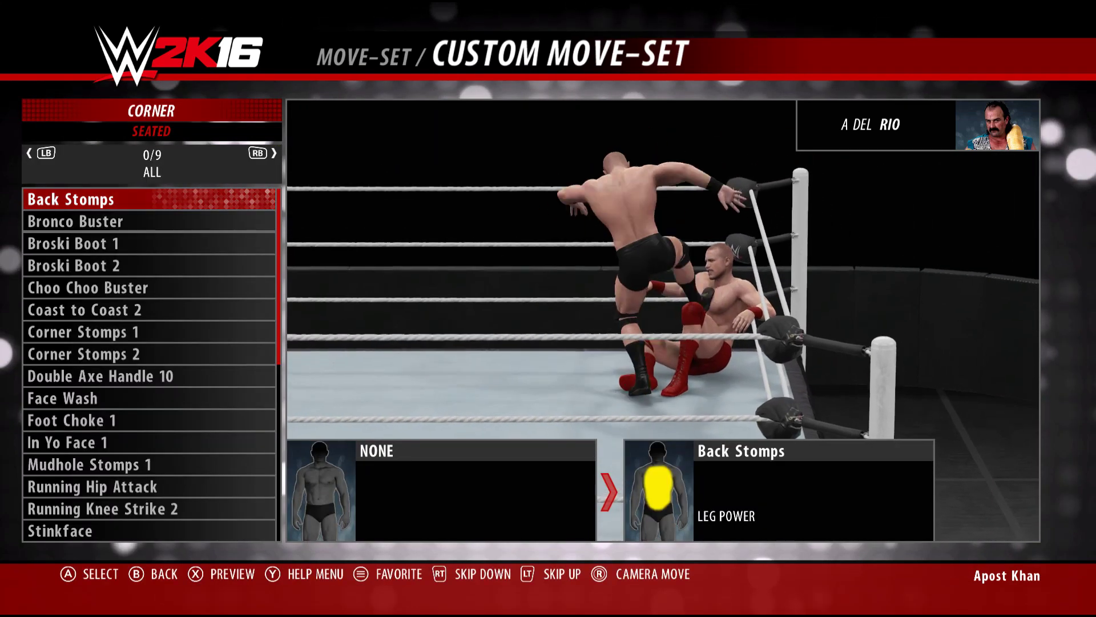
key(Down)
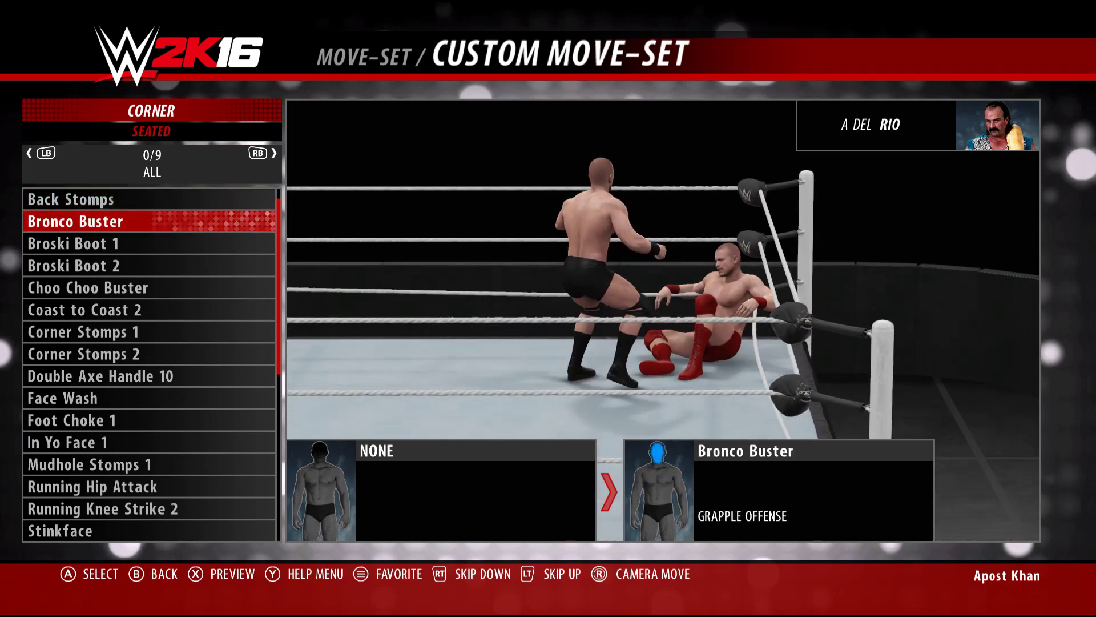
key(Down)
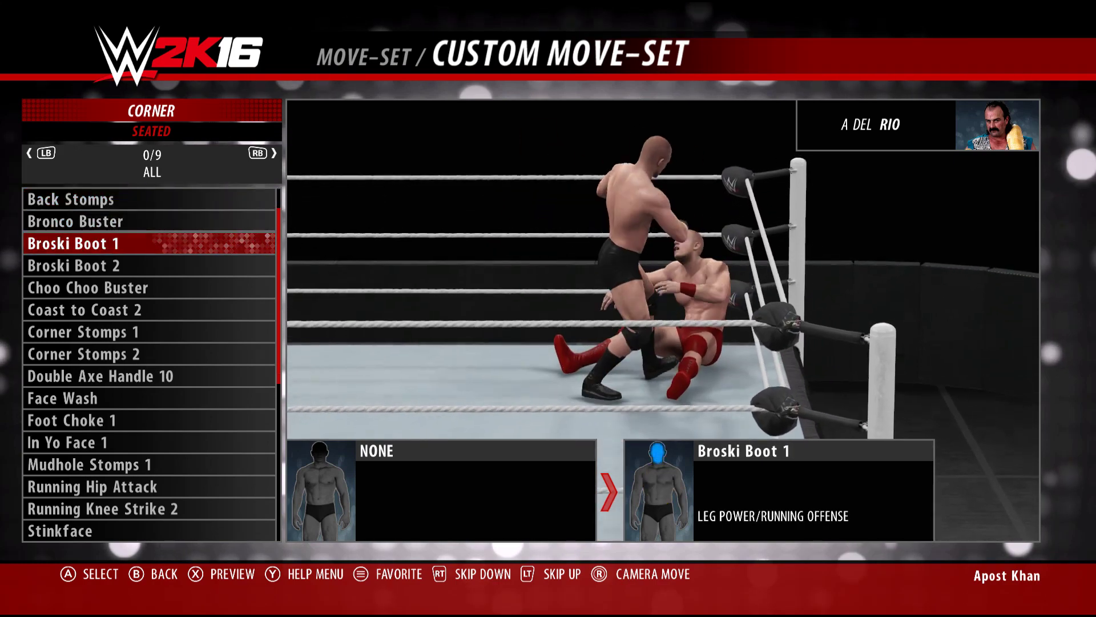
key(Down)
key(Down)
key(Down)
key(Down)
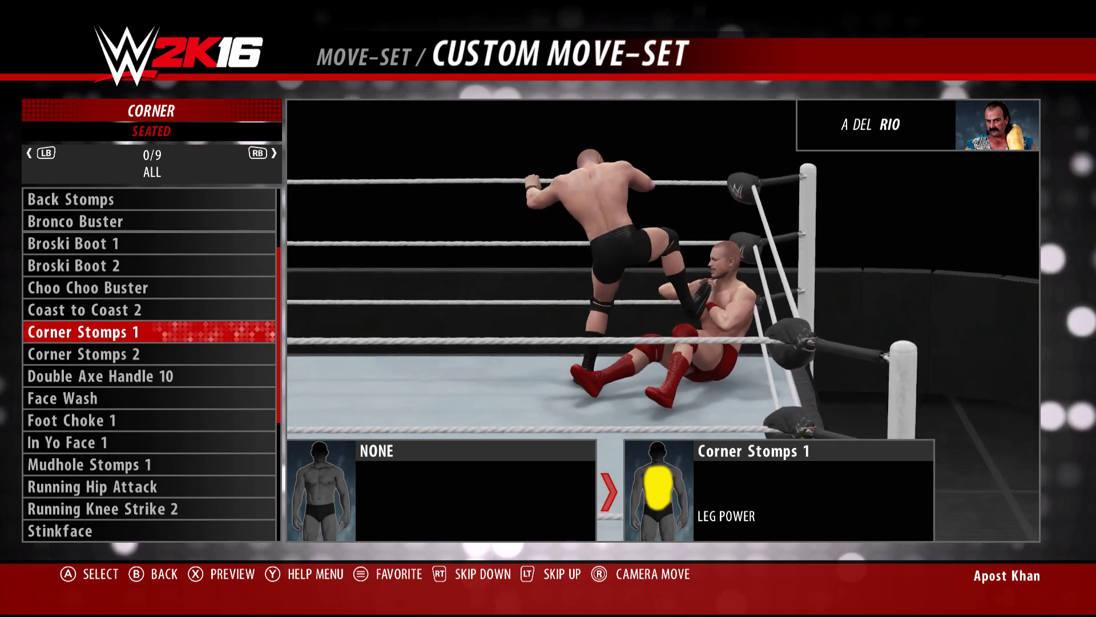
key(Return)
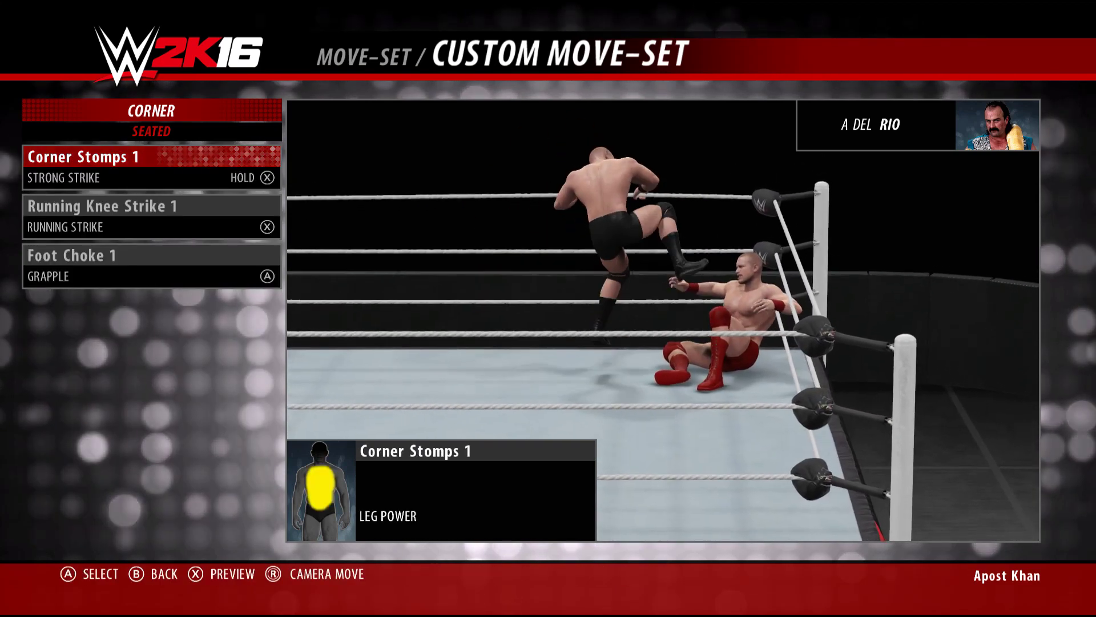
Step: Review the Tree of Woe, Diving, Springboard and Weight Detection move categories
key(Escape)
key(Down)
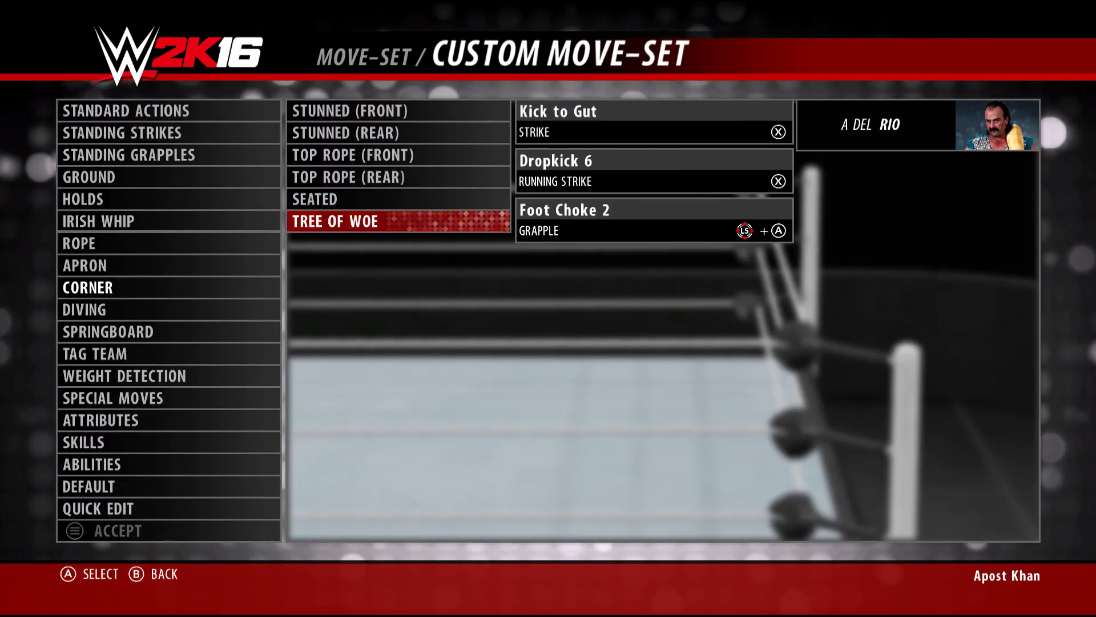
key(Escape)
key(Down)
key(Return)
key(Down)
key(Escape)
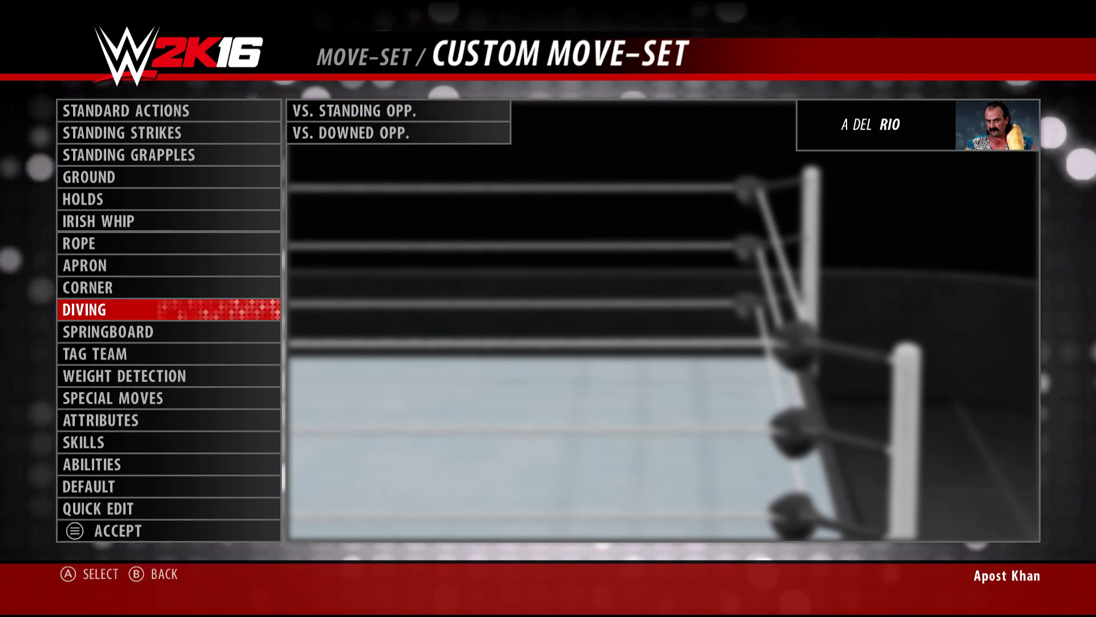
key(Down)
key(Return)
key(Down)
key(Down)
key(Escape)
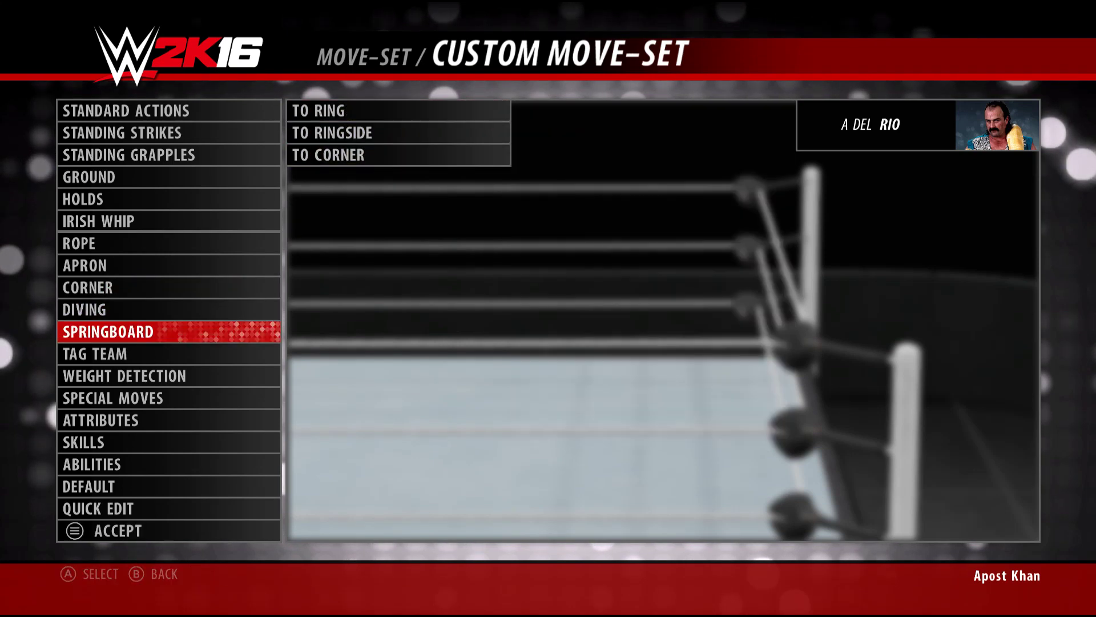
key(Down)
key(Down)
key(Return)
key(Down)
key(Down)
key(Down)
key(Down)
key(Down)
key(Down)
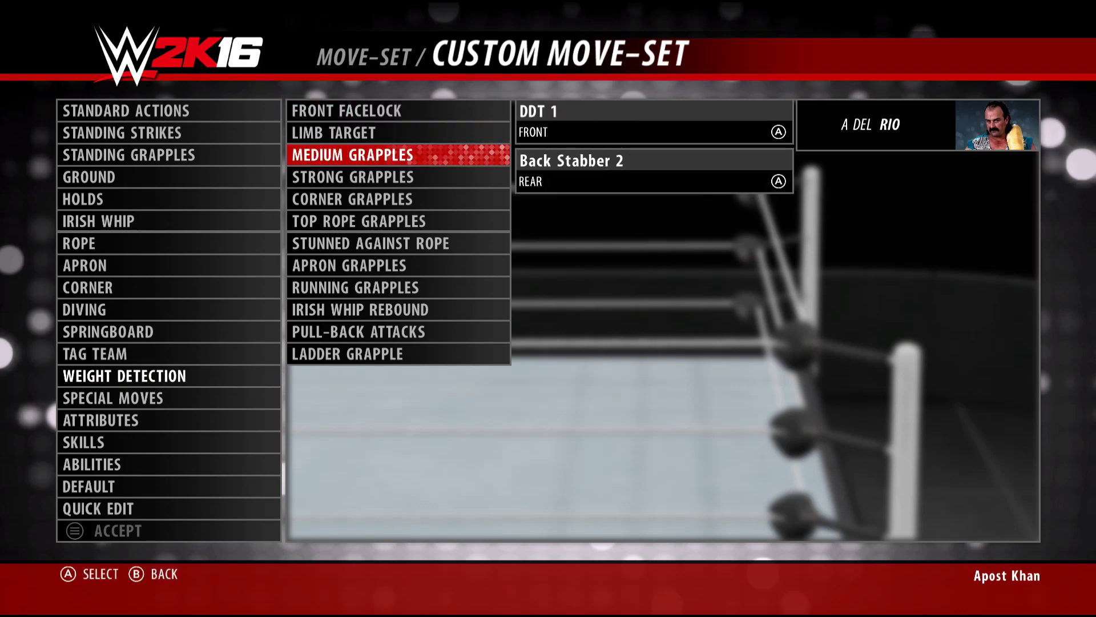
key(Down)
key(Down)
key(Down)
key(Down)
key(Down)
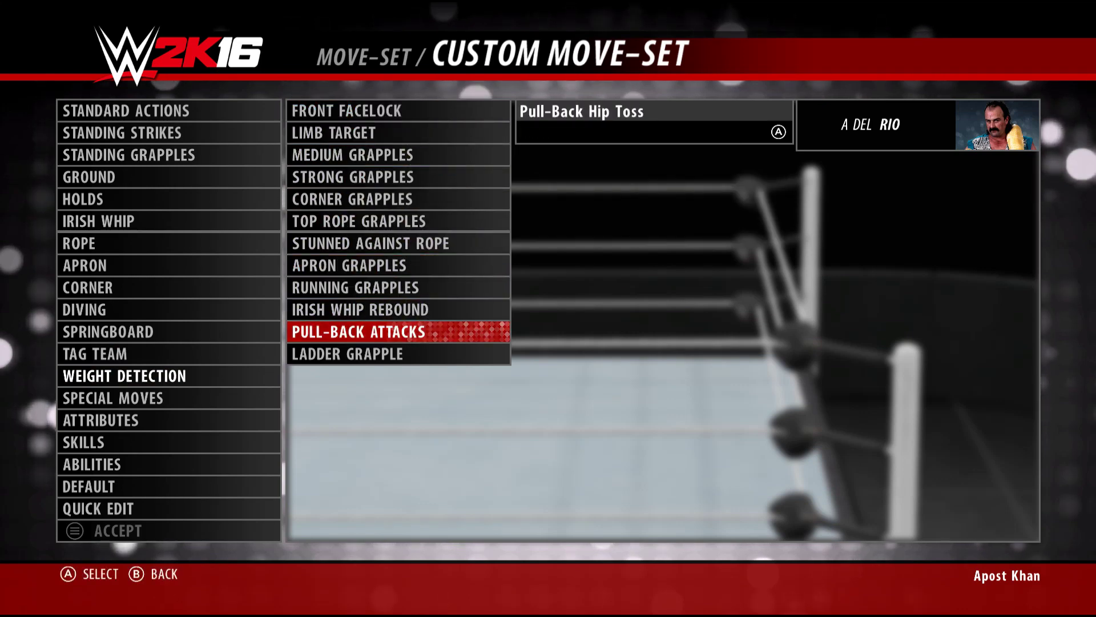
key(Escape)
key(Down)
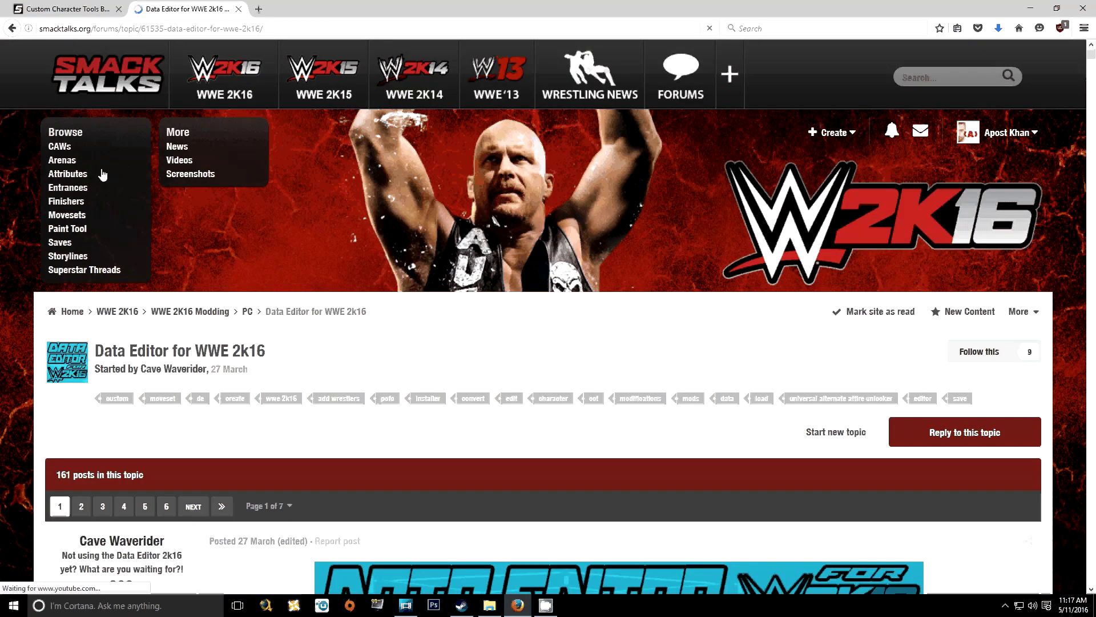
Step: Download Data Editor 2k16.zip from the forum's MediaFire link
scroll(447, 328, down, 5)
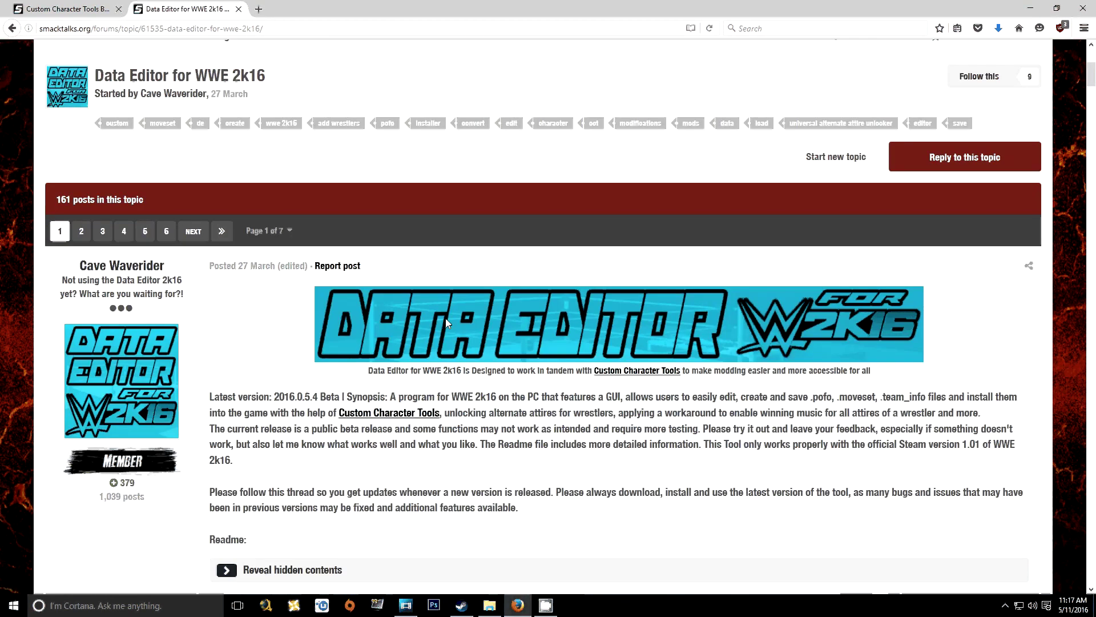
scroll(447, 323, down, 4)
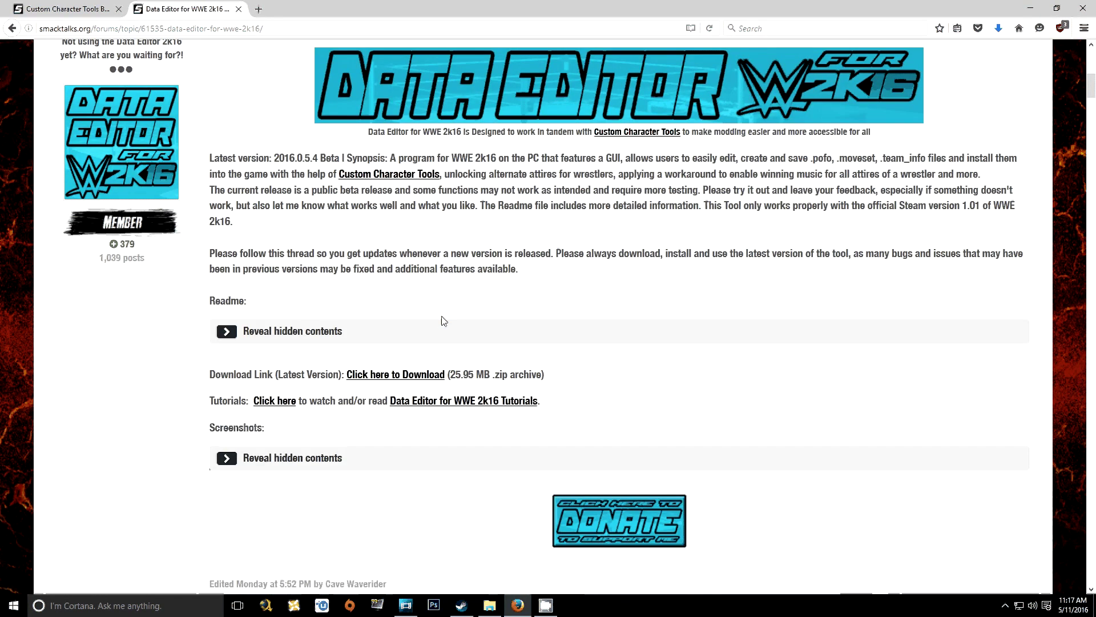
click(411, 381)
click(695, 140)
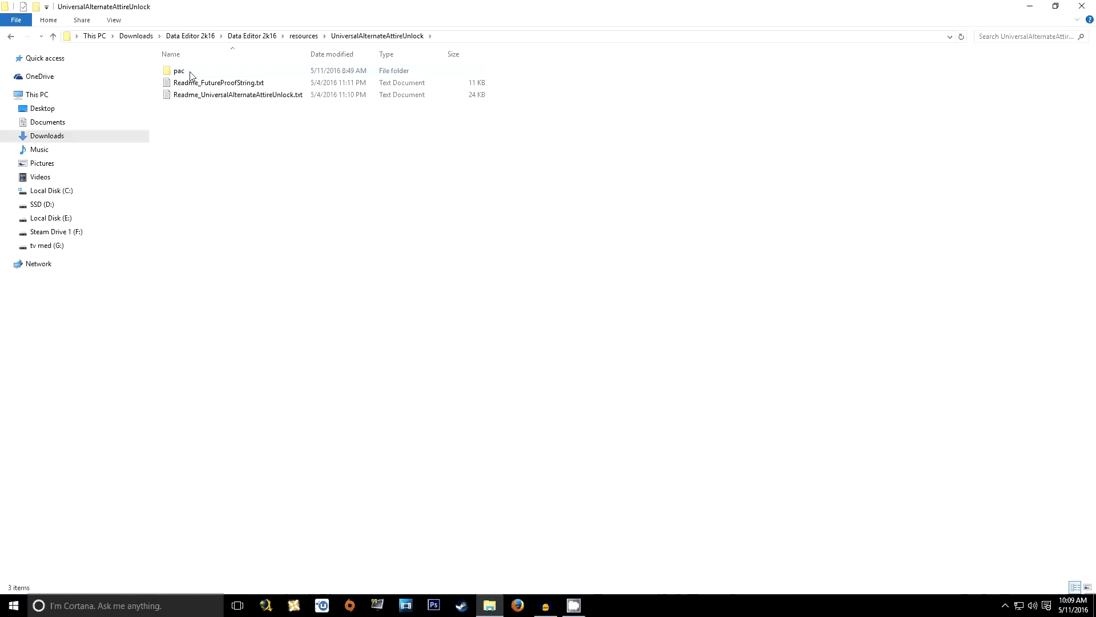
Step: Open the attire unlock's pac > string.pac in HxD and scroll through its bytes
double_click(189, 71)
double_click(182, 83)
scroll(599, 286, down, 20)
scroll(604, 280, down, 20)
scroll(580, 307, down, 20)
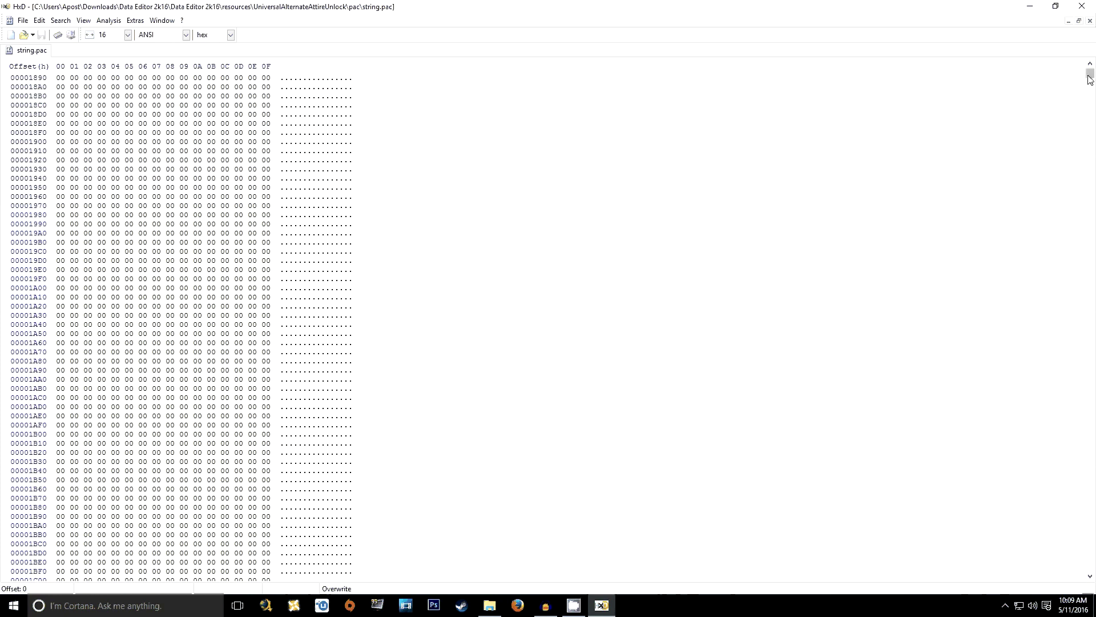
drag(1089, 80, 1091, 86)
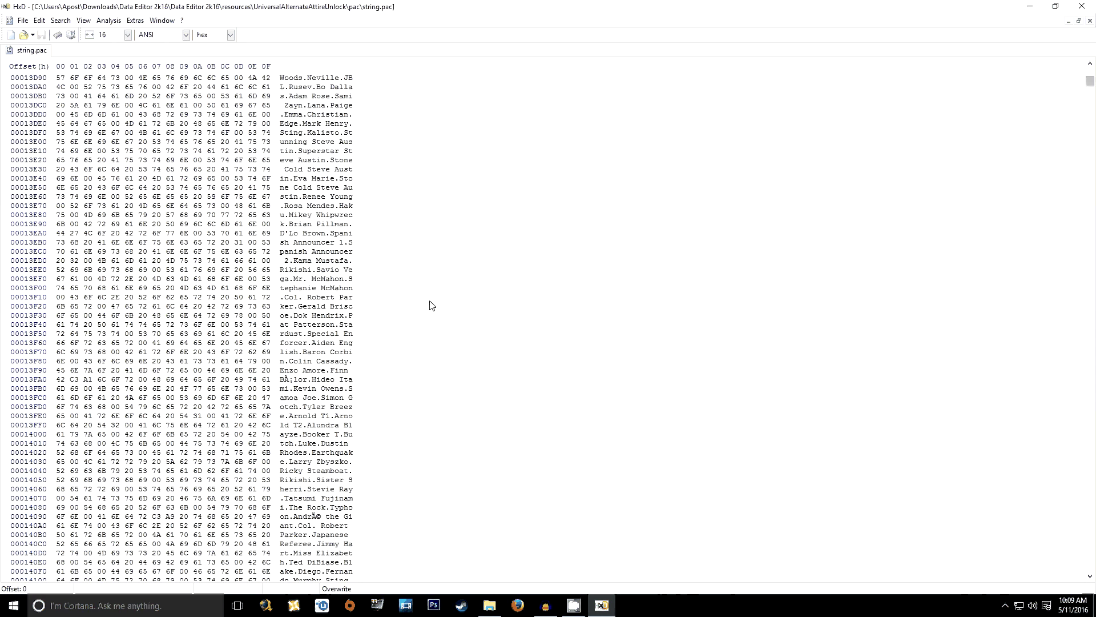
scroll(558, 304, down, 4)
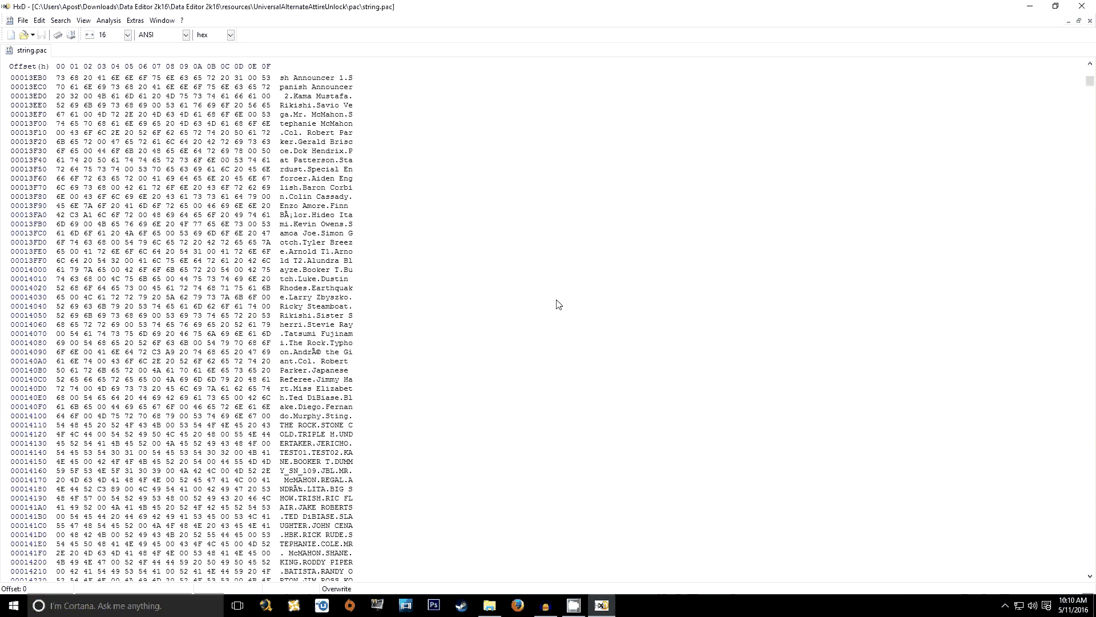
scroll(557, 304, down, 3)
scroll(557, 303, down, 3)
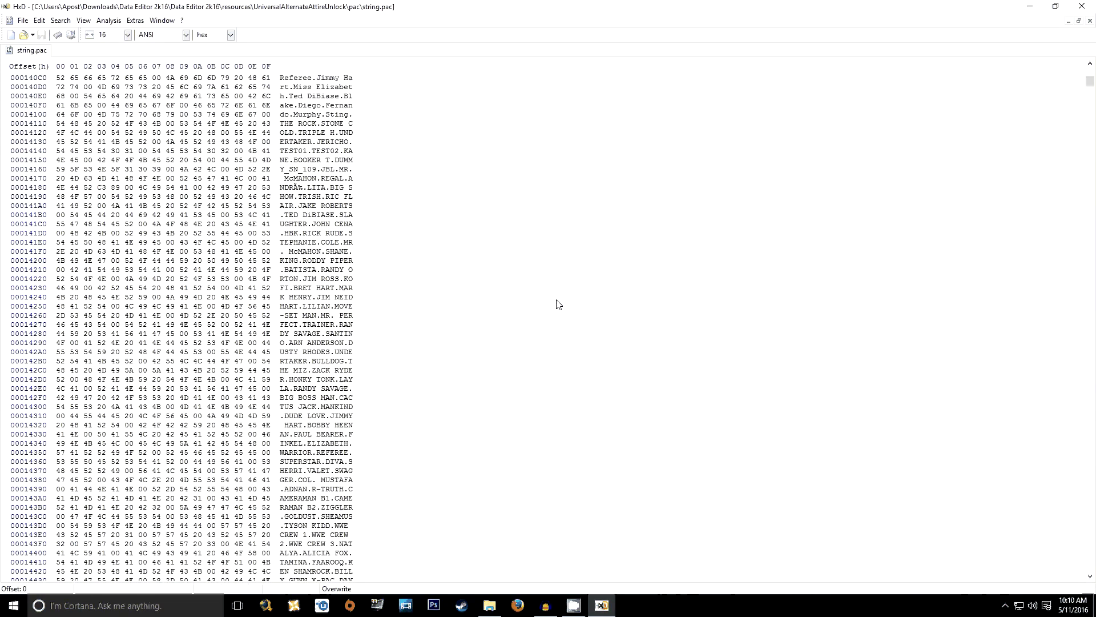
scroll(558, 304, down, 2)
scroll(560, 307, down, 2)
scroll(560, 307, down, 2)
scroll(559, 307, down, 6)
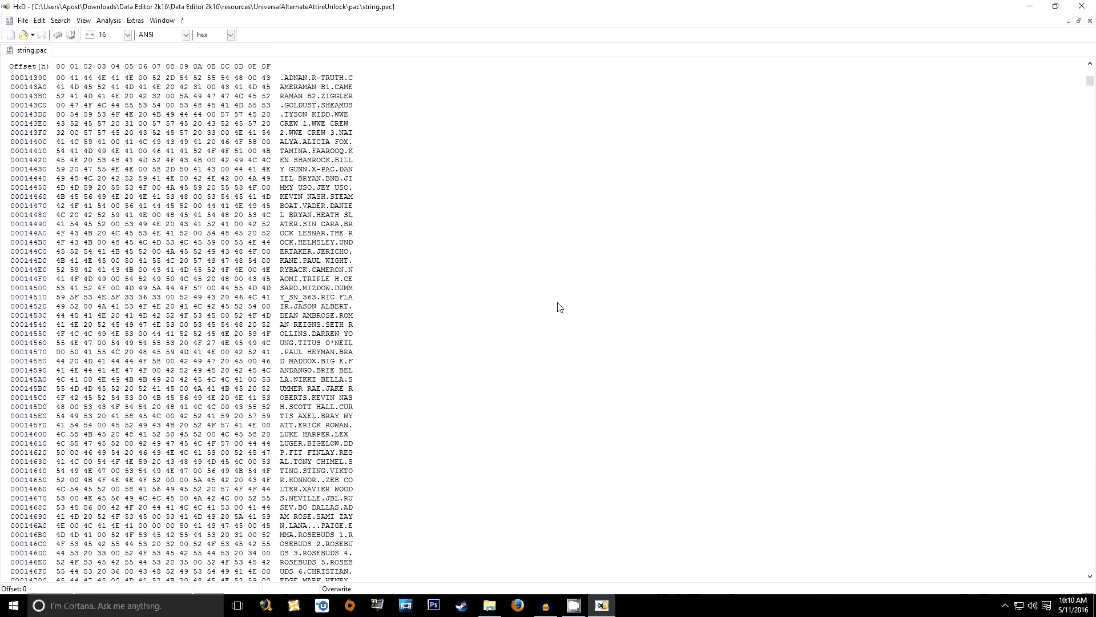
scroll(559, 307, down, 7)
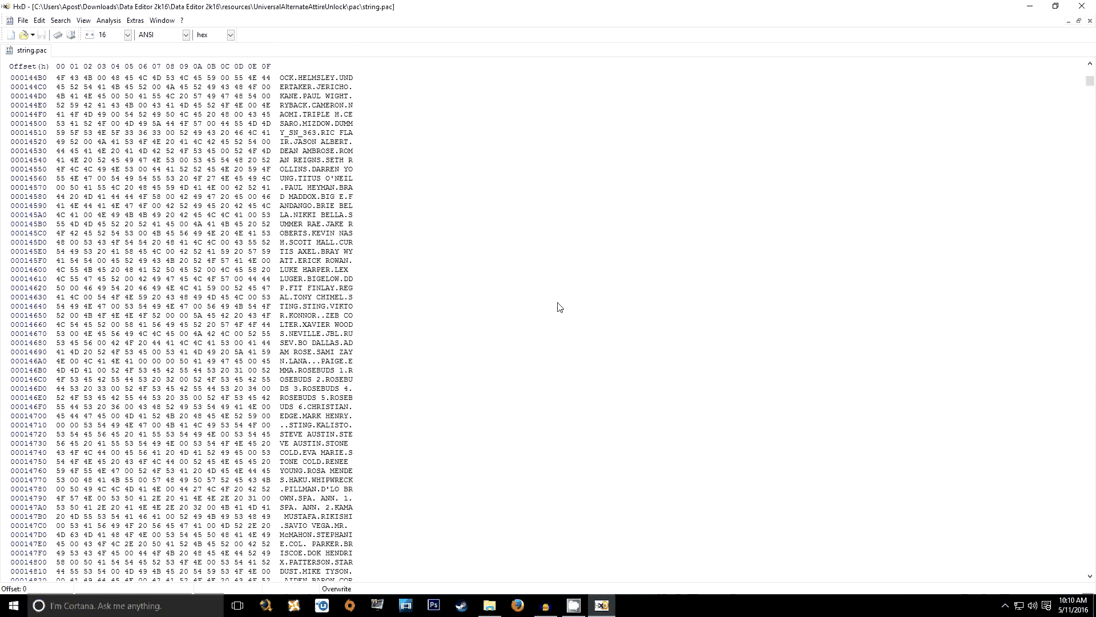
scroll(559, 307, down, 8)
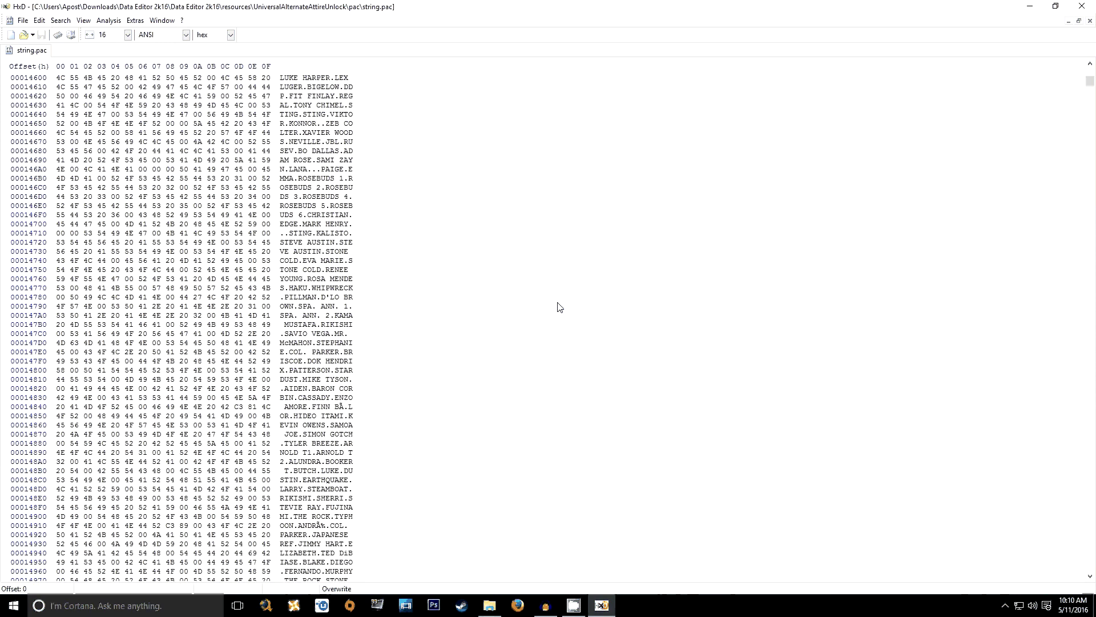
scroll(560, 307, down, 9)
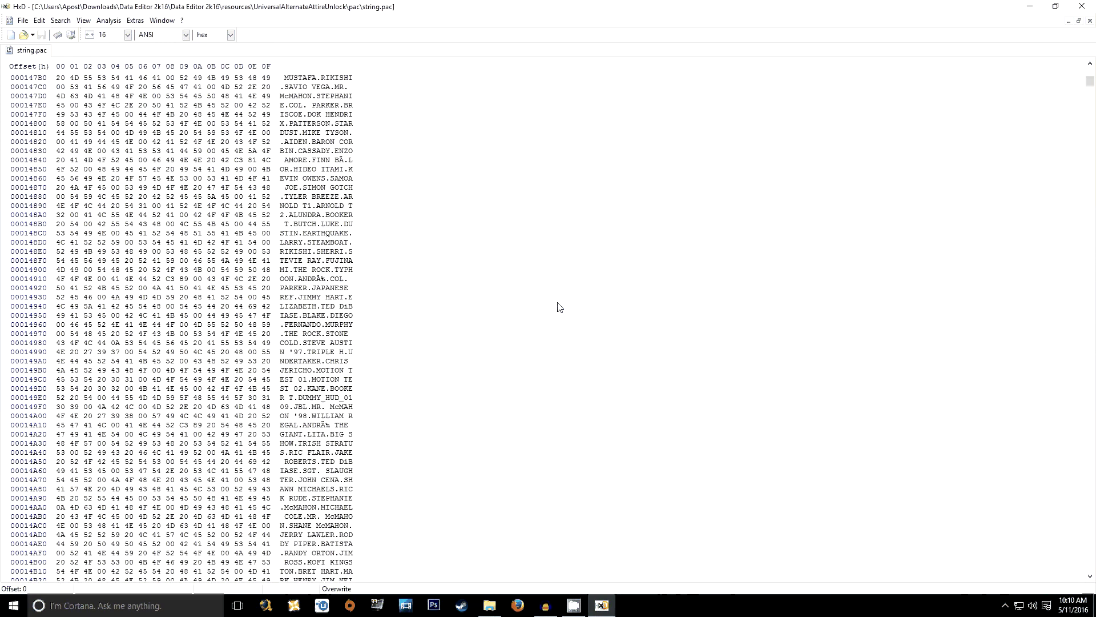
scroll(559, 307, down, 10)
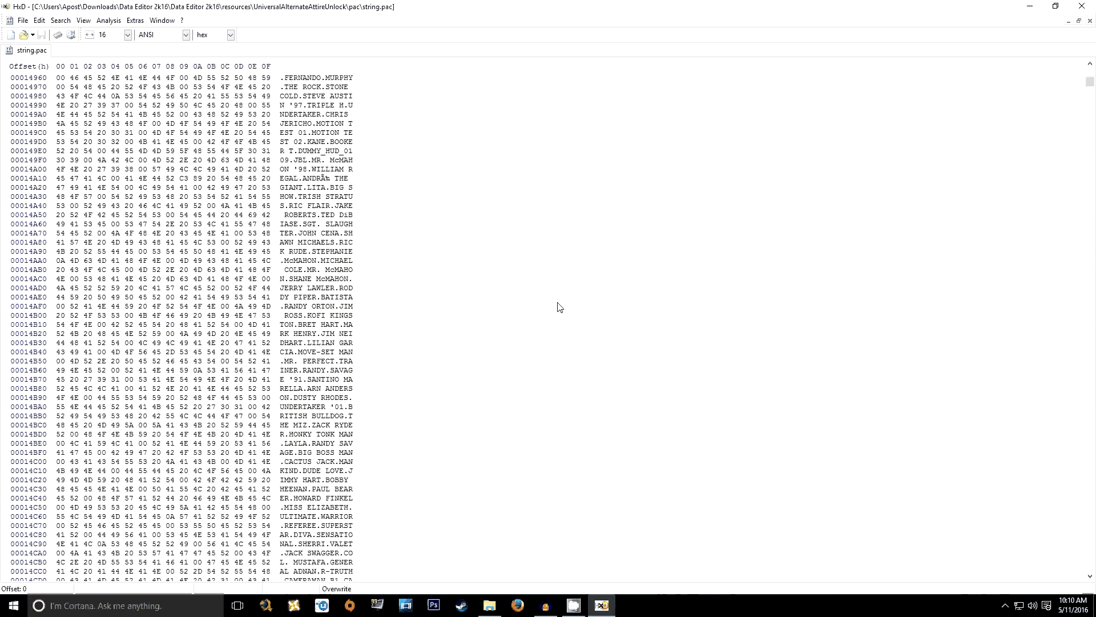
scroll(560, 308, down, 10)
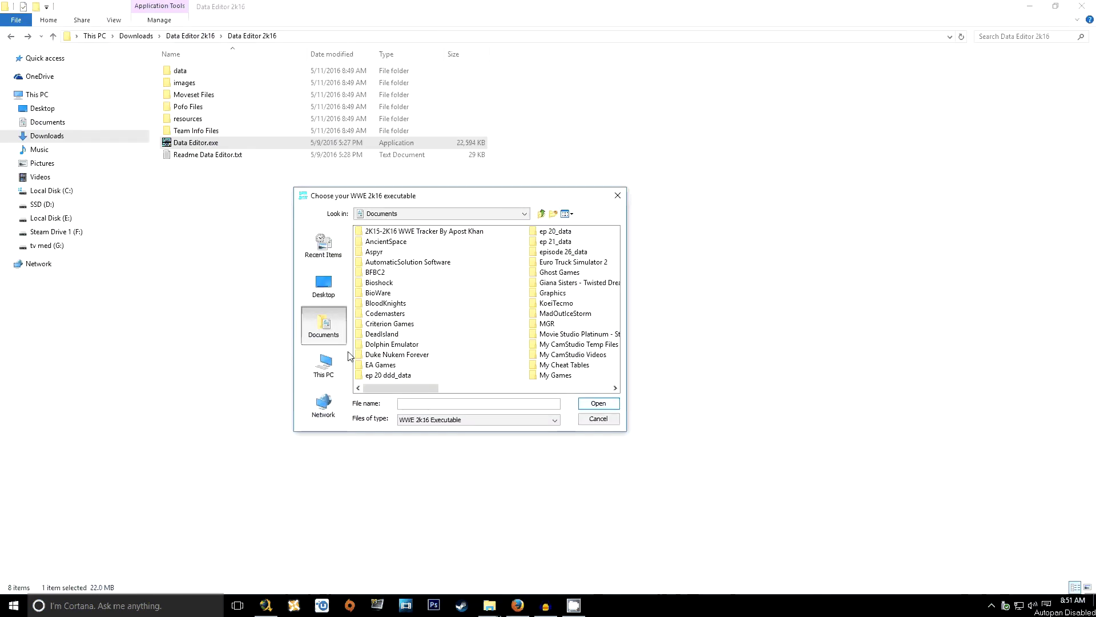
Step: Select F:\SteamLibrary4\steamapps\common\WWE2K16\WWE2K16.exe as the game executable
click(323, 366)
double_click(384, 324)
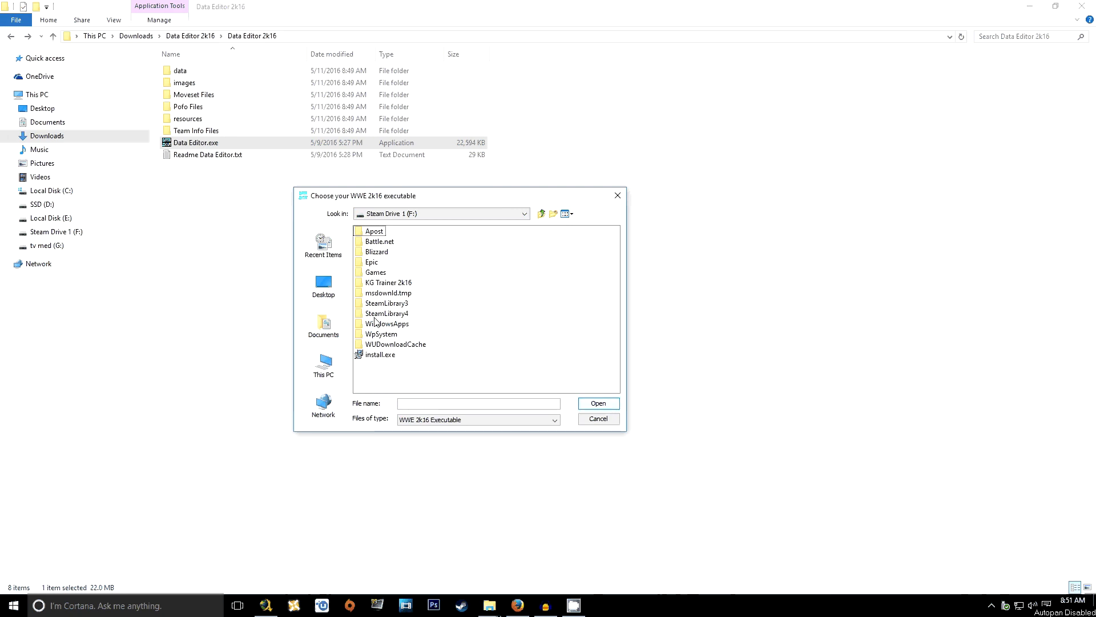
click(402, 315)
double_click(401, 315)
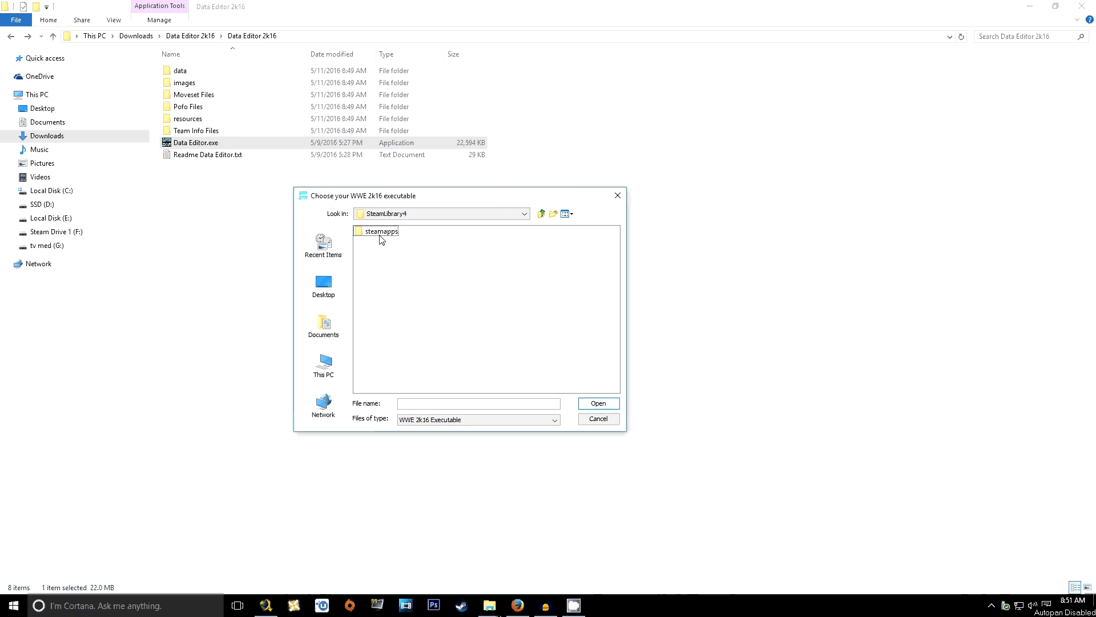
double_click(379, 233)
double_click(372, 233)
drag(384, 388, 542, 390)
double_click(523, 355)
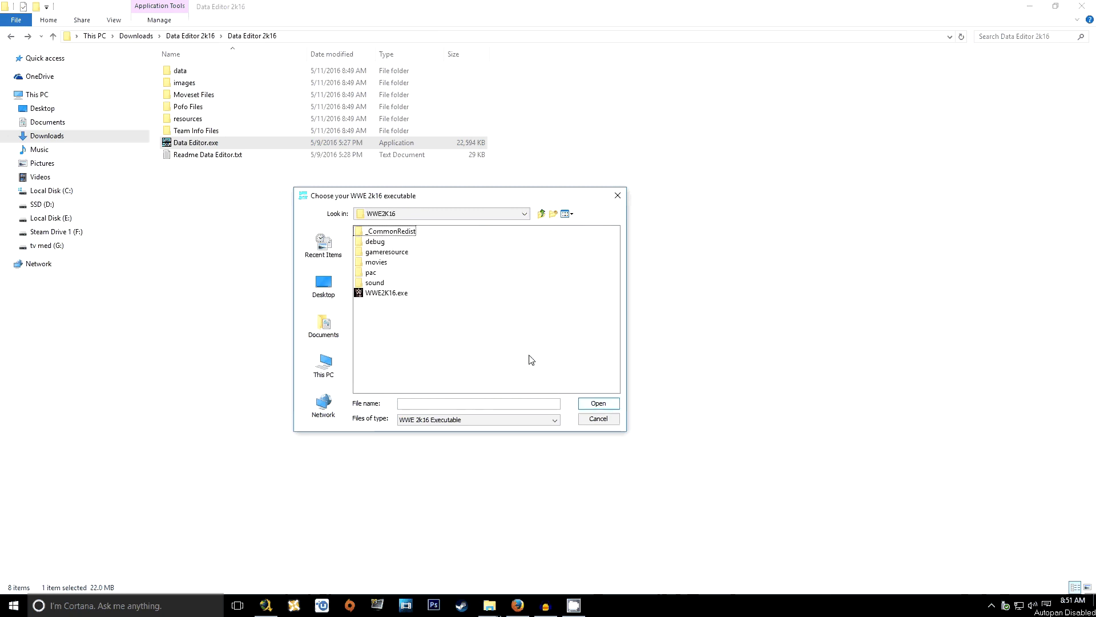
click(386, 293)
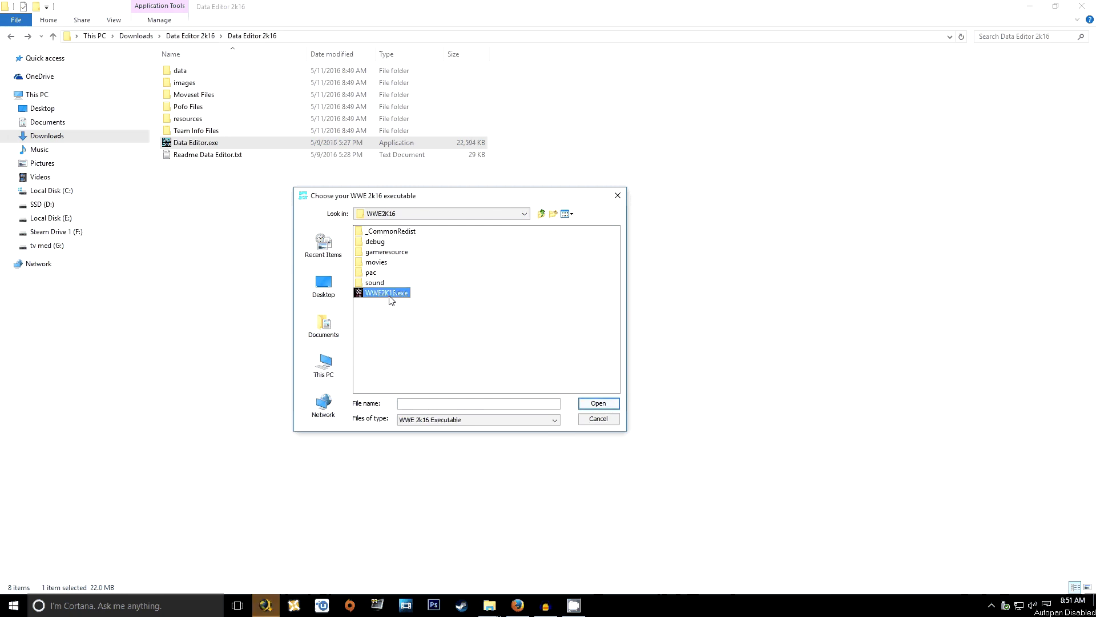
click(607, 404)
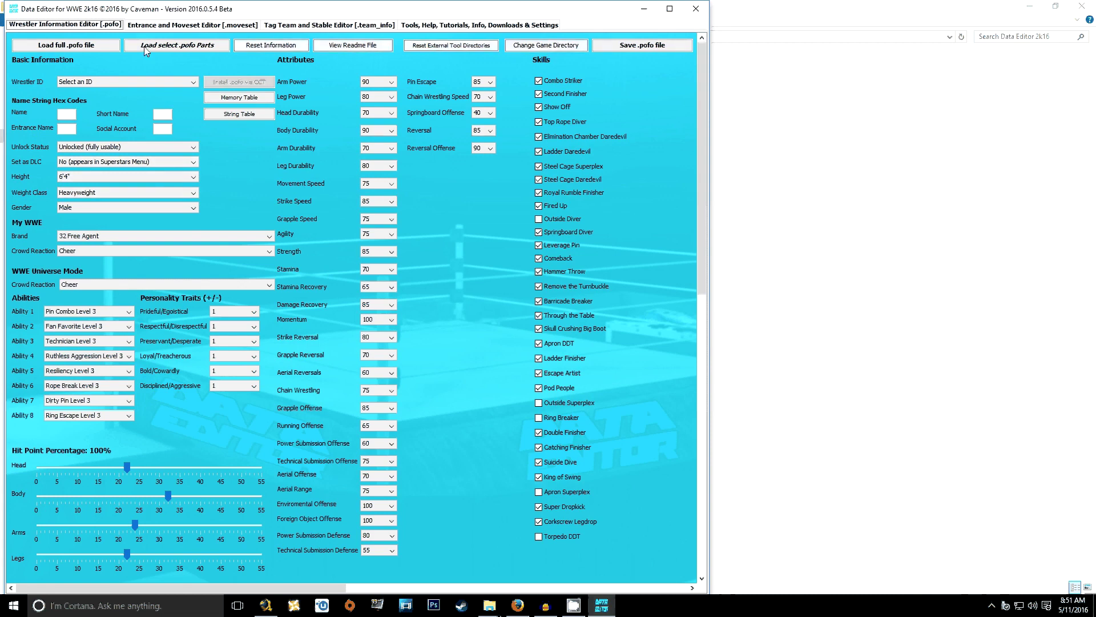
Step: Launch the Universal Alternate Attire Unlocker from the Tools, Help, Tutorials, Info, Downloads & Settings tab
click(421, 26)
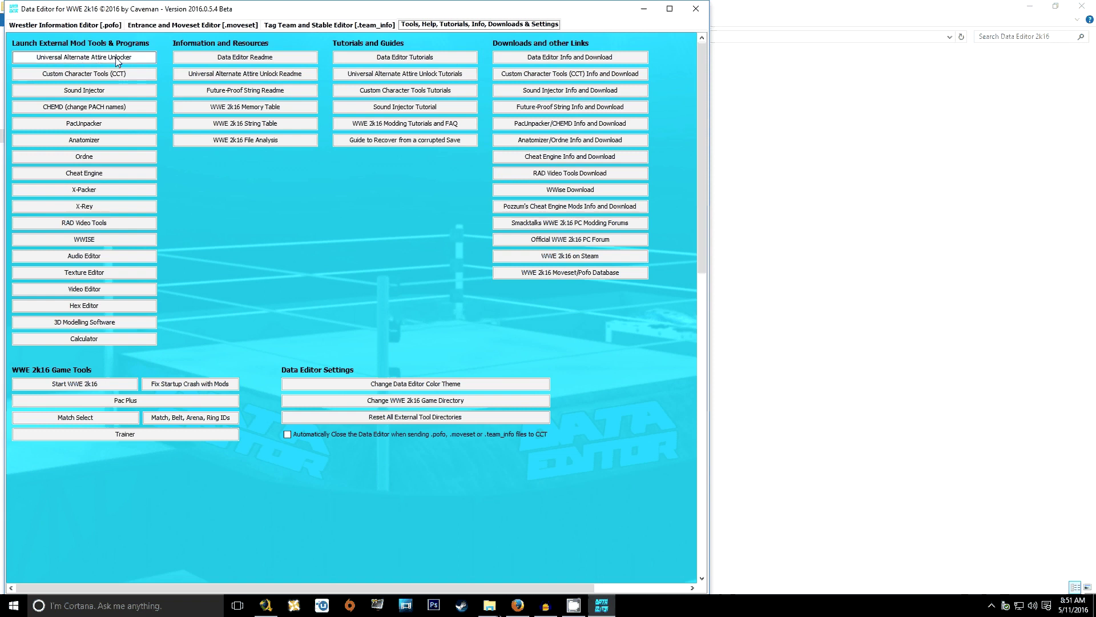
click(49, 58)
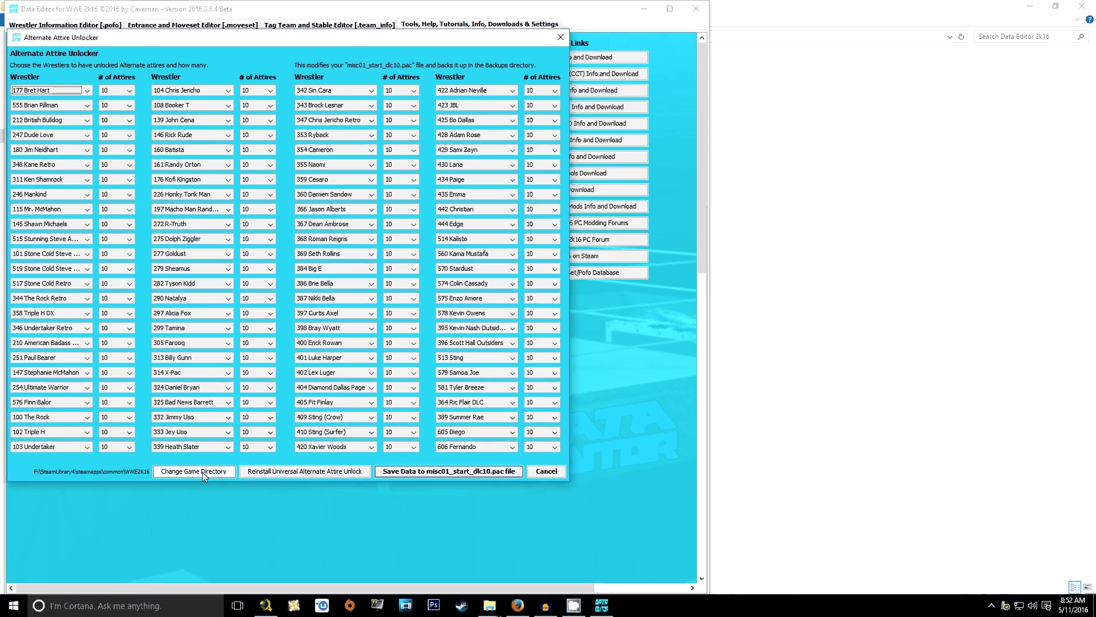
Step: Reinstall the Universal Alternate Attire Unlock with the optional string.pac included
click(299, 471)
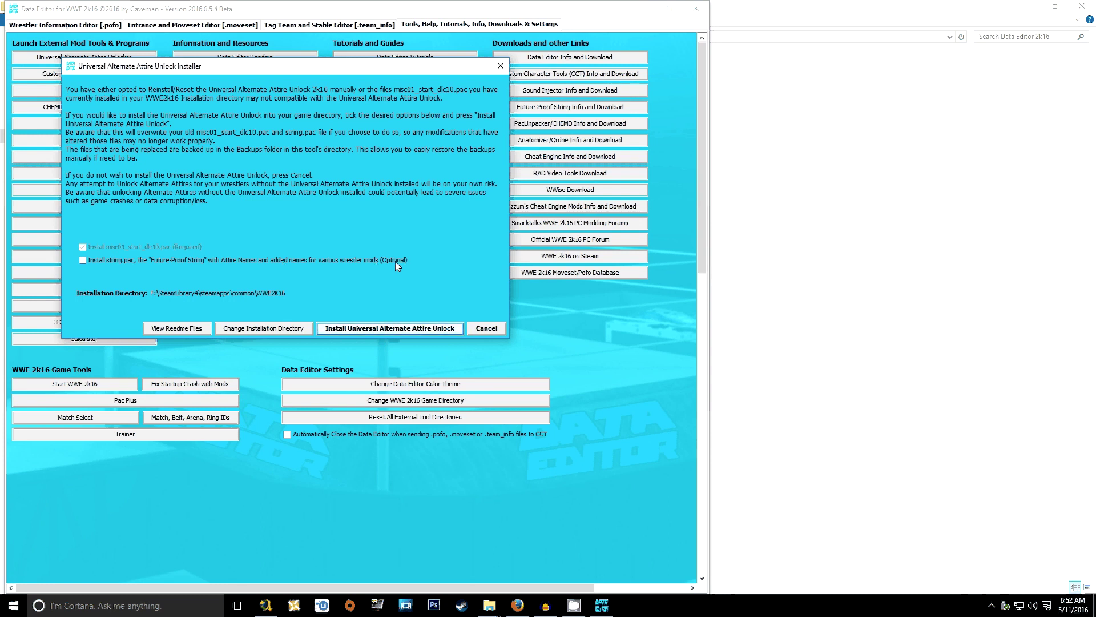
mouse_move(396, 262)
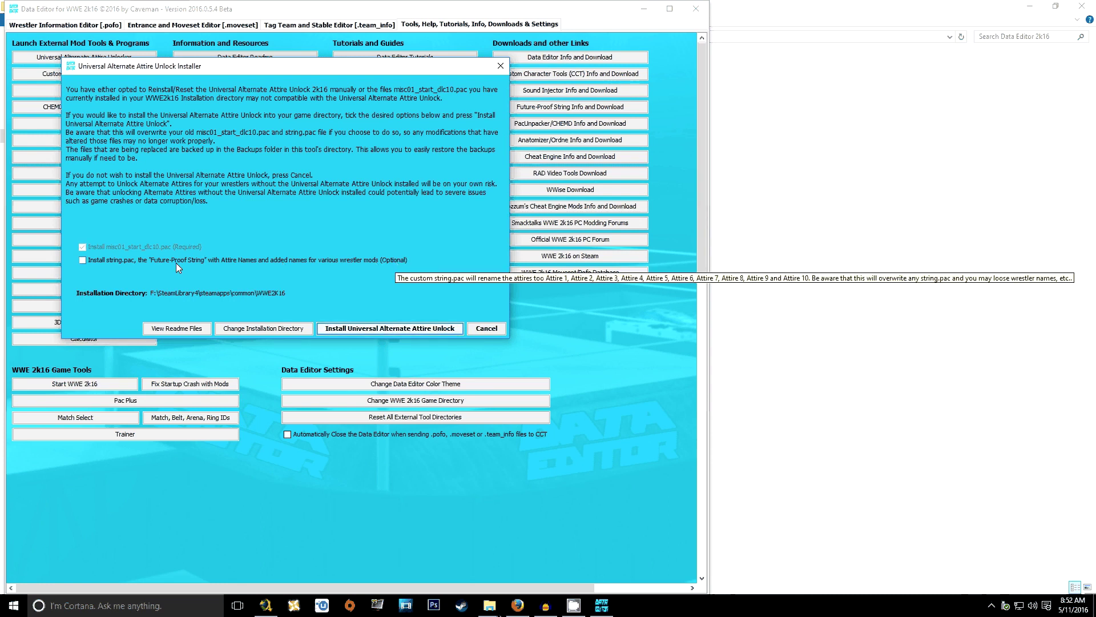
click(82, 261)
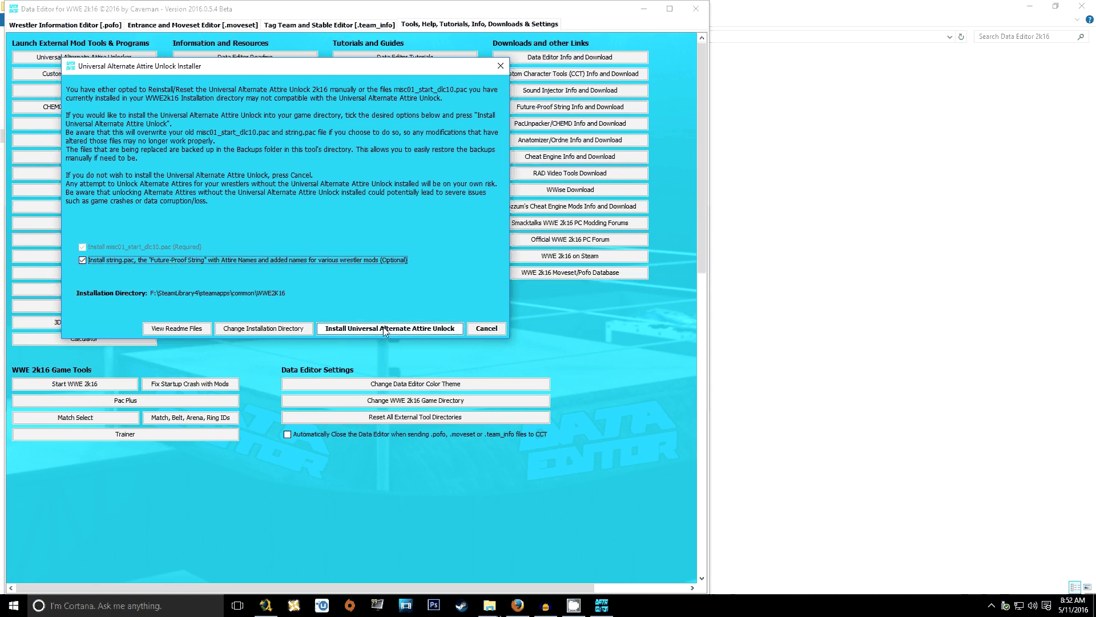
click(419, 330)
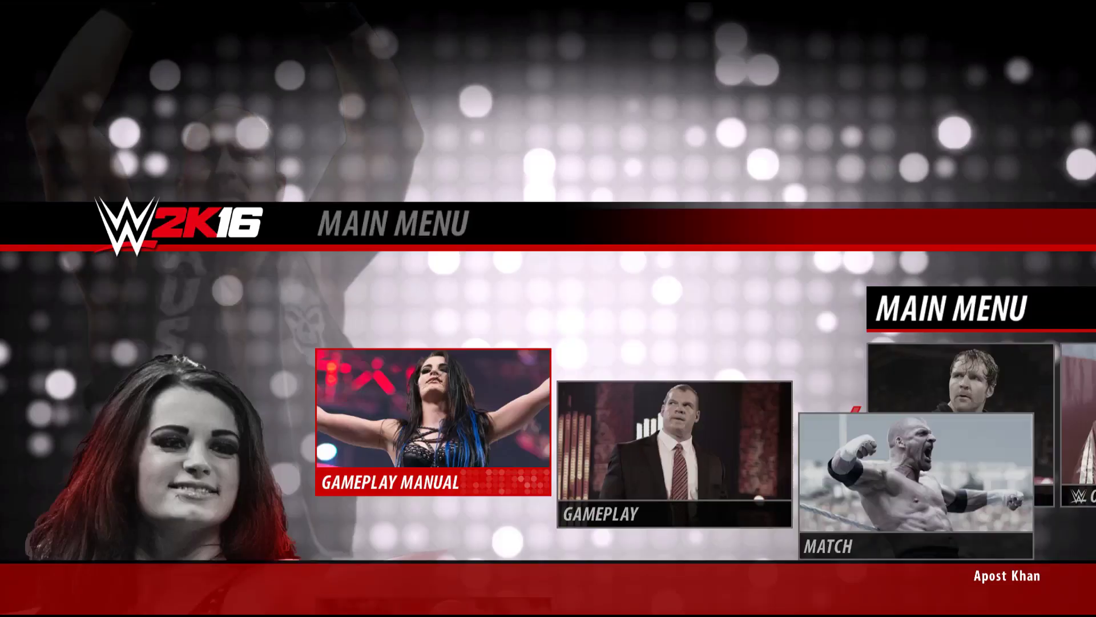
Step: Open the Unlockables collection and browse the unlocked arenas in the first rows
key(Down)
key(Return)
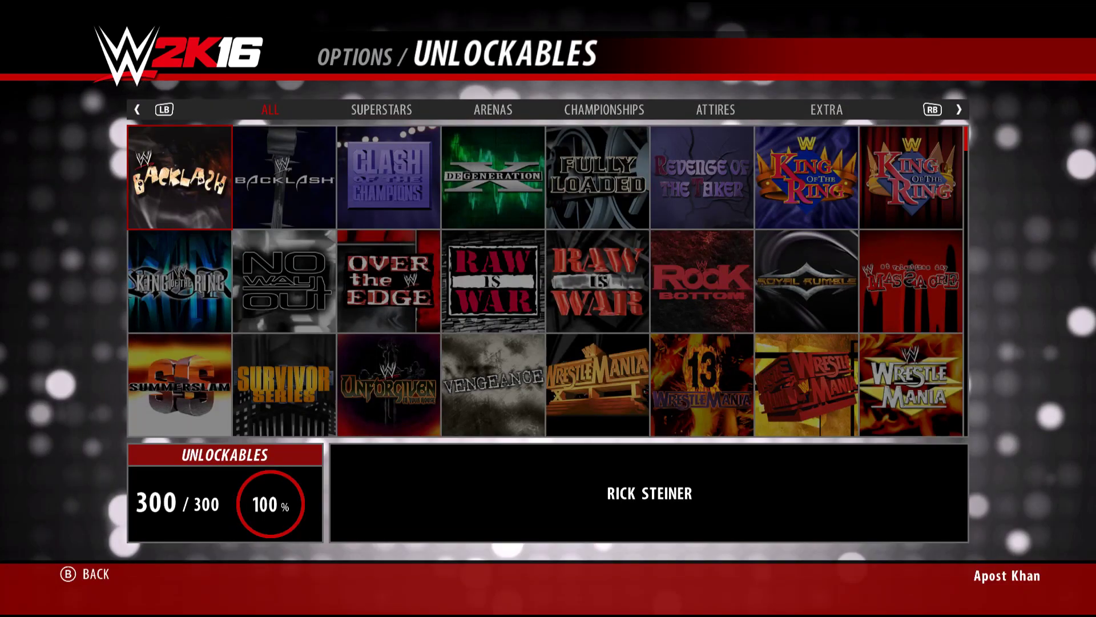
key(Right)
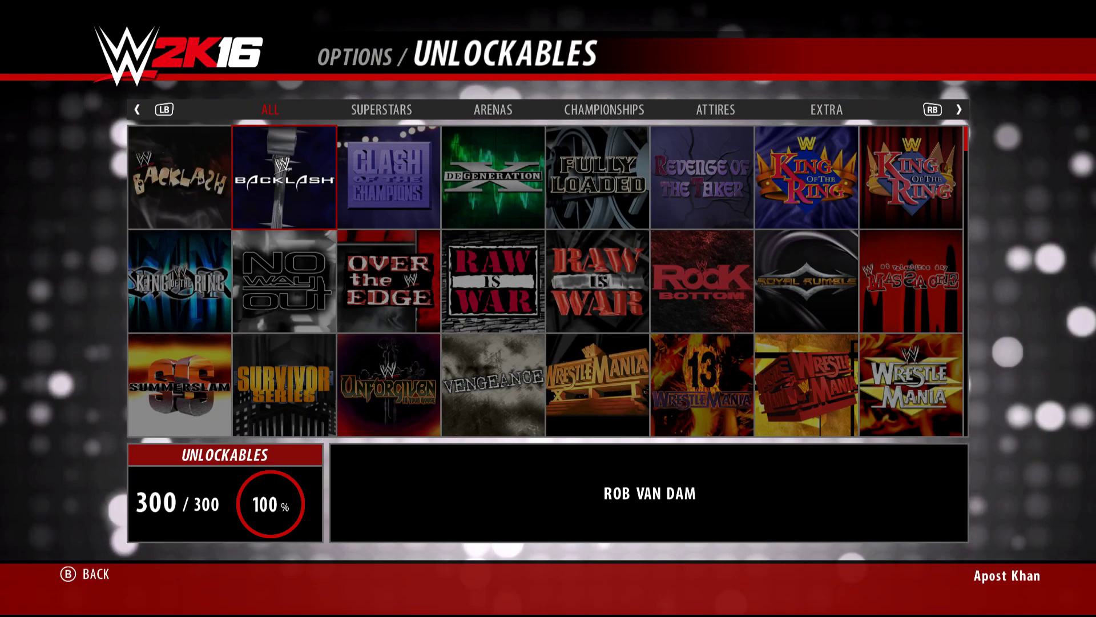
key(Right)
key(Right)
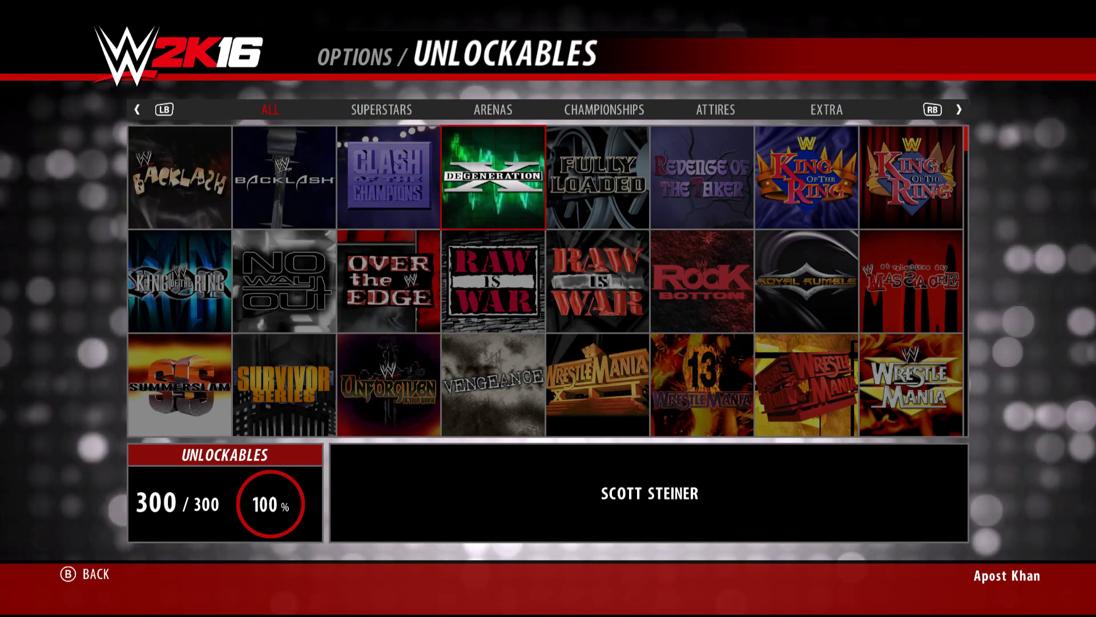
key(Right)
key(Right)
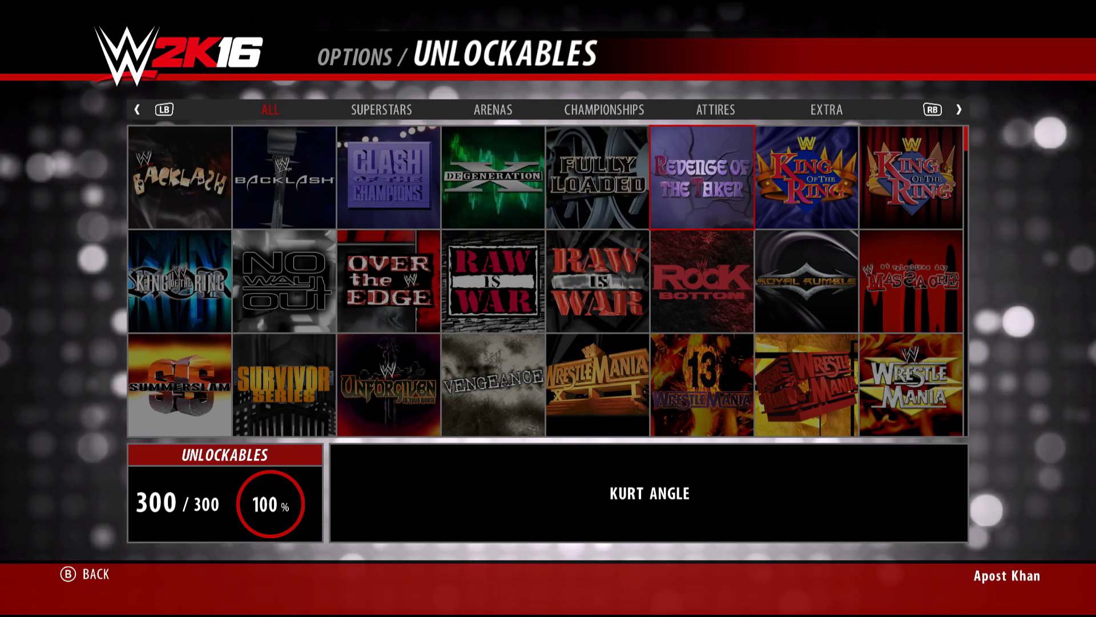
key(Right)
key(Right)
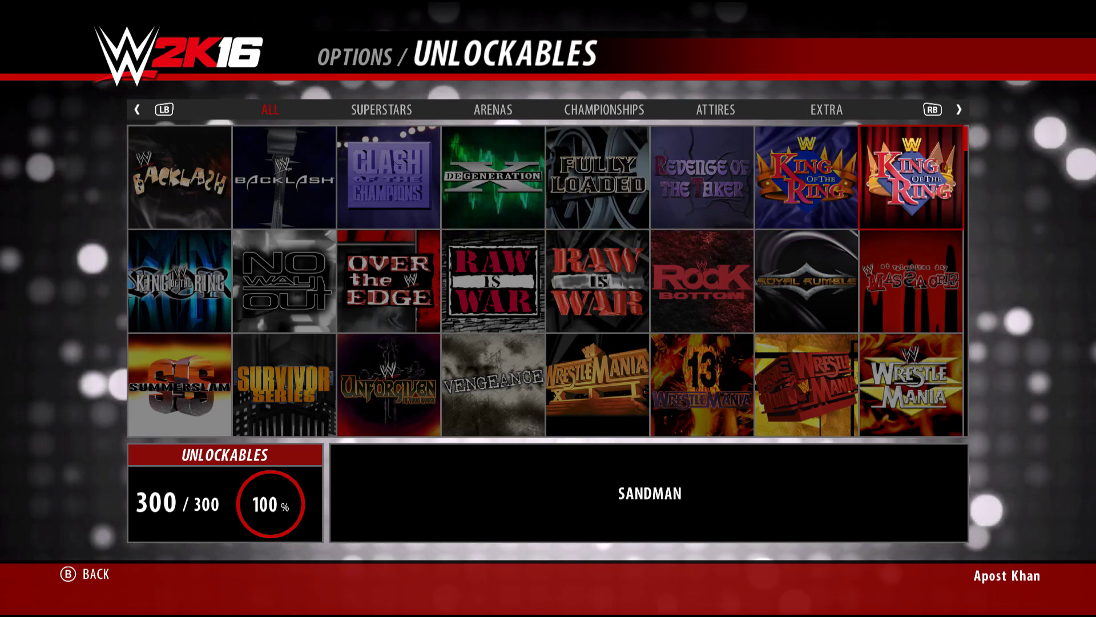
key(Down)
key(Left)
key(Left)
key(Left)
key(Left)
key(Left)
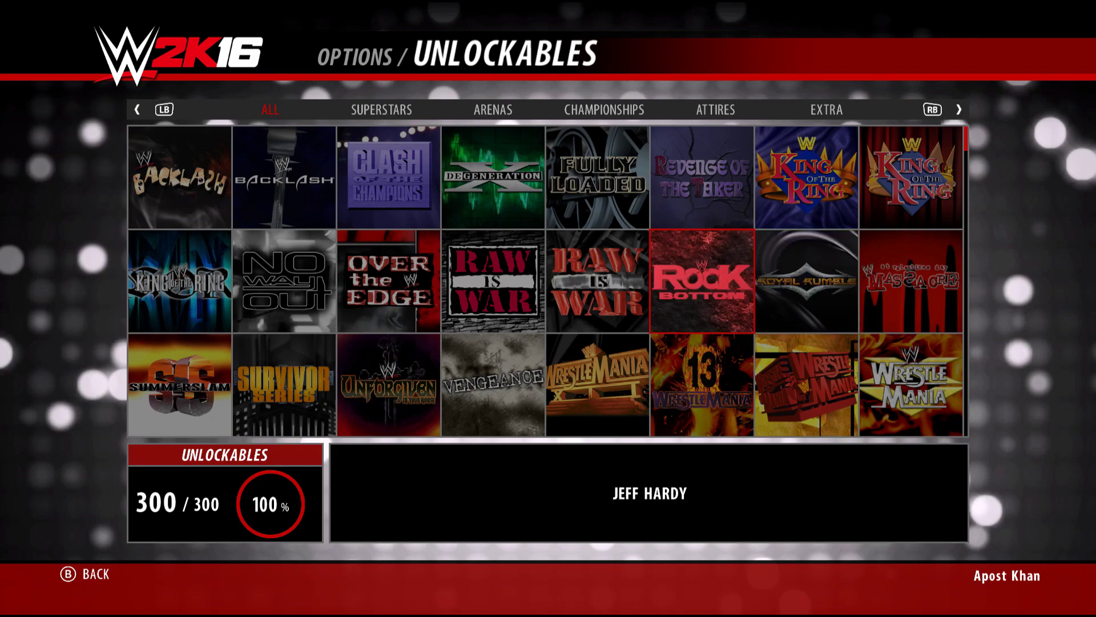
key(Left)
key(Left)
Step: Browse the unlocked attire rows, including shirts and vests
key(Down)
key(Down)
key(Down)
key(Right)
key(Right)
key(Right)
key(Right)
key(Right)
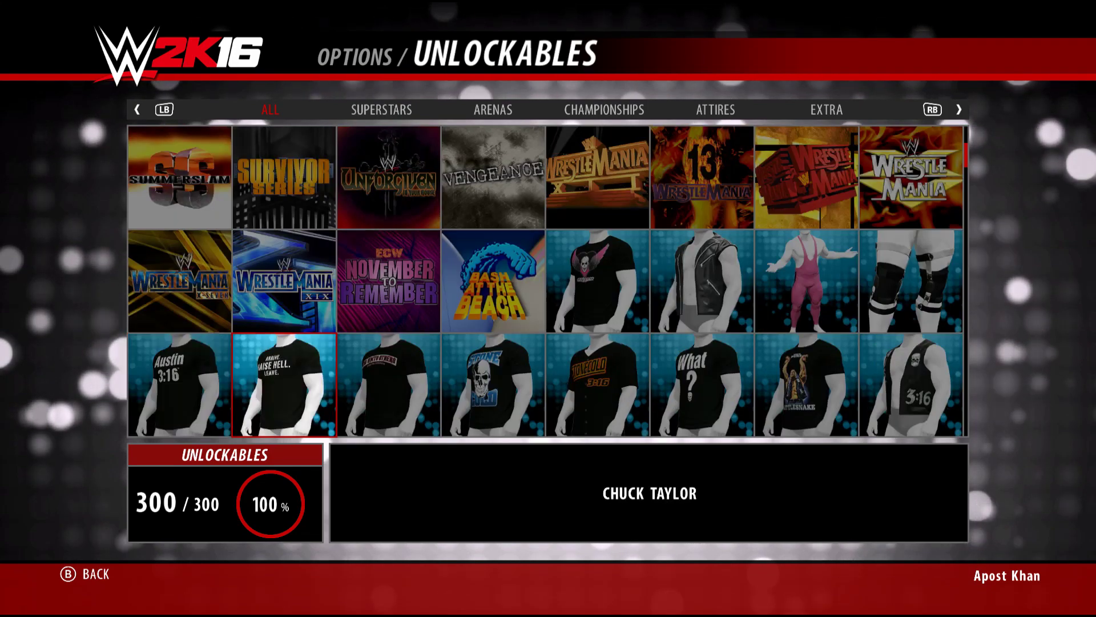
key(Right)
key(Right)
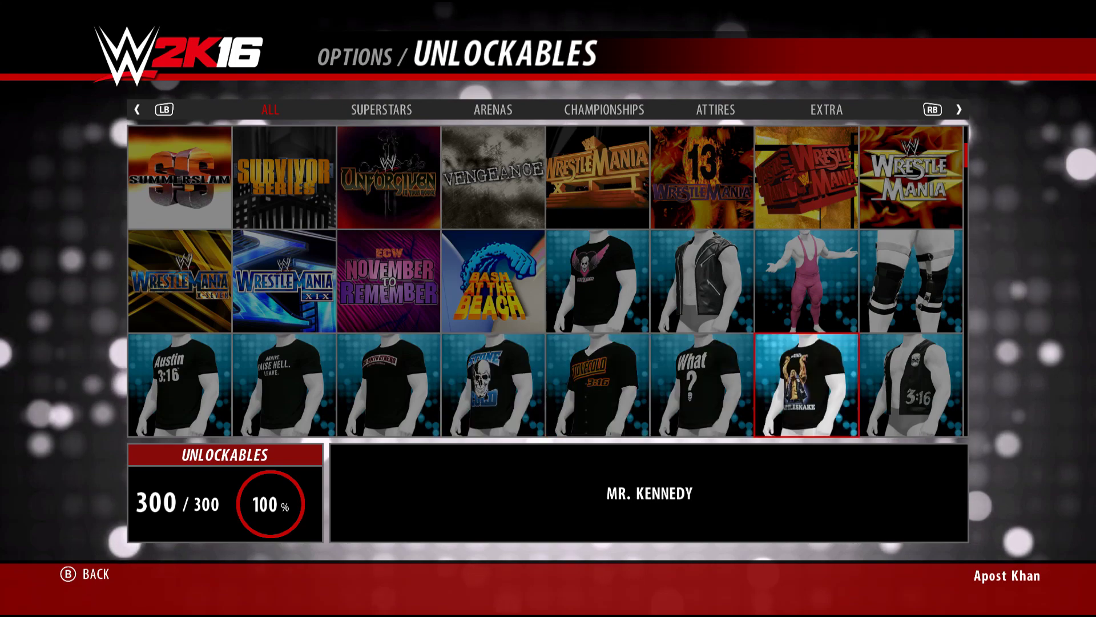
key(Down)
key(Left)
key(Left)
key(Left)
key(Left)
key(Left)
key(Left)
key(Left)
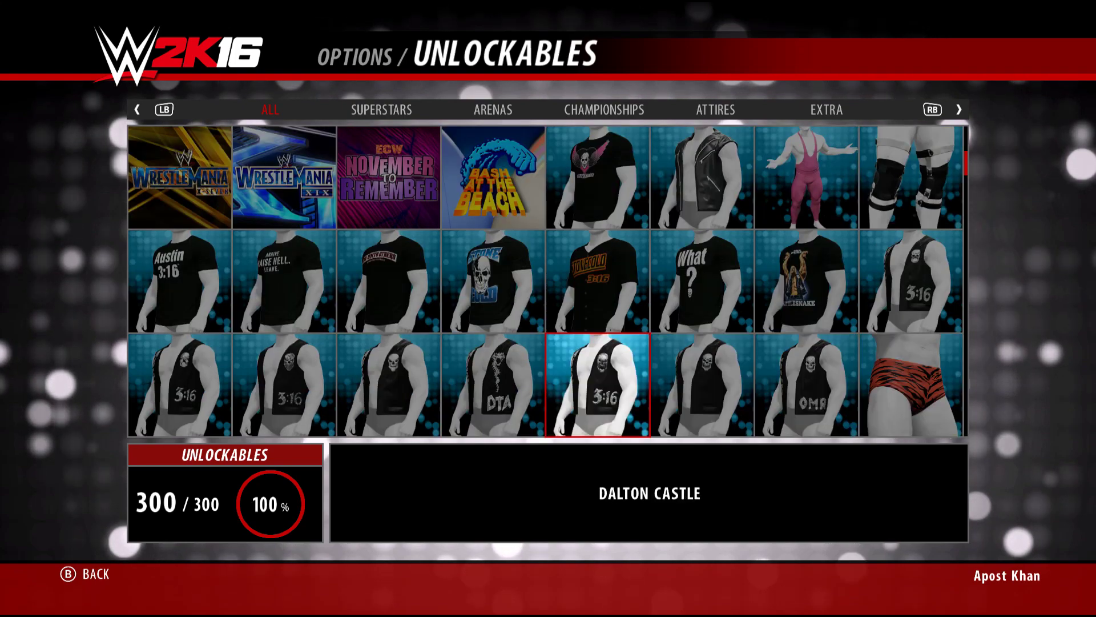
Step: Browse the unlocked wrestler rows, confirming the 300 / 300 count at 100%
key(Down)
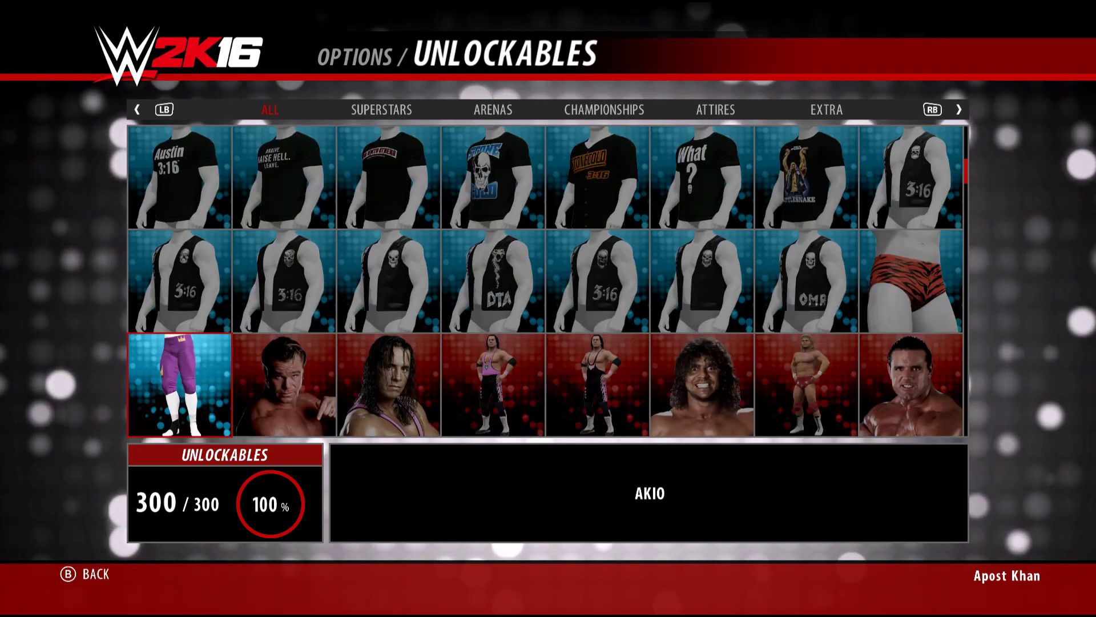
key(Right)
key(Right)
key(Right)
key(Right)
key(Right)
key(Right)
key(Right)
key(Down)
key(Left)
key(Left)
key(Left)
key(Left)
key(Left)
key(Left)
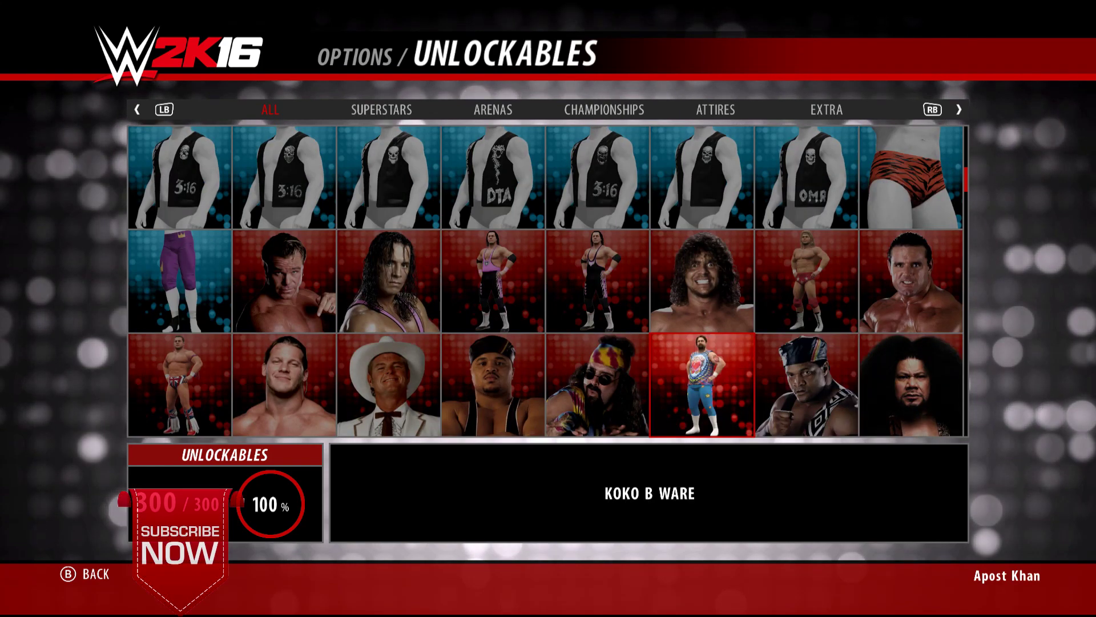
key(Left)
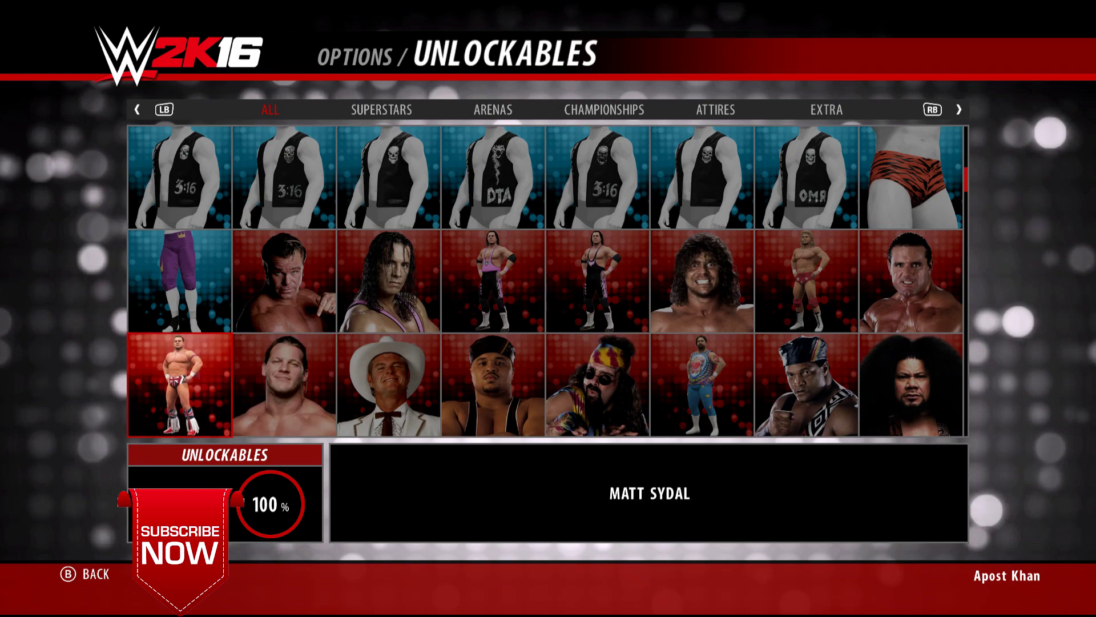
key(Down)
key(Right)
key(Right)
key(Right)
key(Right)
key(Right)
key(Right)
key(Right)
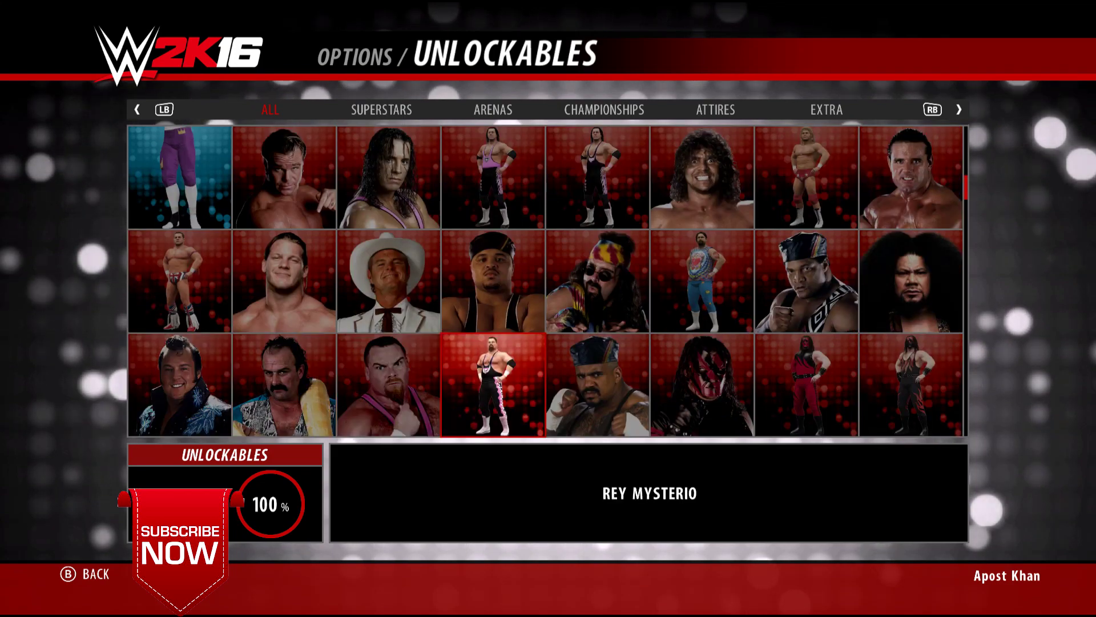
key(Down)
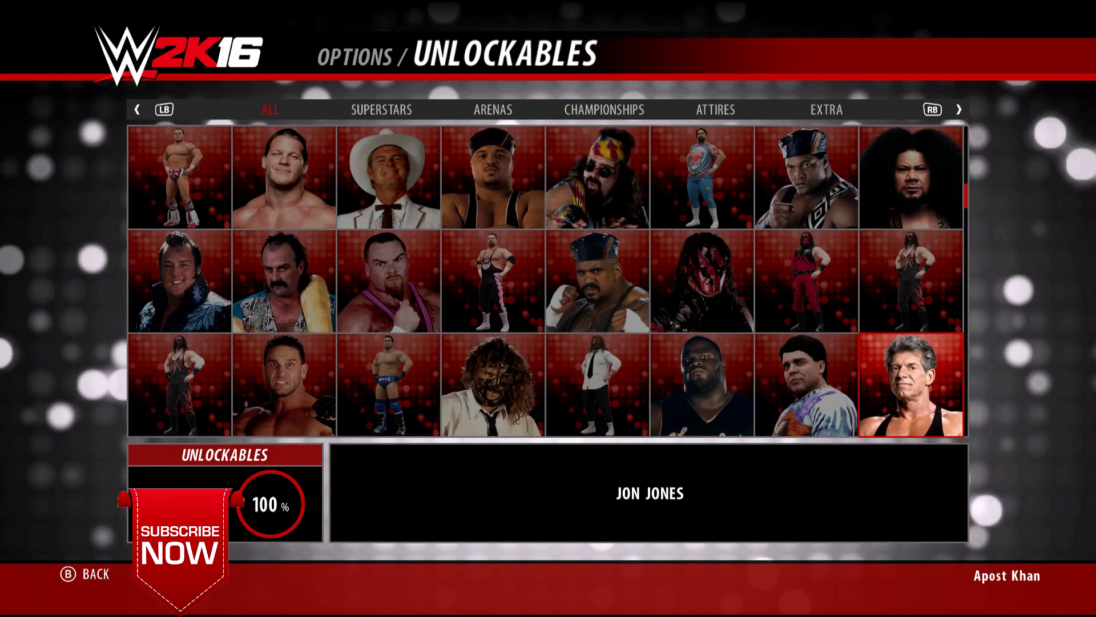
key(Left)
key(Left)
key(Left)
key(Left)
key(Left)
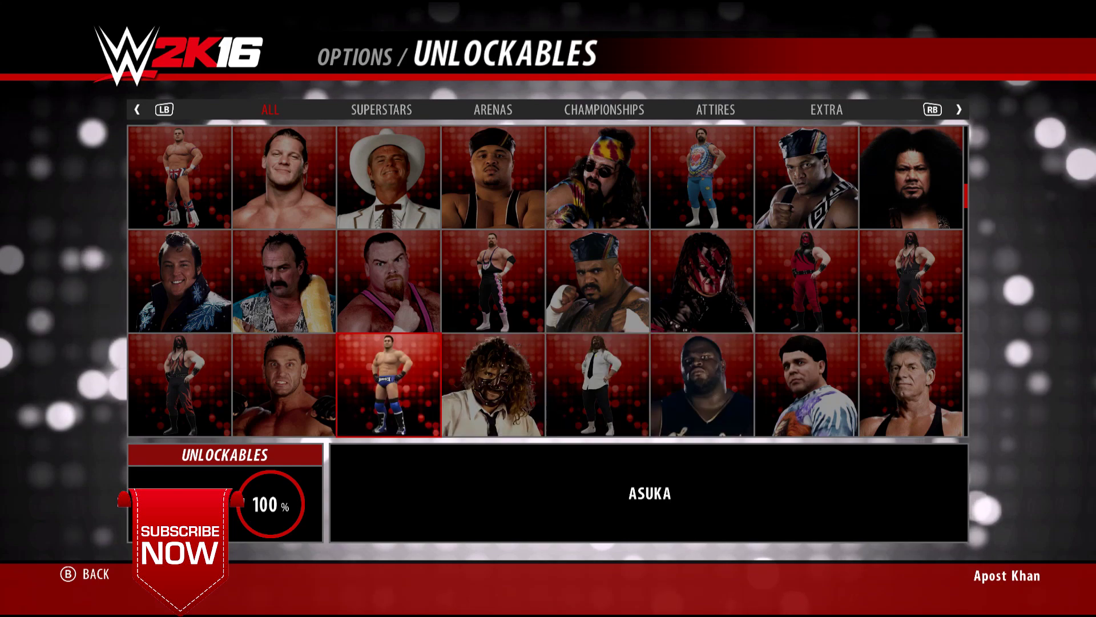